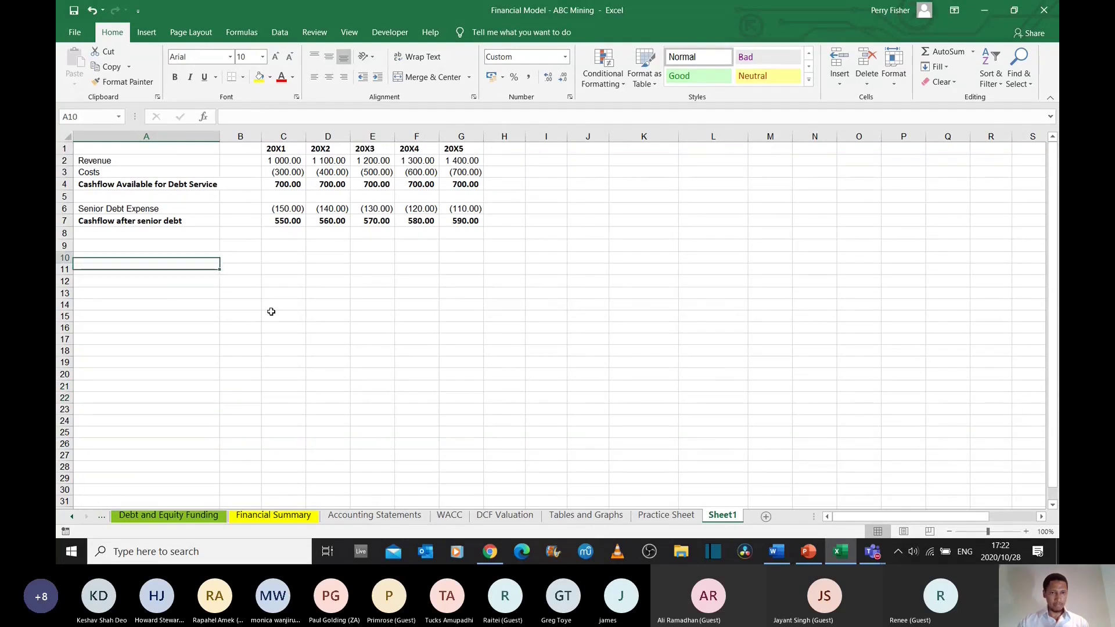
# - Append ($'m) to the A2 label so it reads Revenue ($'m)
pyautogui.hotkey('ctrl', 'Home')
pyautogui.press('Right')
pyautogui.press('Right')
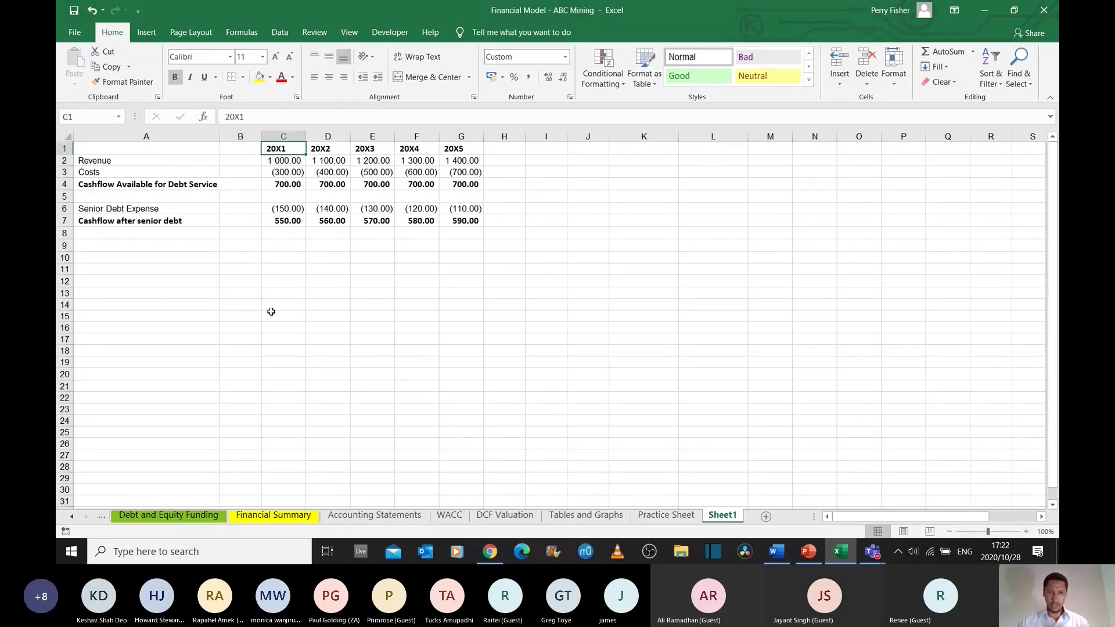
pyautogui.press('Right')
pyautogui.press('Right')
pyautogui.press('Right')
pyautogui.press('Right')
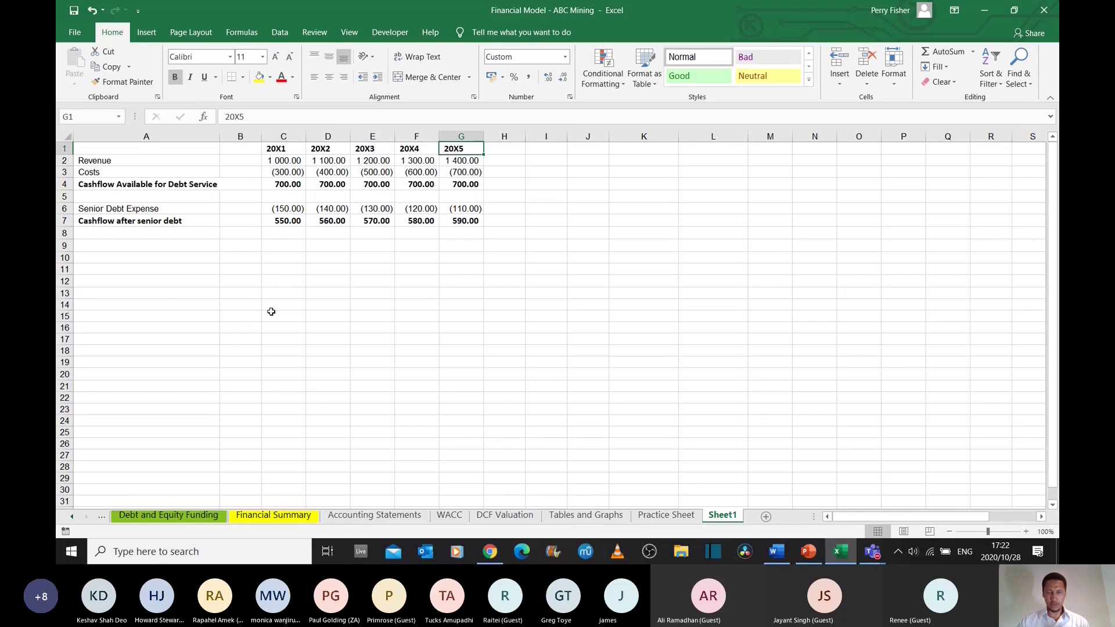
pyautogui.press('Left')
pyautogui.press('Left')
pyautogui.press('Right')
pyautogui.press('Left')
pyautogui.press('Left')
pyautogui.press('Left')
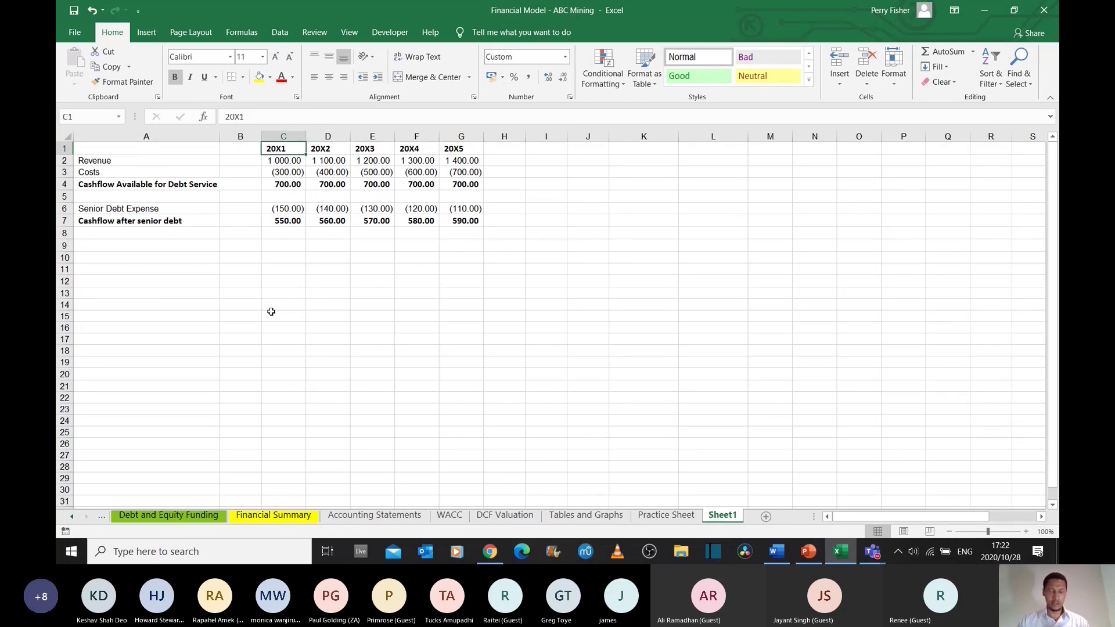
pyautogui.press('Left')
pyautogui.press('Left')
pyautogui.press('Down')
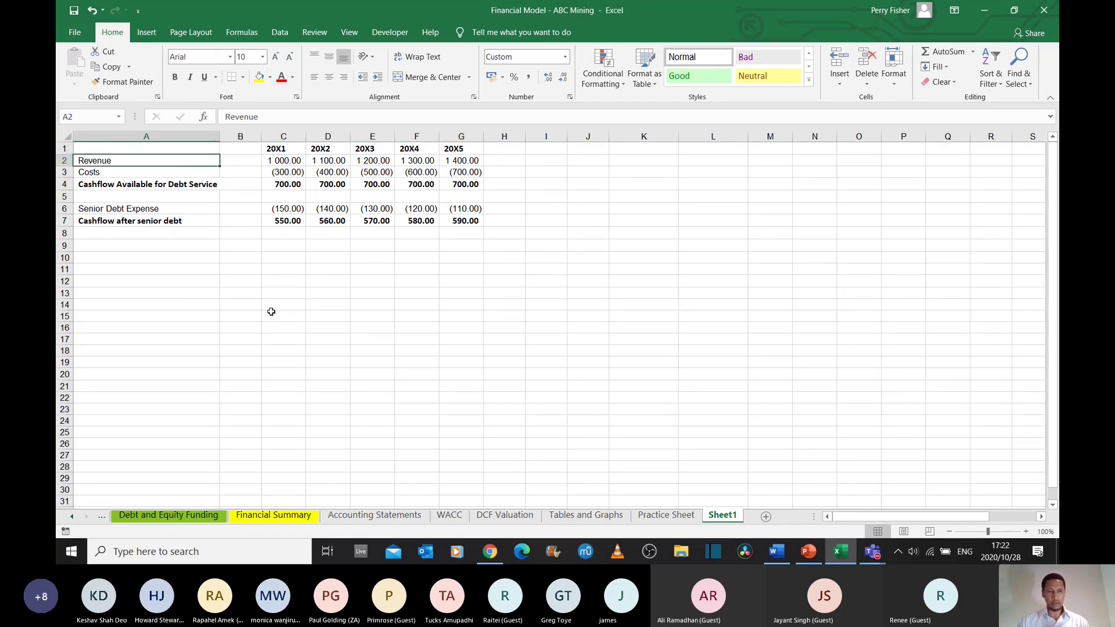
pyautogui.press('F2')
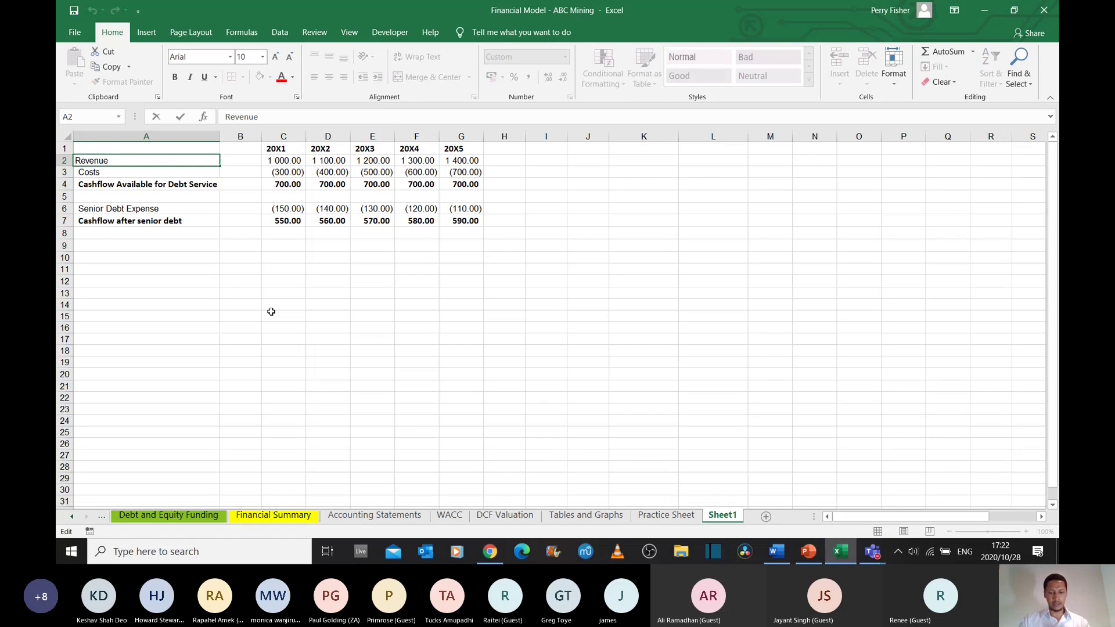
pyautogui.write("($'m)")
pyautogui.press('Tab')
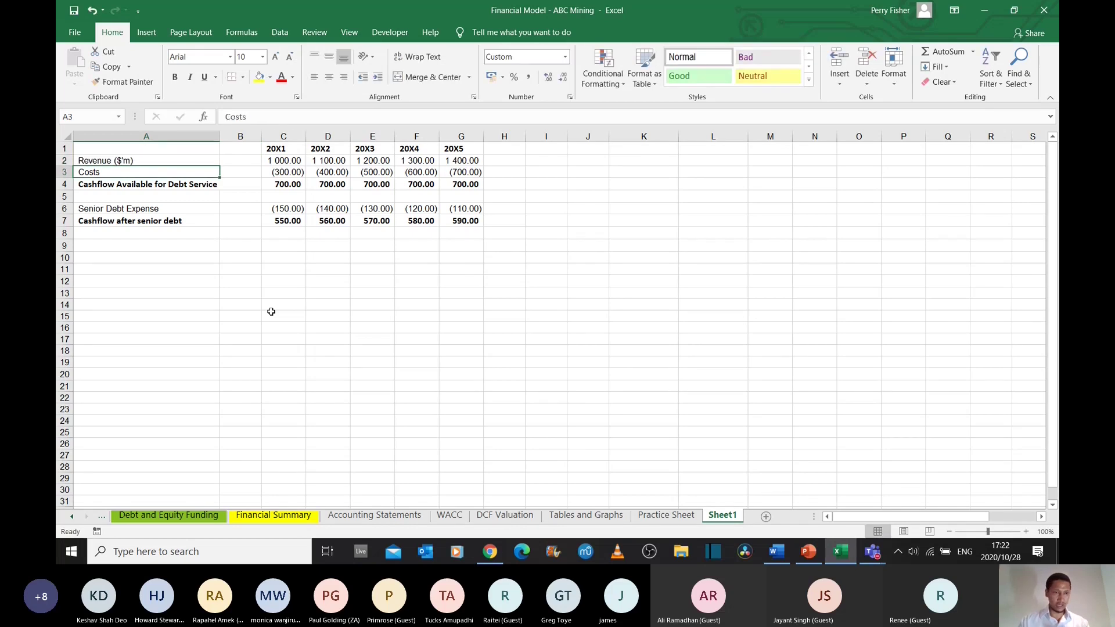
# - Append (CFADS) to the Cashflow Available for Debt Service label in A4
pyautogui.press('Right')
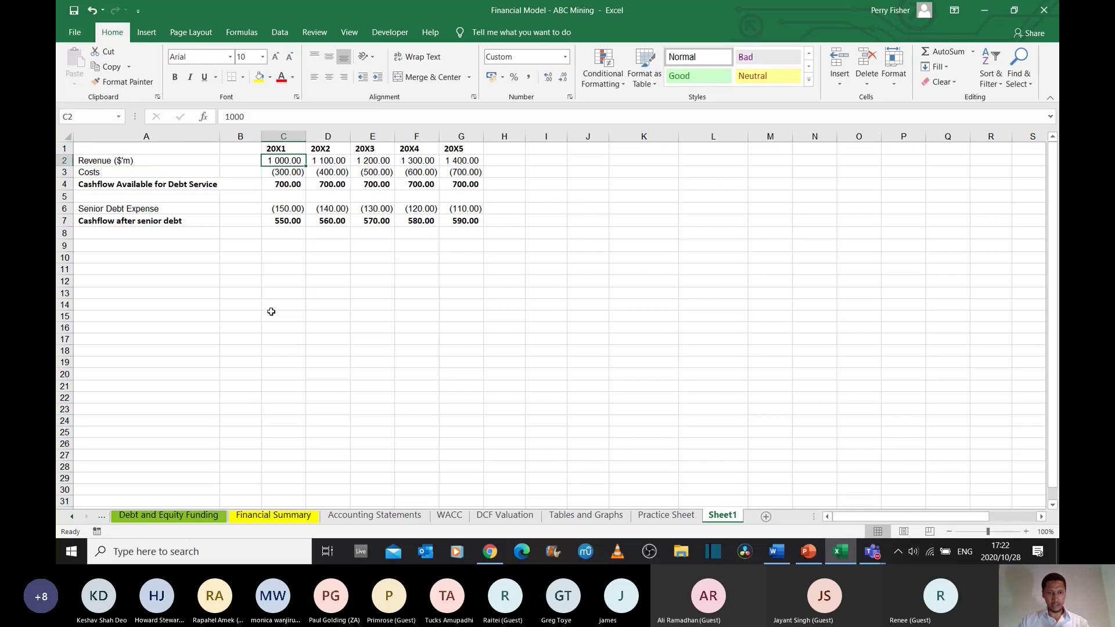
pyautogui.press('Right')
pyautogui.press('Right')
pyautogui.press('Right')
pyautogui.press('Right')
pyautogui.press('Left')
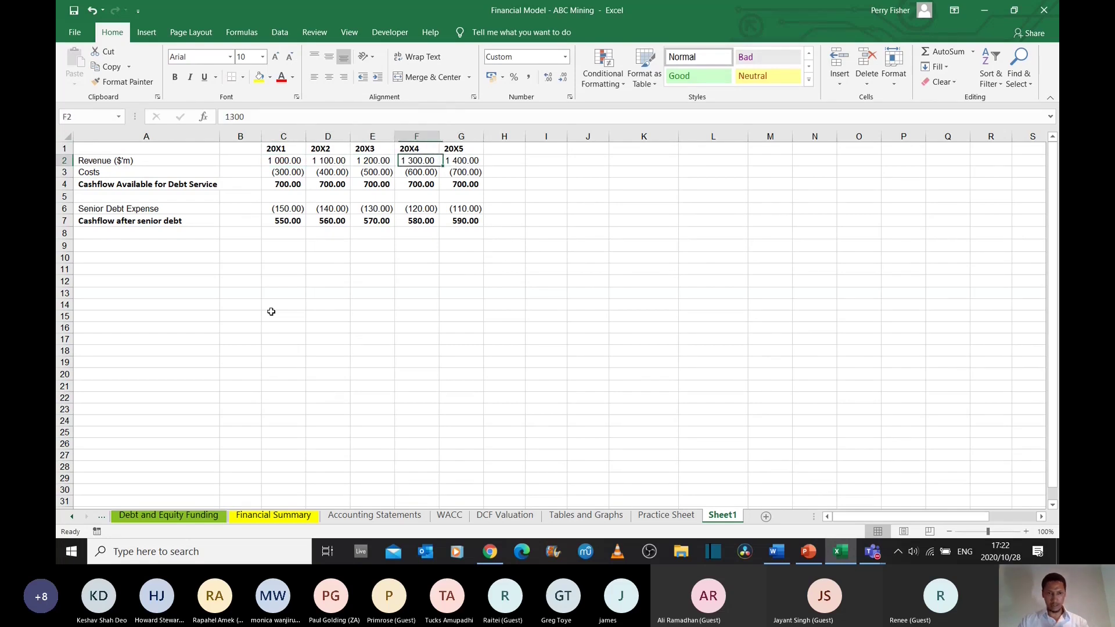
pyautogui.press('Down')
pyautogui.press('Left')
pyautogui.press('Left')
pyautogui.press('Left')
pyautogui.press('Right')
pyautogui.press('Right')
pyautogui.press('Right')
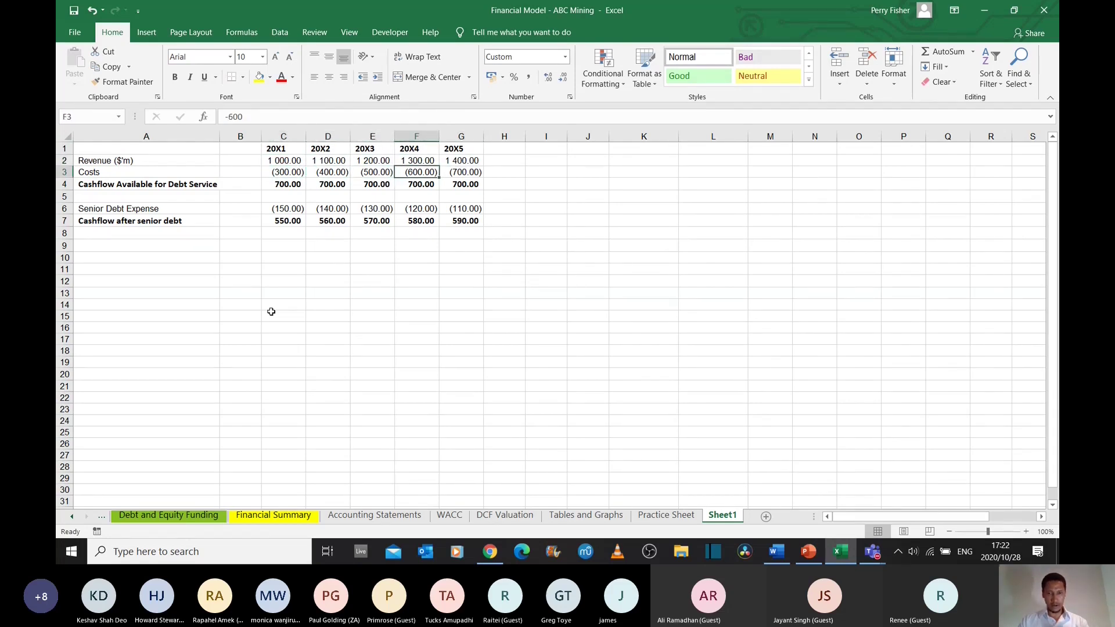
pyautogui.press('Down')
pyautogui.press('Left')
pyautogui.press('Left')
pyautogui.press('Left')
pyautogui.press('Left')
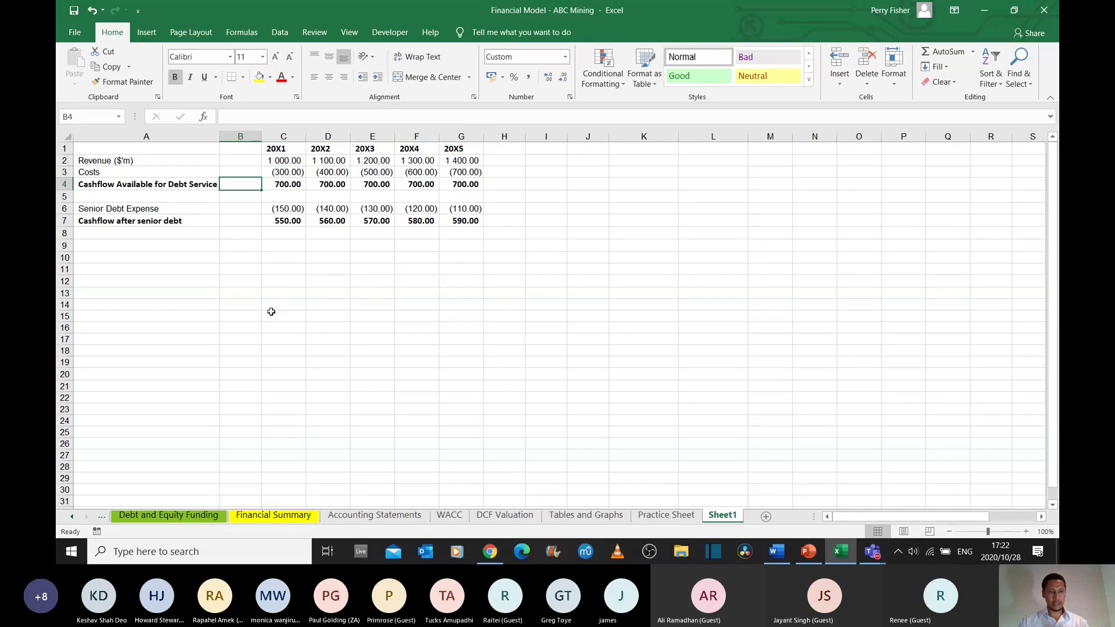
pyautogui.press('Left')
pyautogui.press('Up')
pyautogui.press('Up')
pyautogui.press('Down')
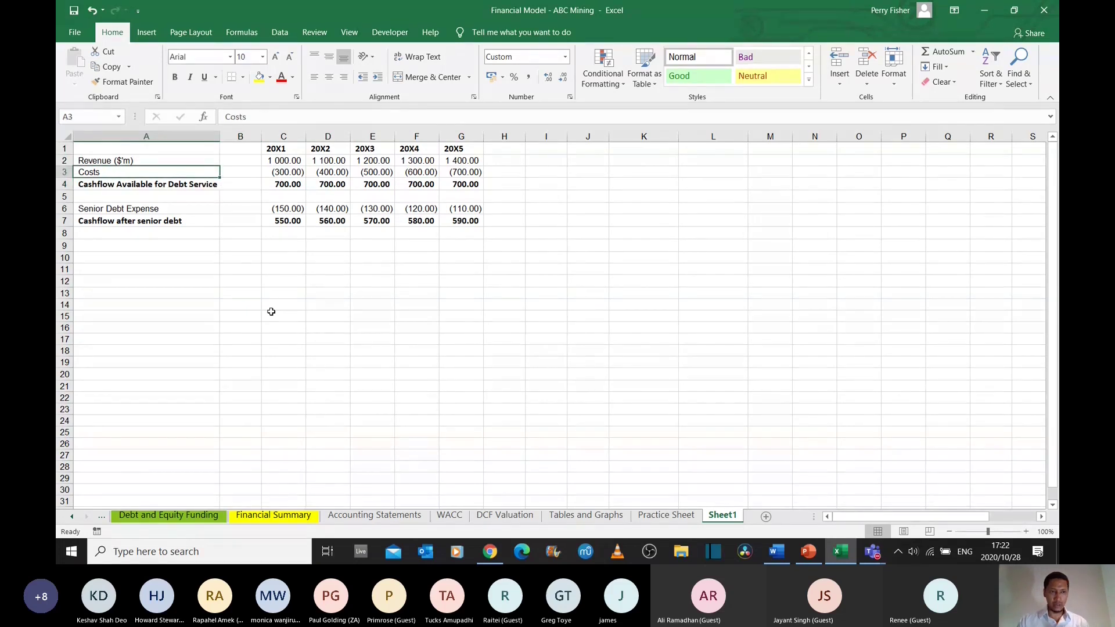
pyautogui.press('Down')
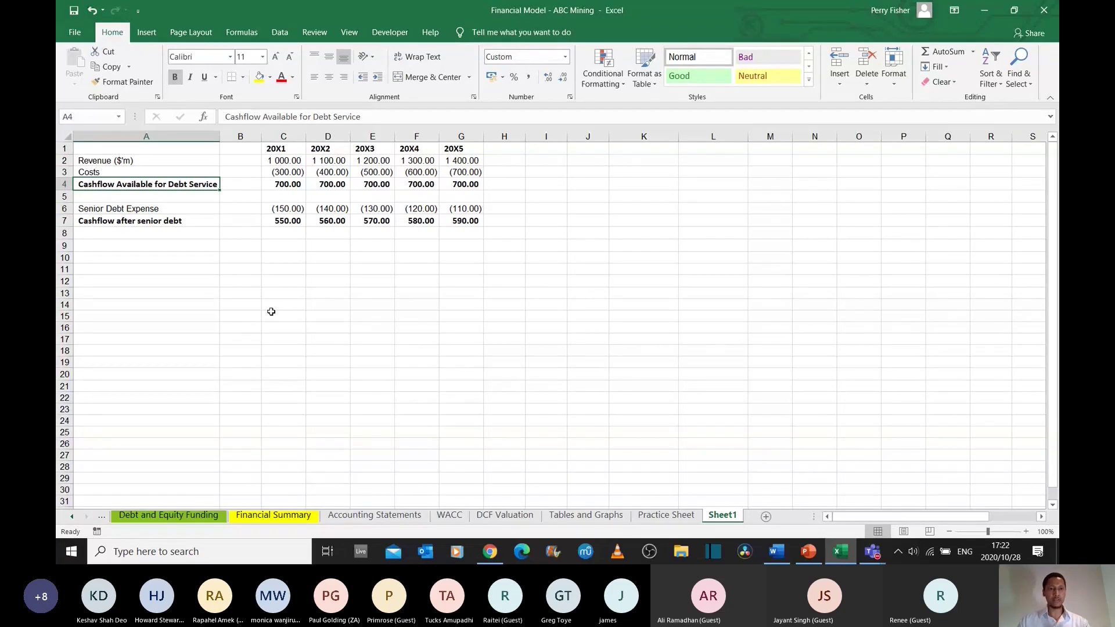
pyautogui.press('F2')
pyautogui.write('(')
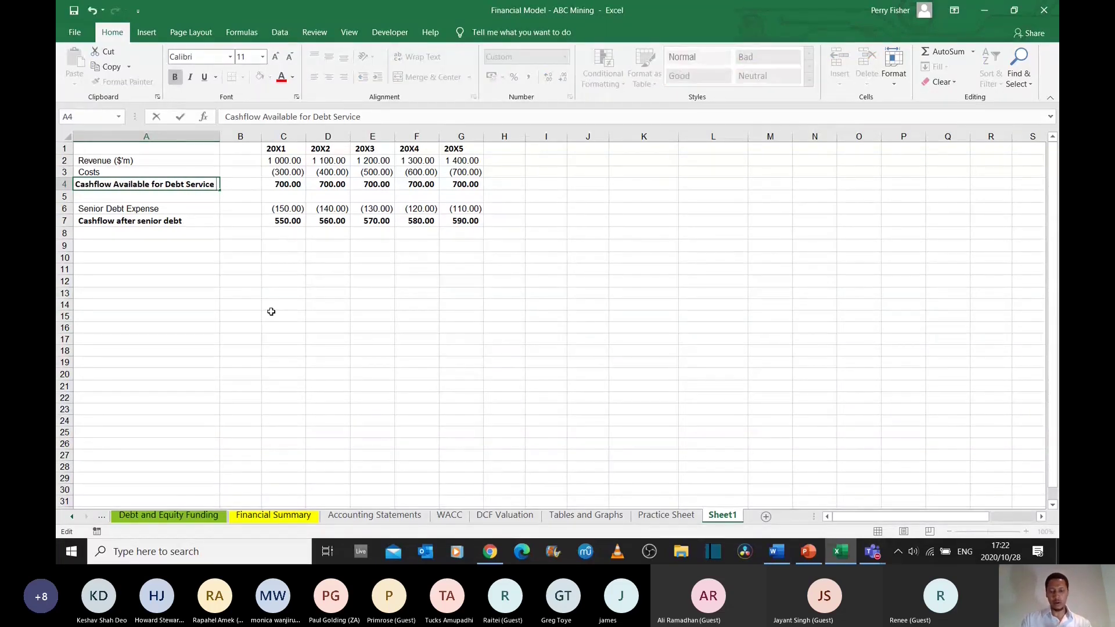
pyautogui.write('CFADS)')
pyautogui.press('Return')
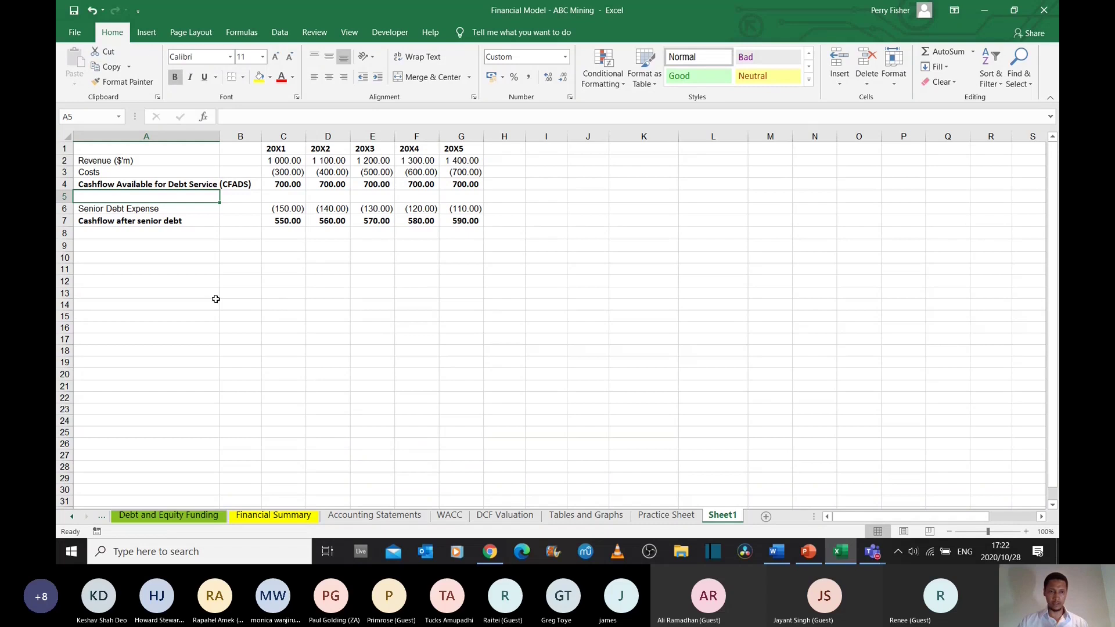
pyautogui.click(151, 212)
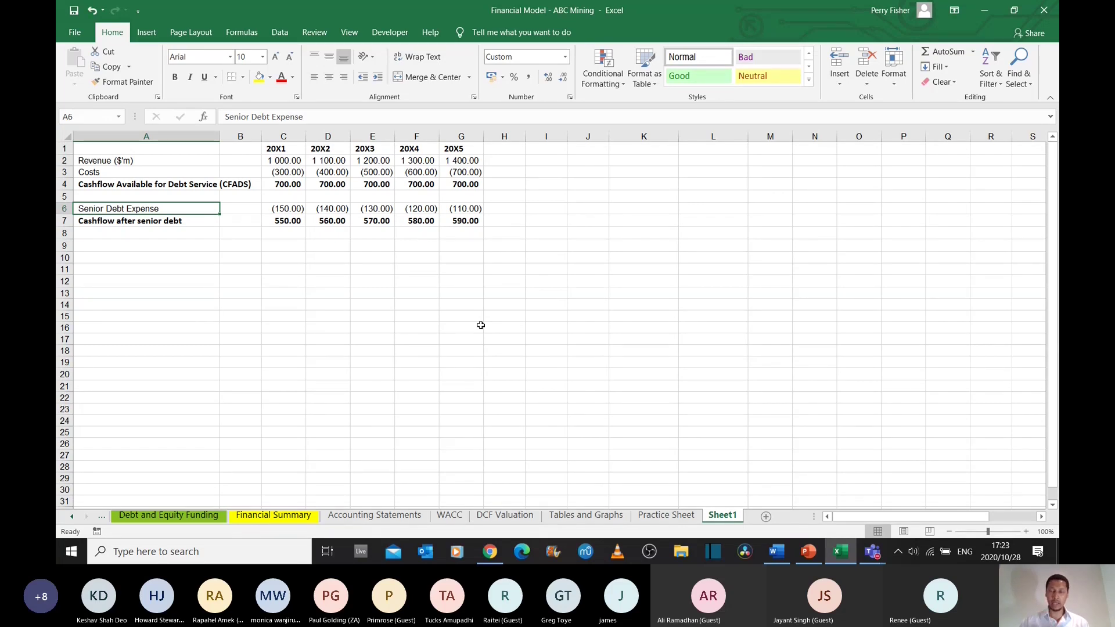
pyautogui.press('Right')
pyautogui.press('Right')
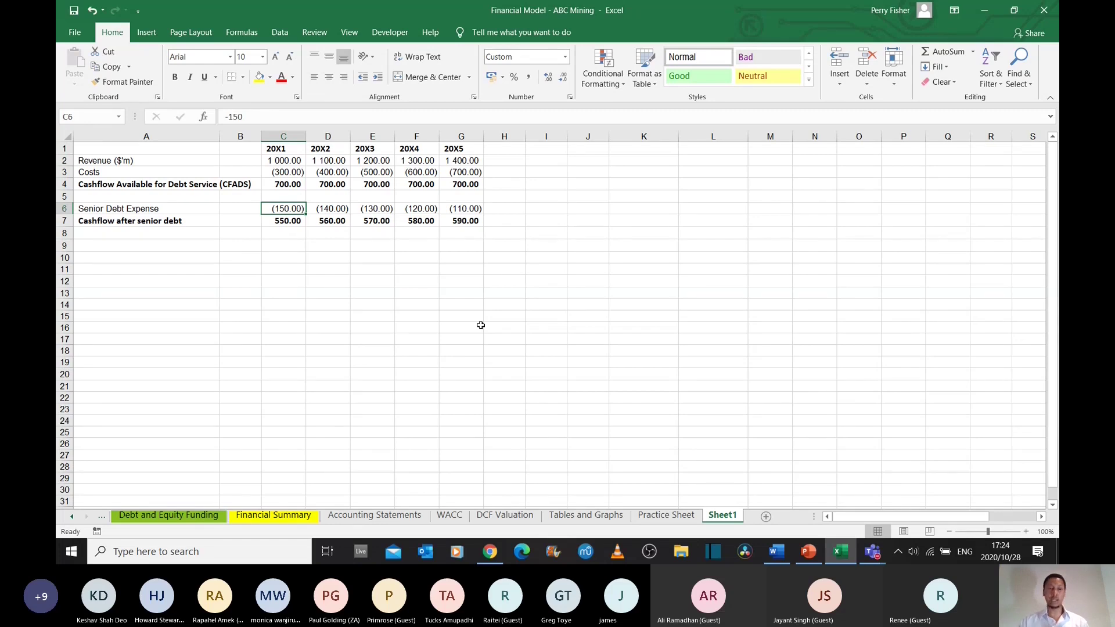
pyautogui.press('Down')
pyautogui.press('Down')
pyautogui.press('Down')
pyautogui.press('Left')
pyautogui.press('Left')
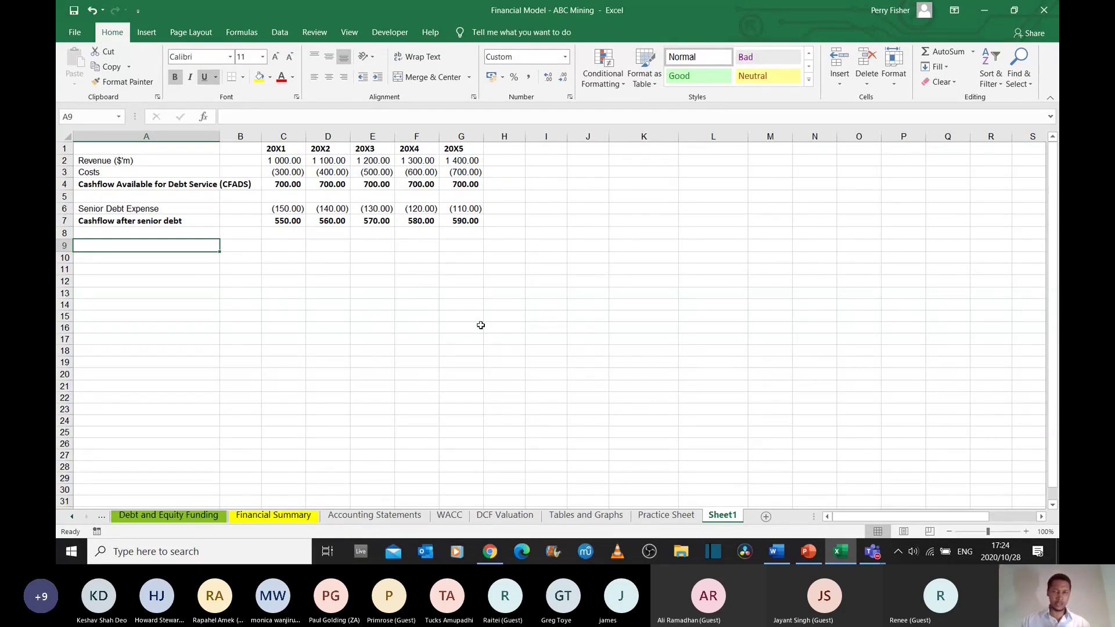
# - Enter the Mezz Facility heading followed by the Opening bal and Drawdowns labels
pyautogui.write('Mez')
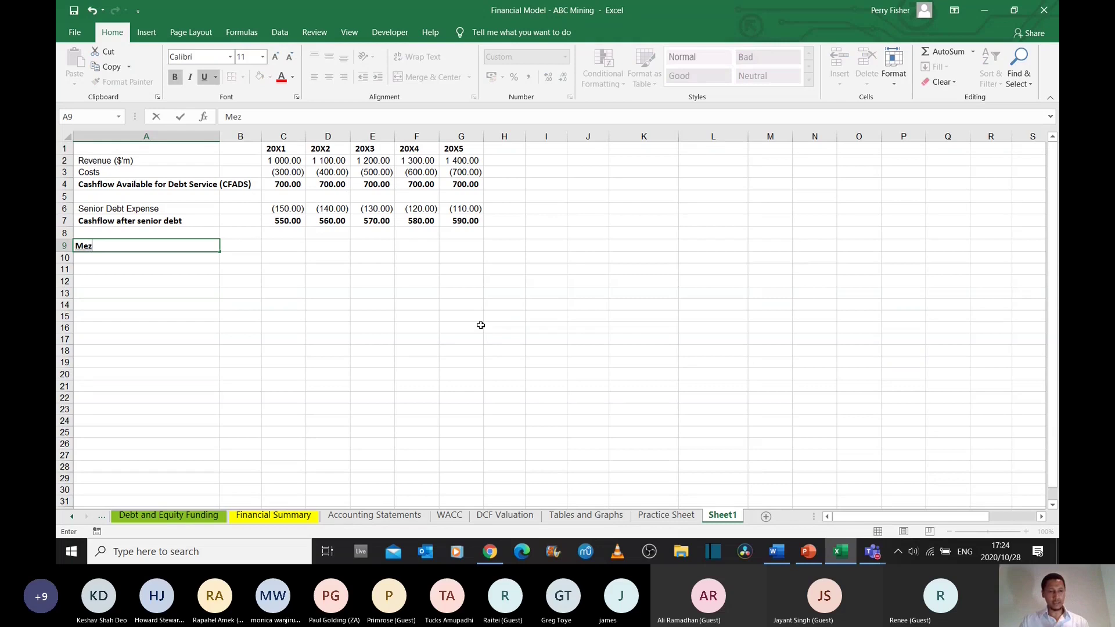
pyautogui.write('z Fa')
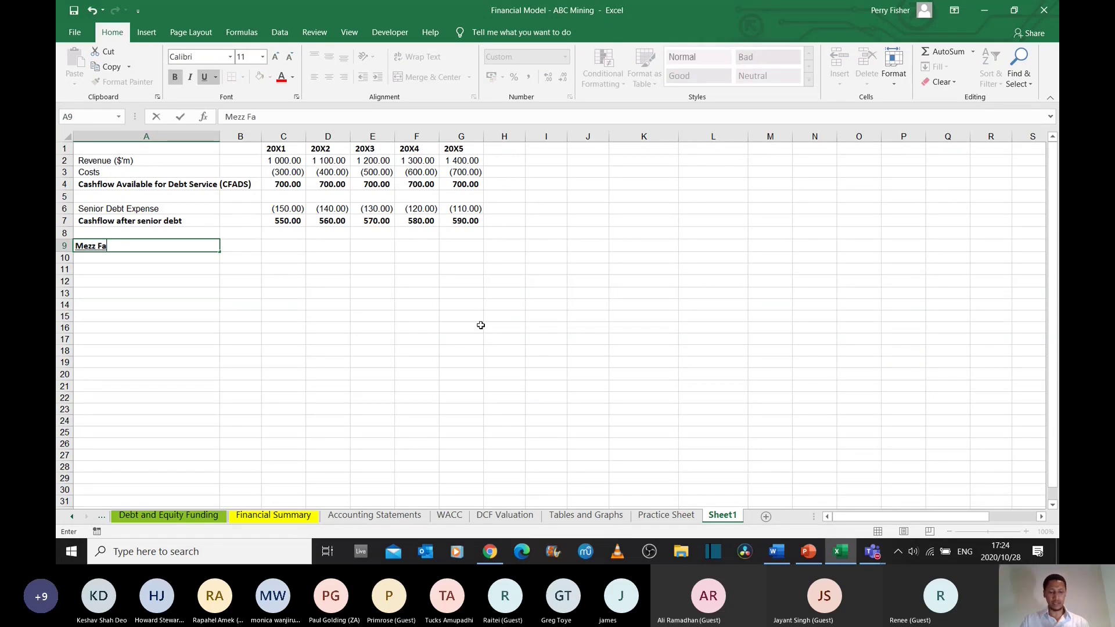
pyautogui.write('cit')
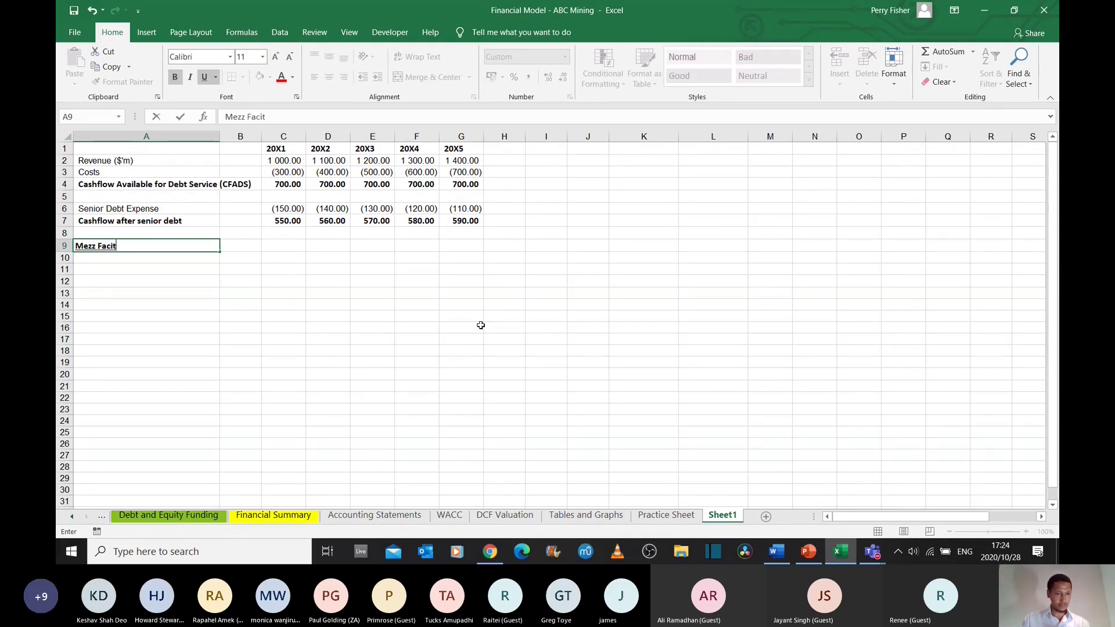
pyautogui.press('BackSpace')
pyautogui.write('lity')
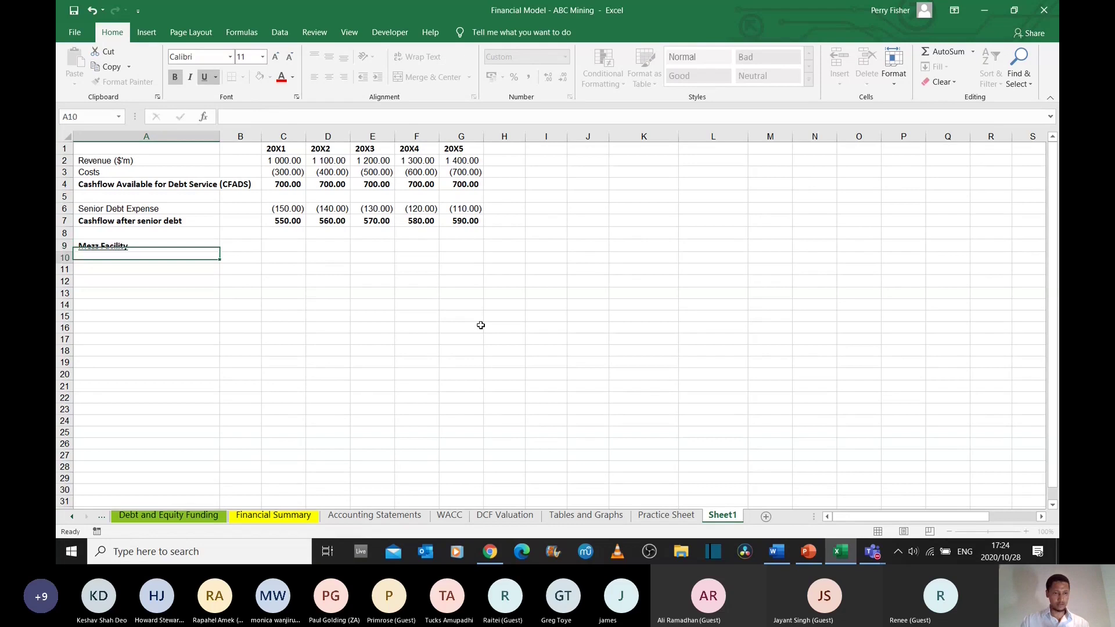
pyautogui.press('Return')
pyautogui.press('Return')
pyautogui.write('Op')
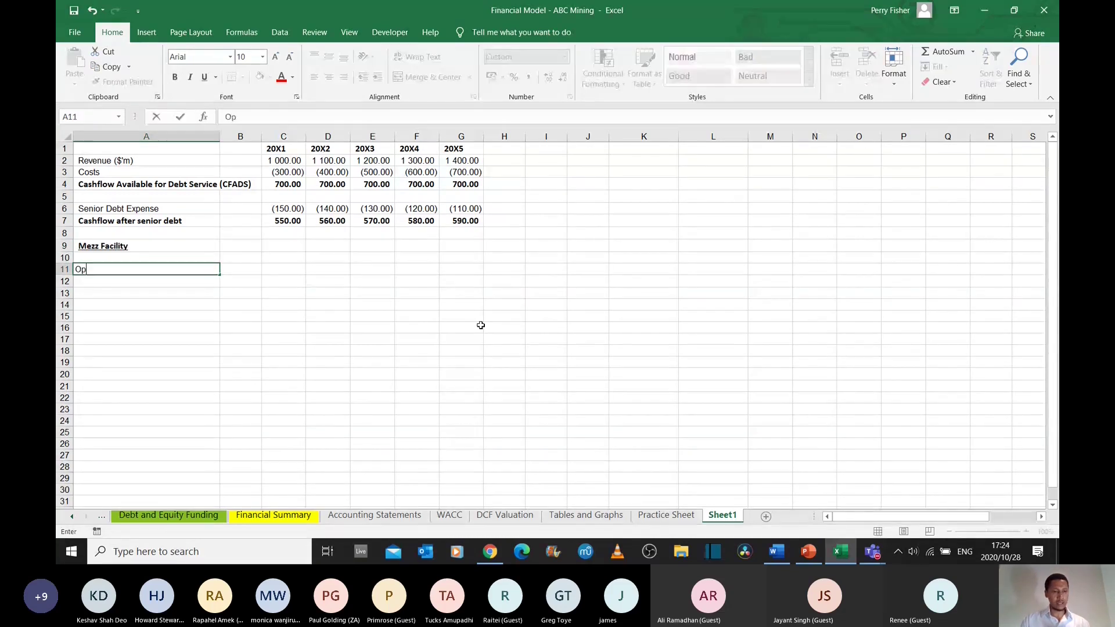
pyautogui.write('ening bal')
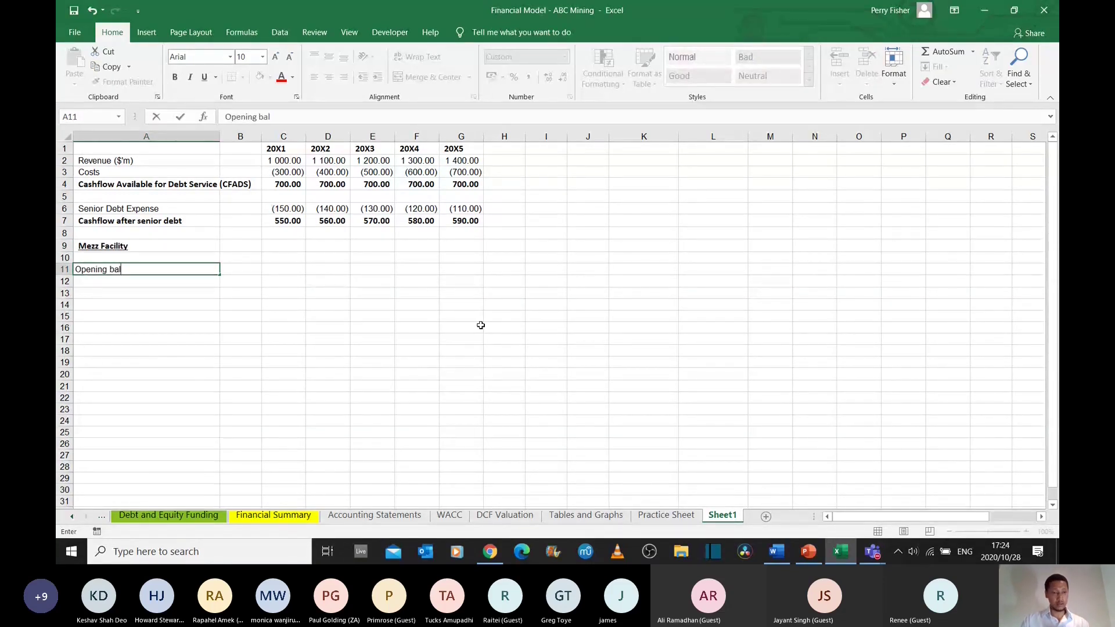
pyautogui.press('Return')
pyautogui.write('Drad')
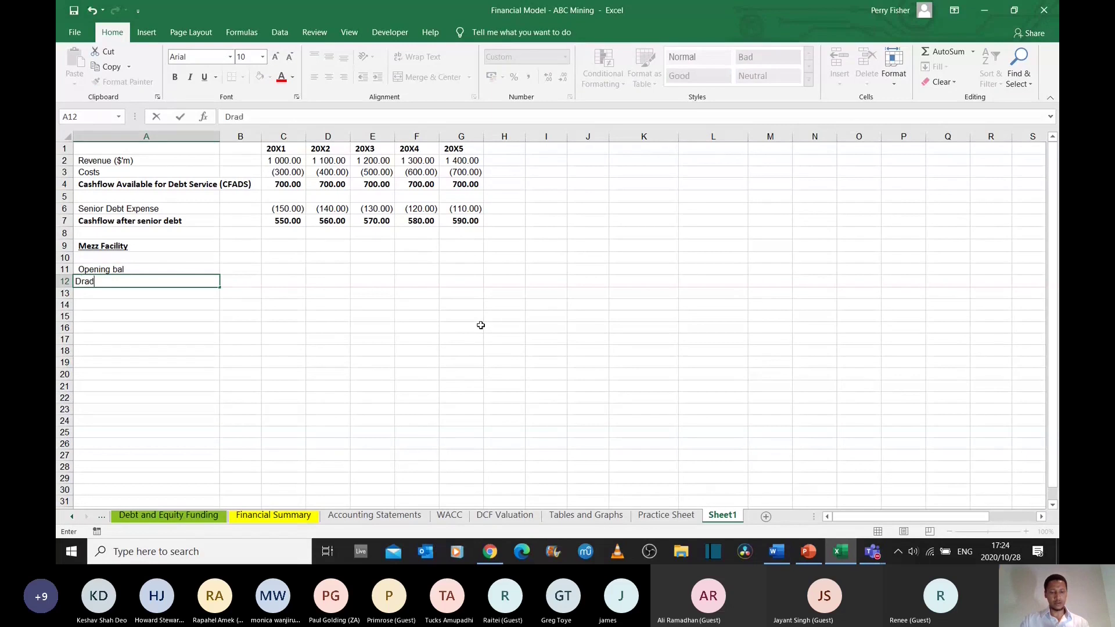
pyautogui.press('BackSpace')
pyautogui.write('wdowns')
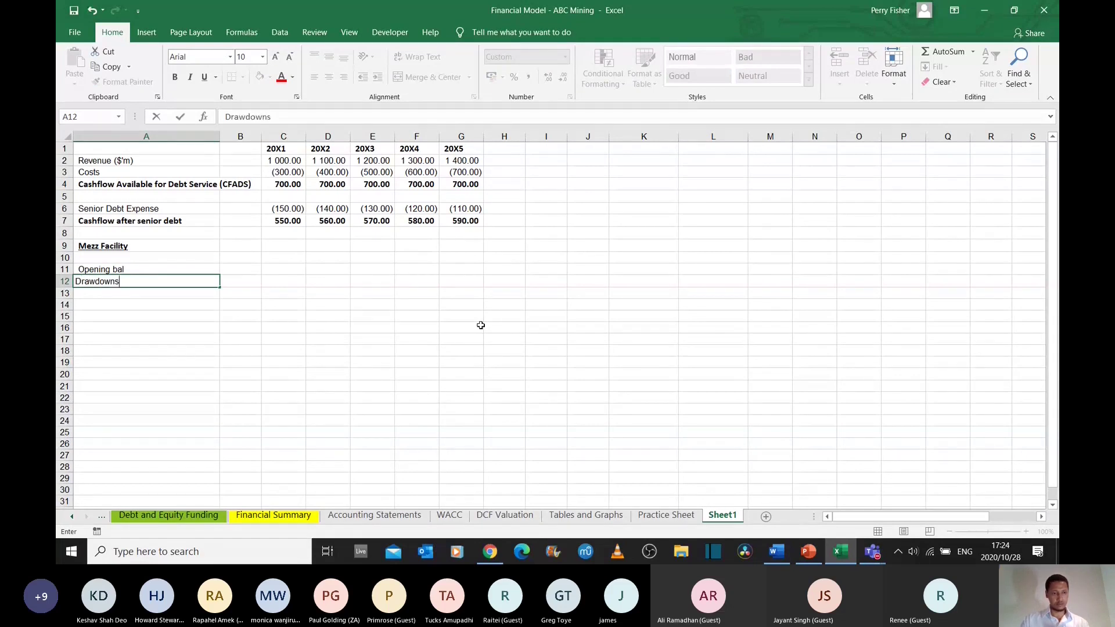
pyautogui.press('Return')
# - Add the Int expense, Int paid and Cash sweep row labels below them
pyautogui.write('Int ')
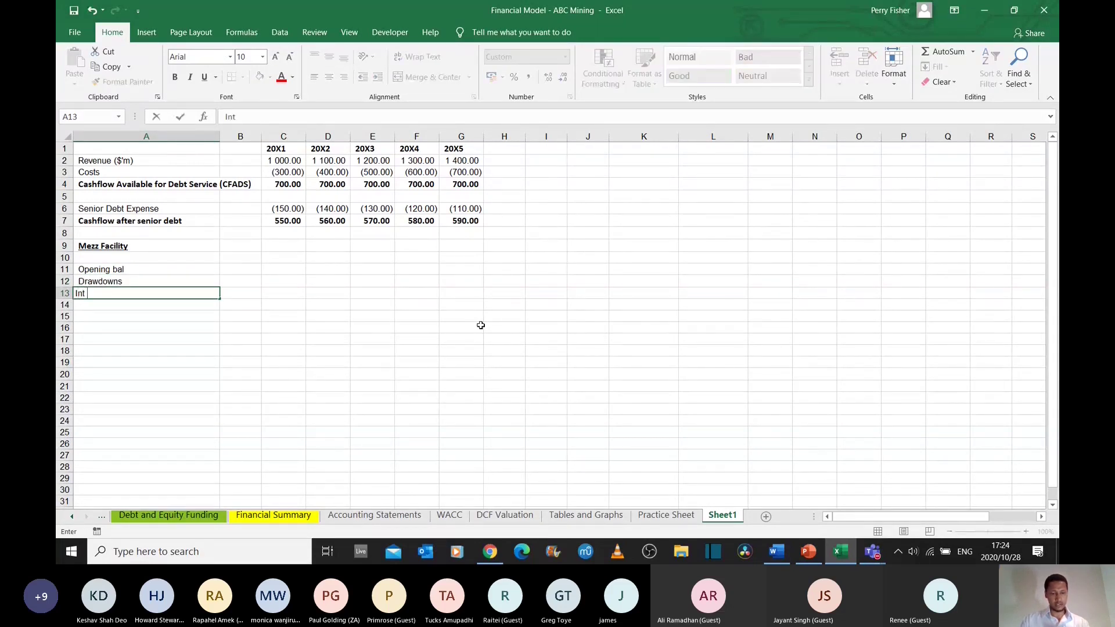
pyautogui.write('expense')
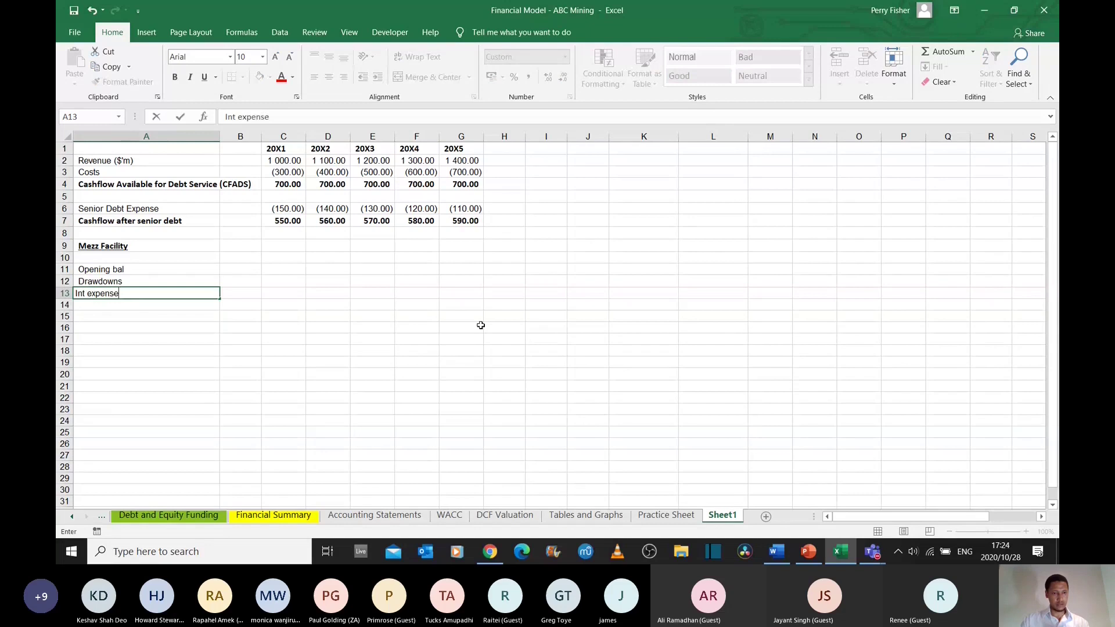
pyautogui.press('Return')
pyautogui.write('Int p')
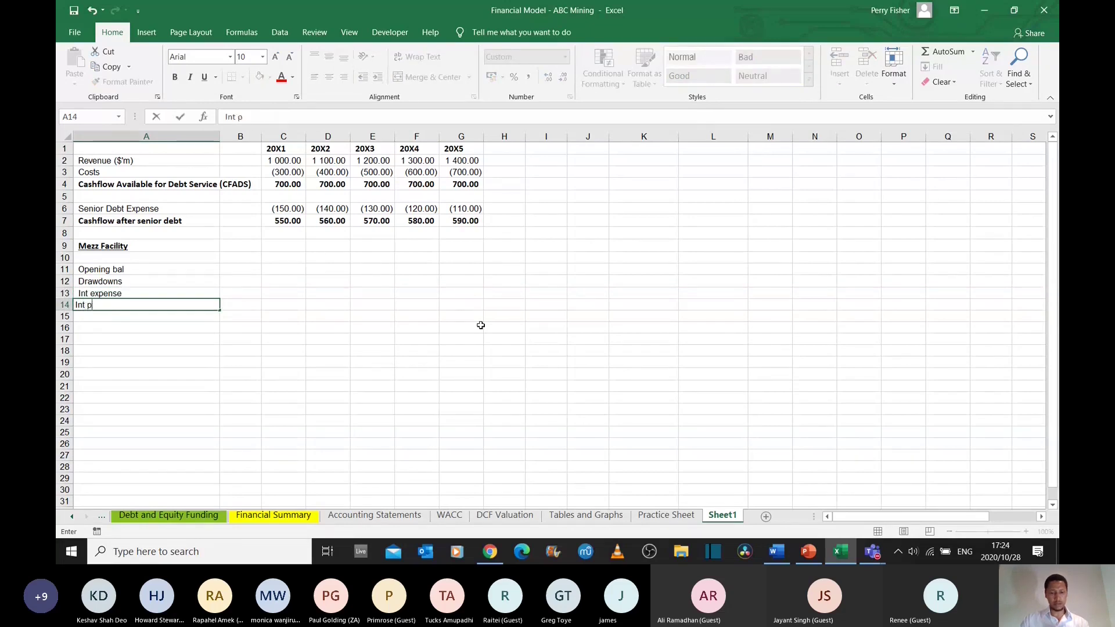
pyautogui.write('aid')
pyautogui.press('Return')
pyautogui.write('Cas')
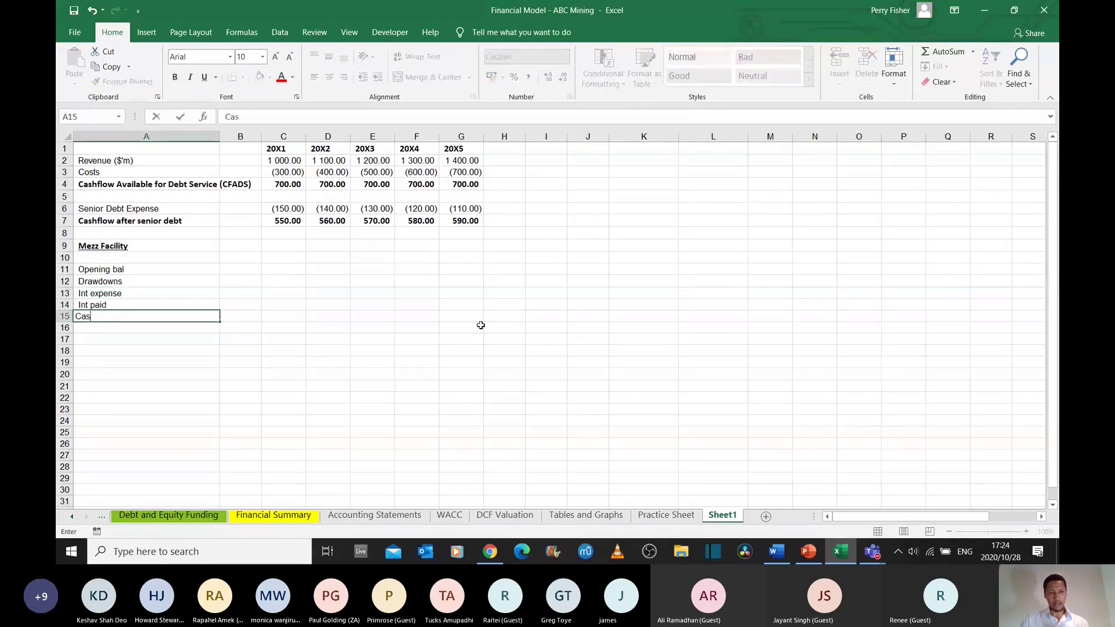
pyautogui.write('h sweep')
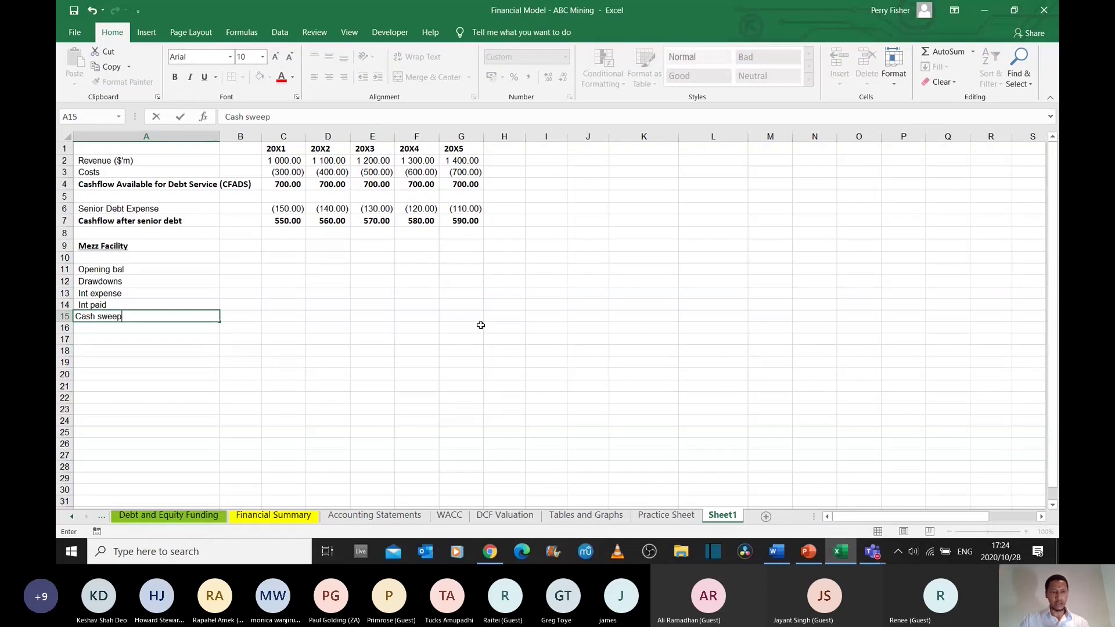
pyautogui.press('Return')
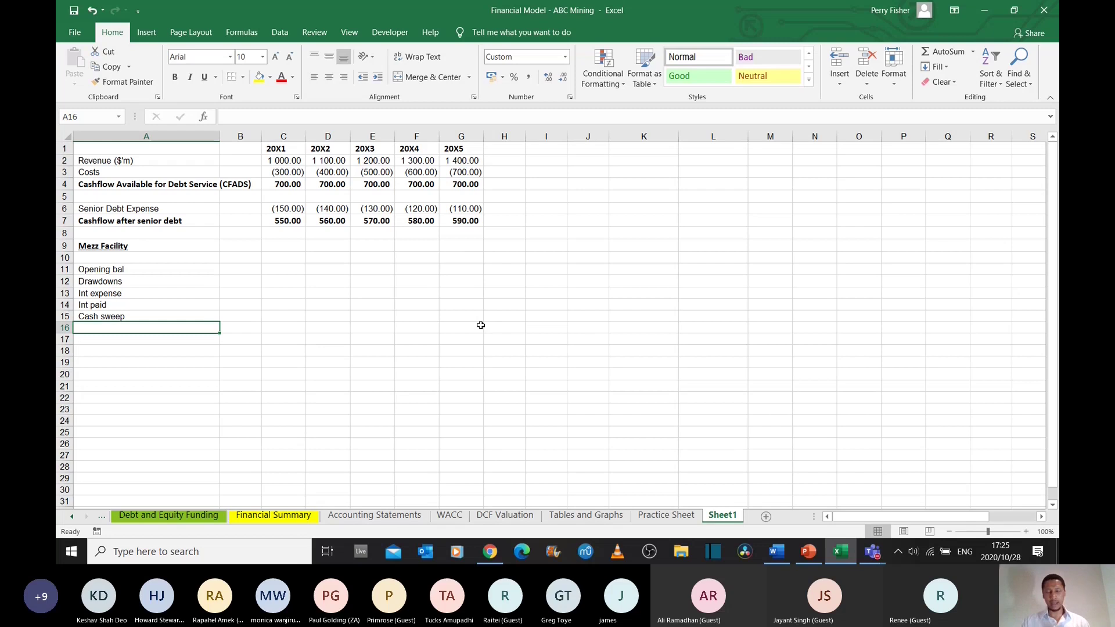
# - Enter a 33% cash sweep rate in B15 and the Closing bal label in A16
pyautogui.press('Right')
pyautogui.press('Up')
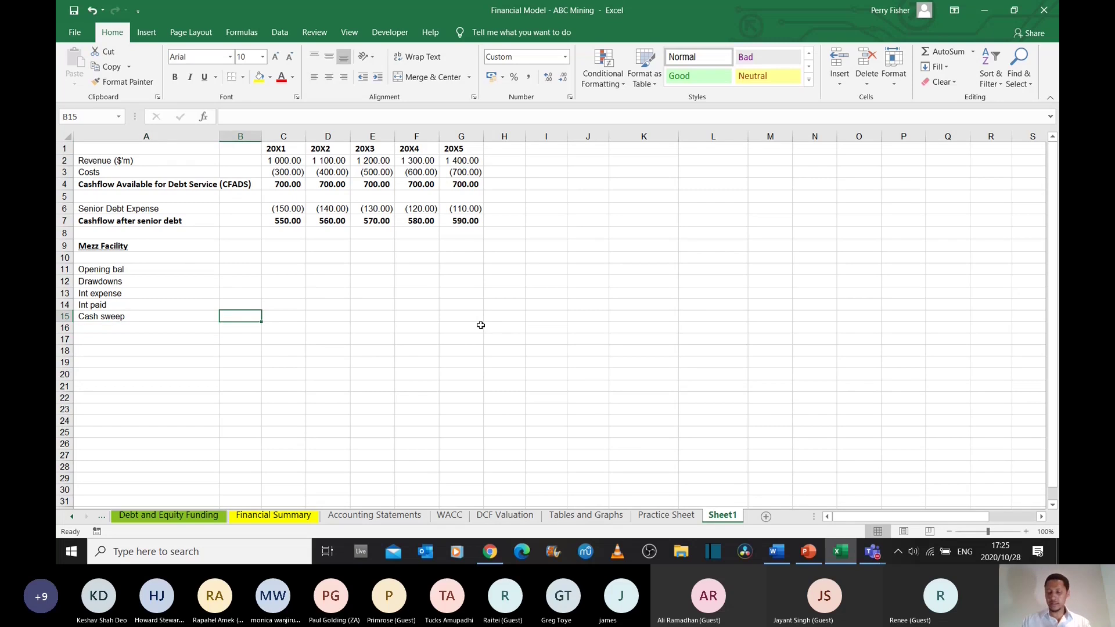
pyautogui.write('33%')
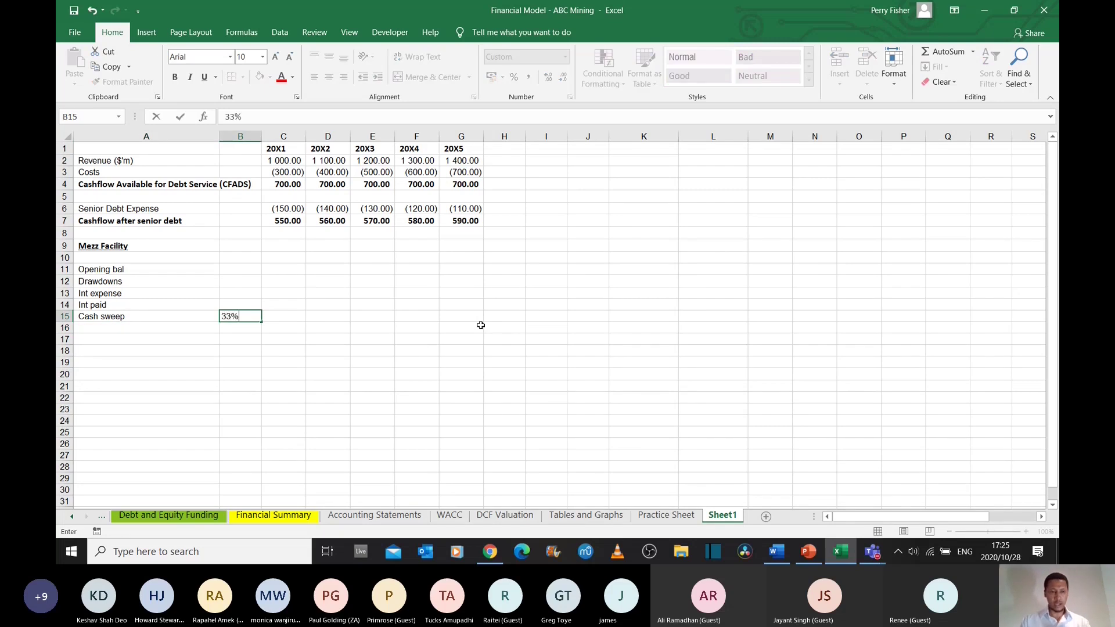
pyautogui.press('Return')
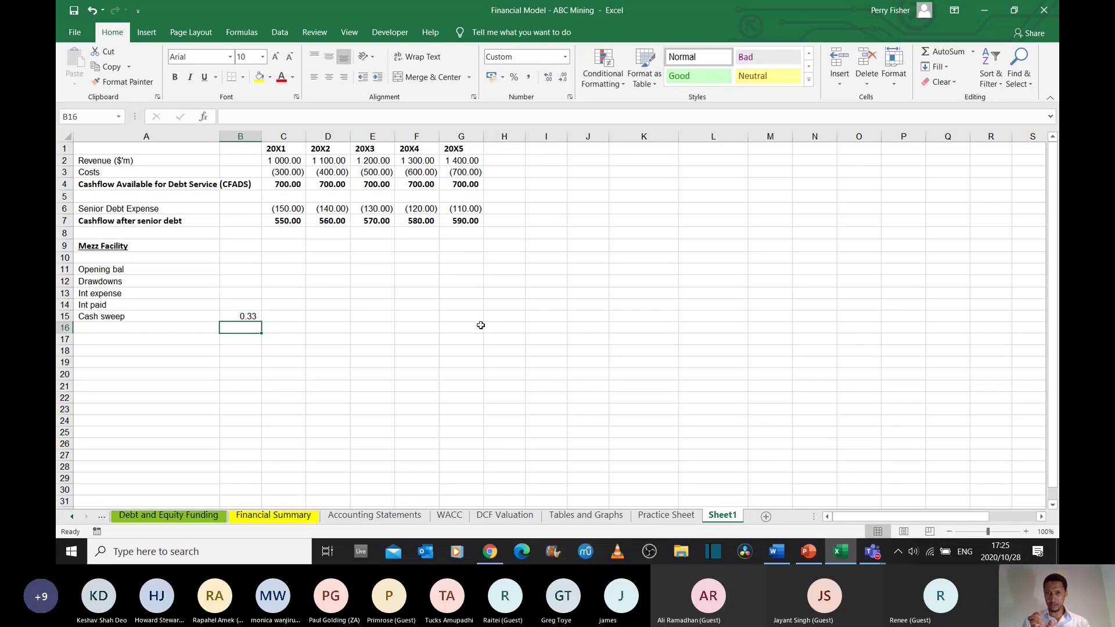
pyautogui.press('Left')
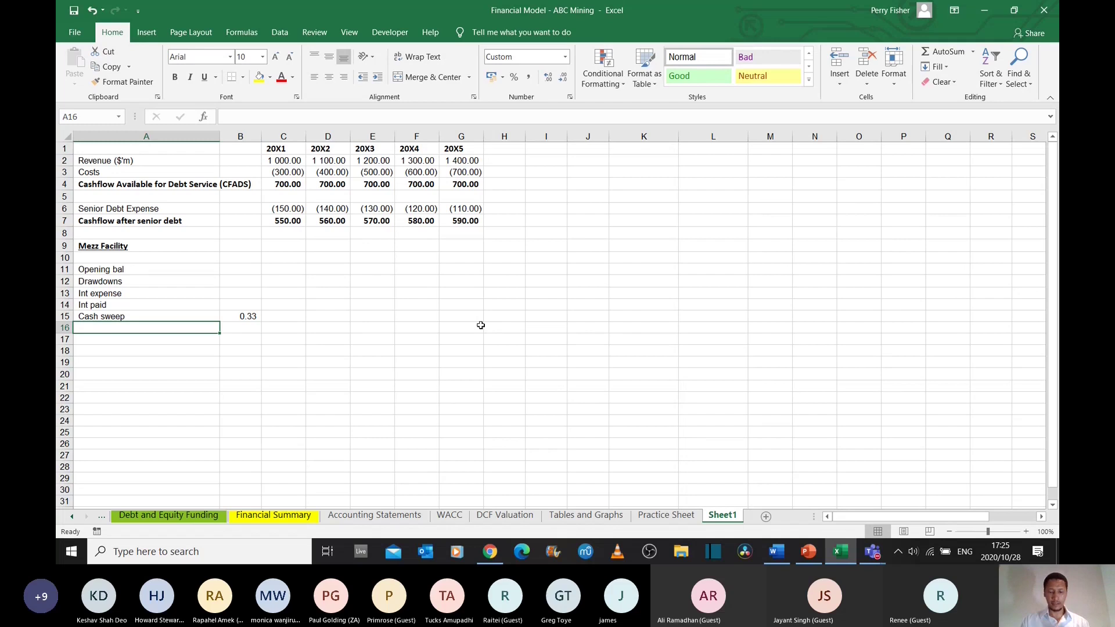
pyautogui.write('Closing bal')
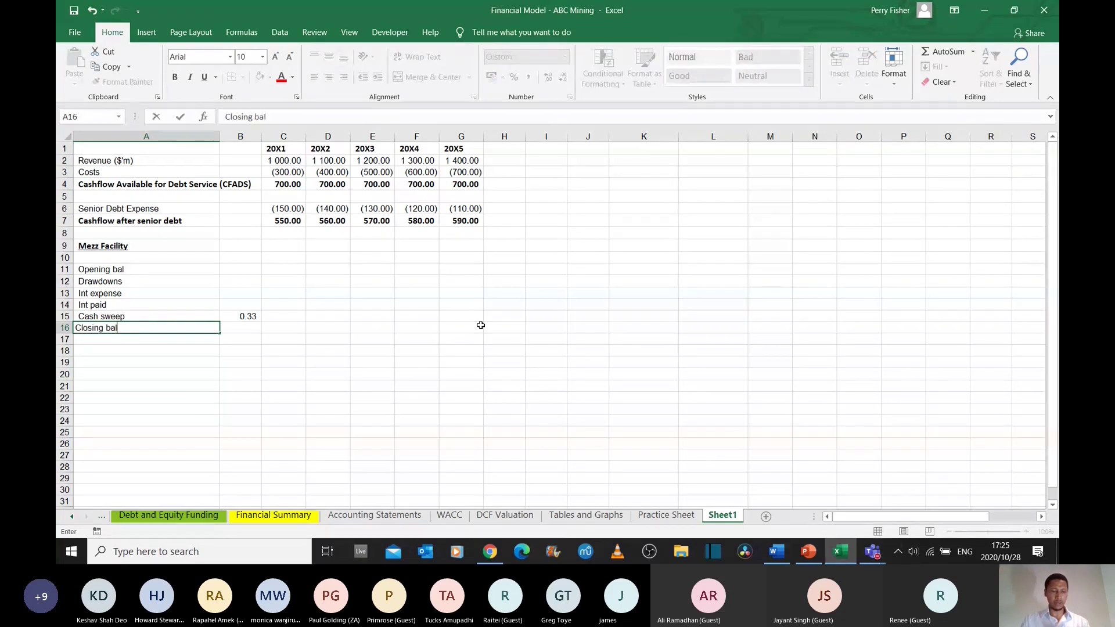
pyautogui.press('Tab')
# - Set the 20X1 opening balance in C11 to 0 and the drawdown in C12 to 500
pyautogui.press('Right')
pyautogui.press('Up')
pyautogui.press('Up')
pyautogui.press('Left')
pyautogui.press('Up')
pyautogui.press('Up')
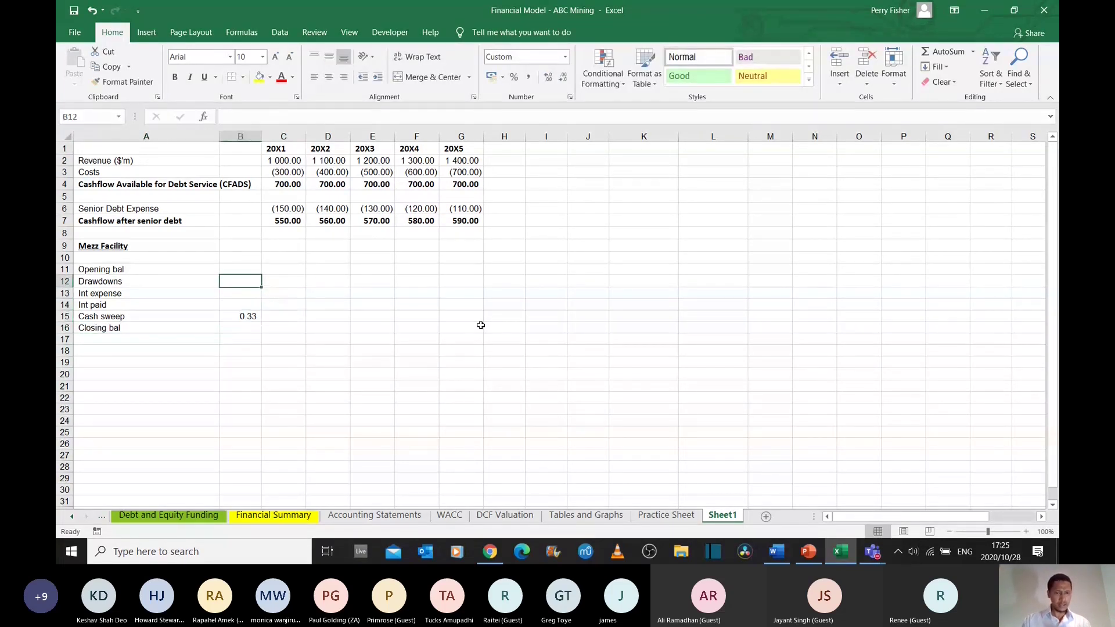
pyautogui.press('Up')
pyautogui.press('Right')
pyautogui.write('500')
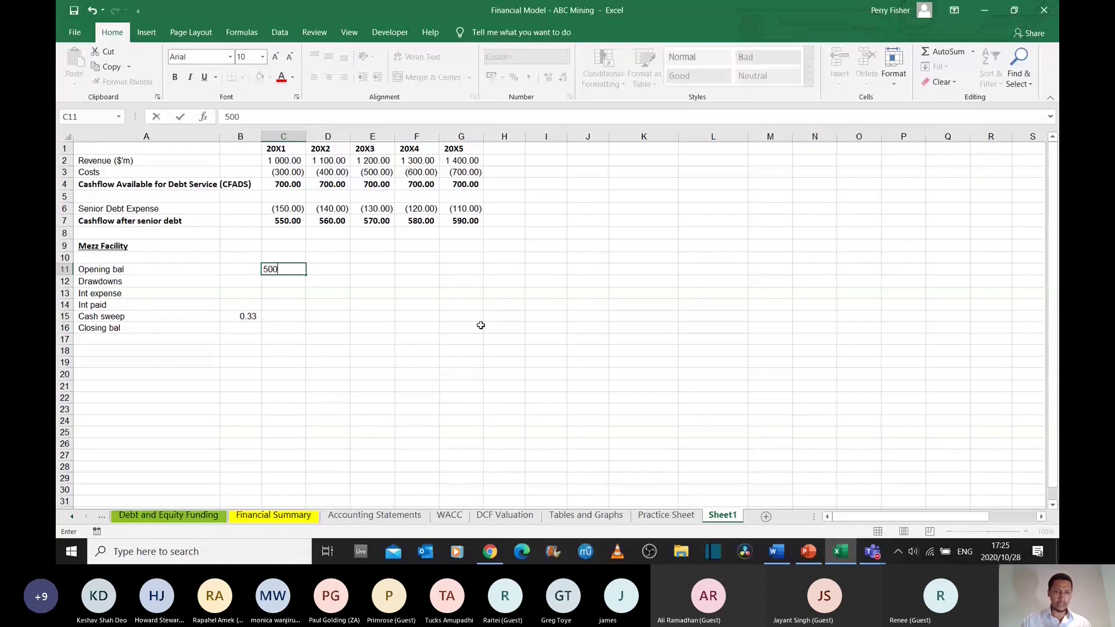
pyautogui.press('Return')
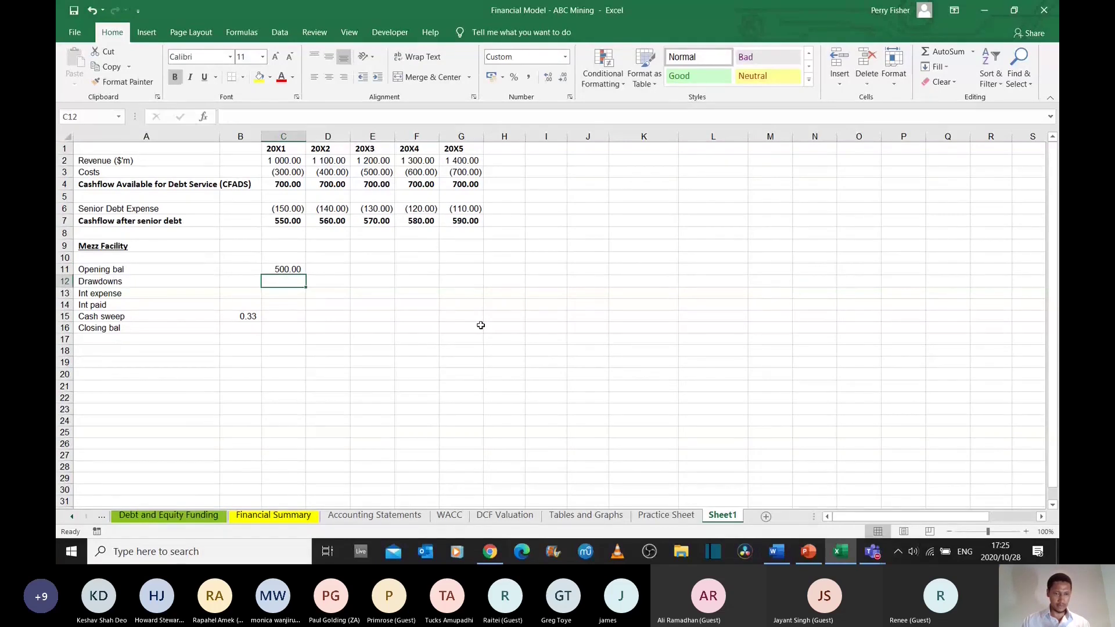
pyautogui.press('Up')
pyautogui.write('0')
pyautogui.press('Return')
pyautogui.write('500')
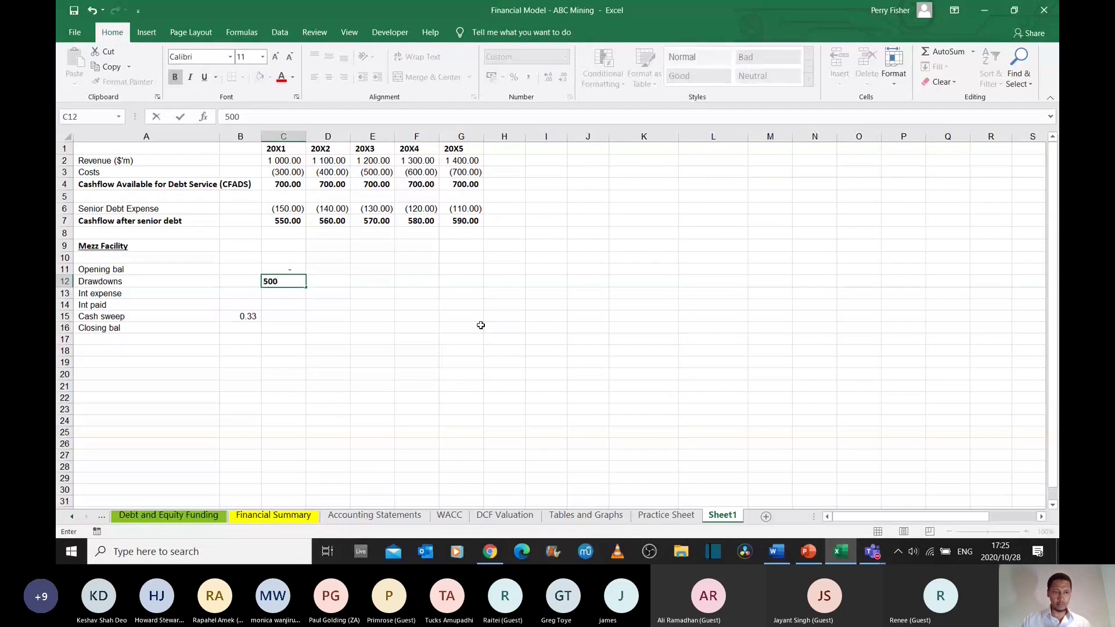
pyautogui.press('Return')
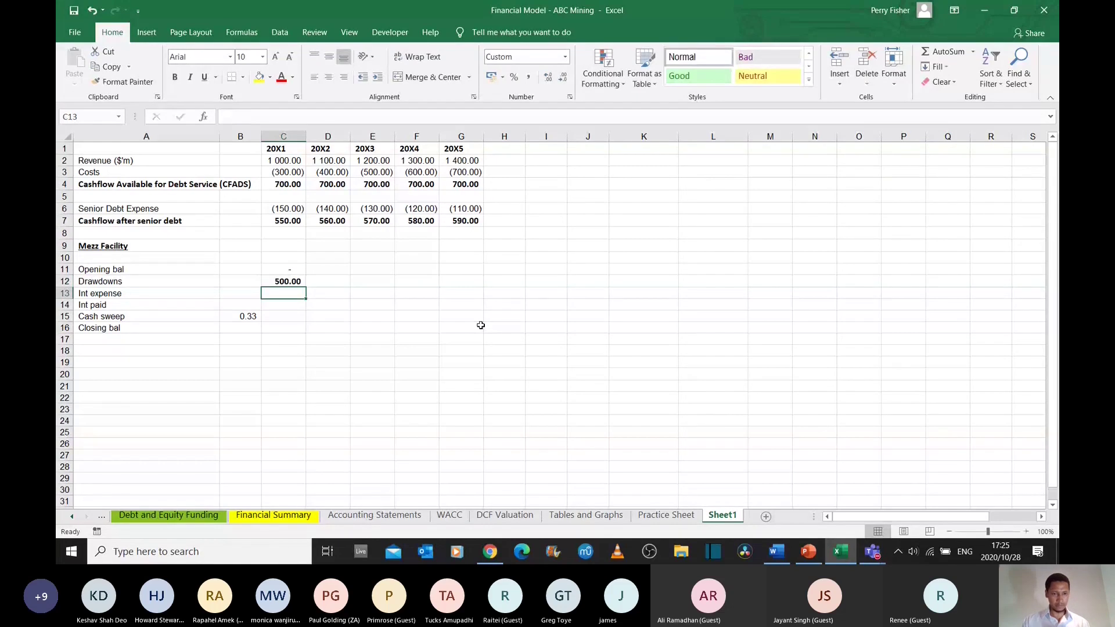
# - Enter a 0.15 interest rate in B13 and format B13:B15 as percentages
pyautogui.press('Left')
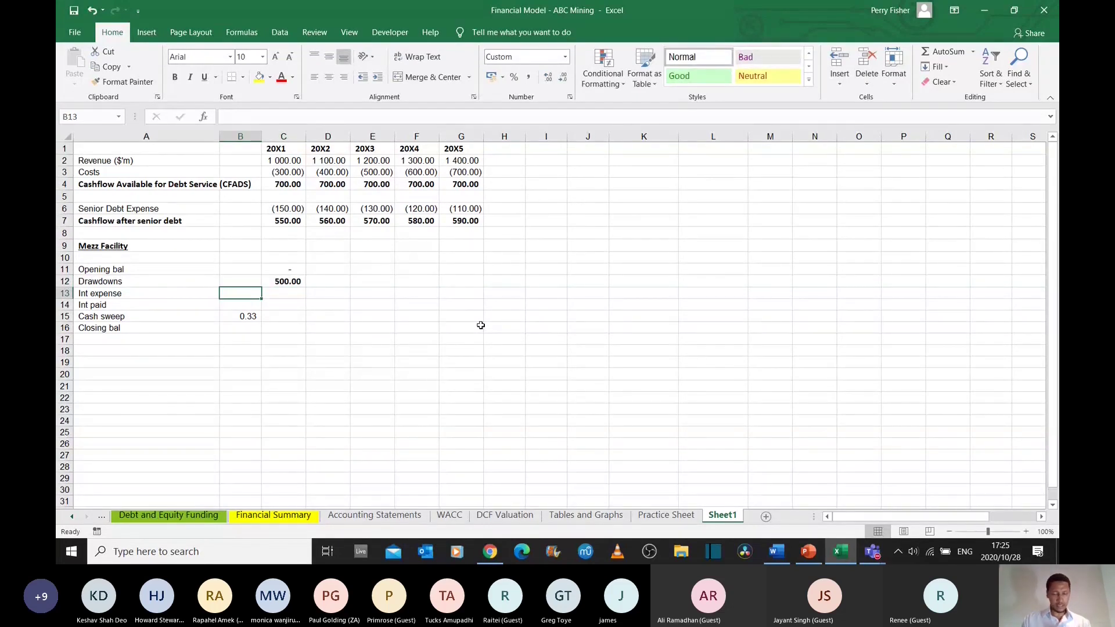
pyautogui.write('0.15')
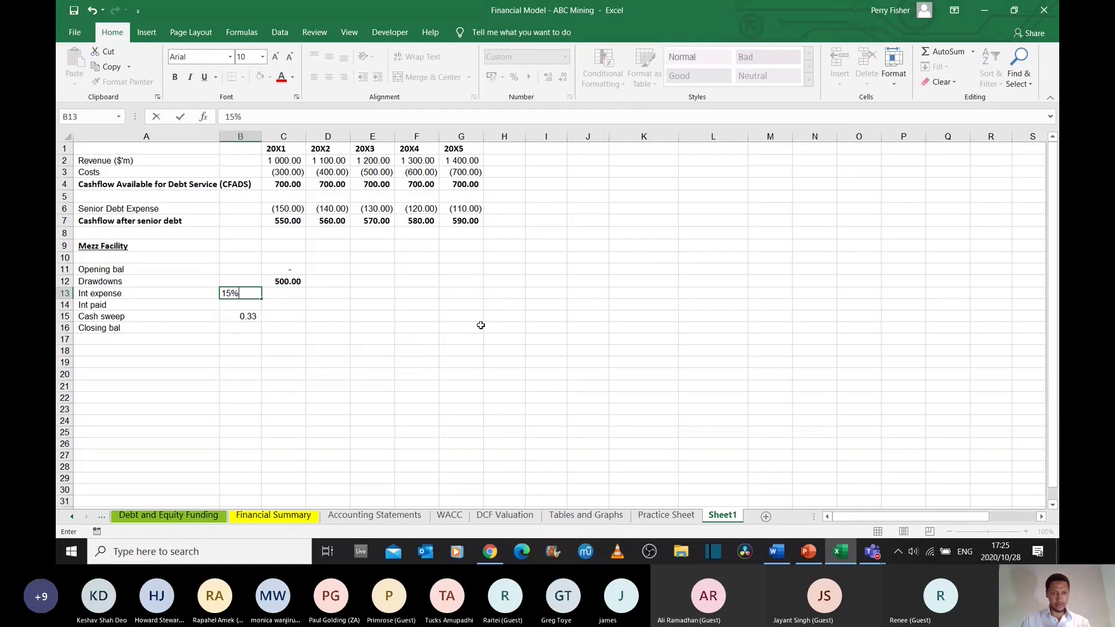
pyautogui.press('Return')
pyautogui.press('Up')
pyautogui.press('Right')
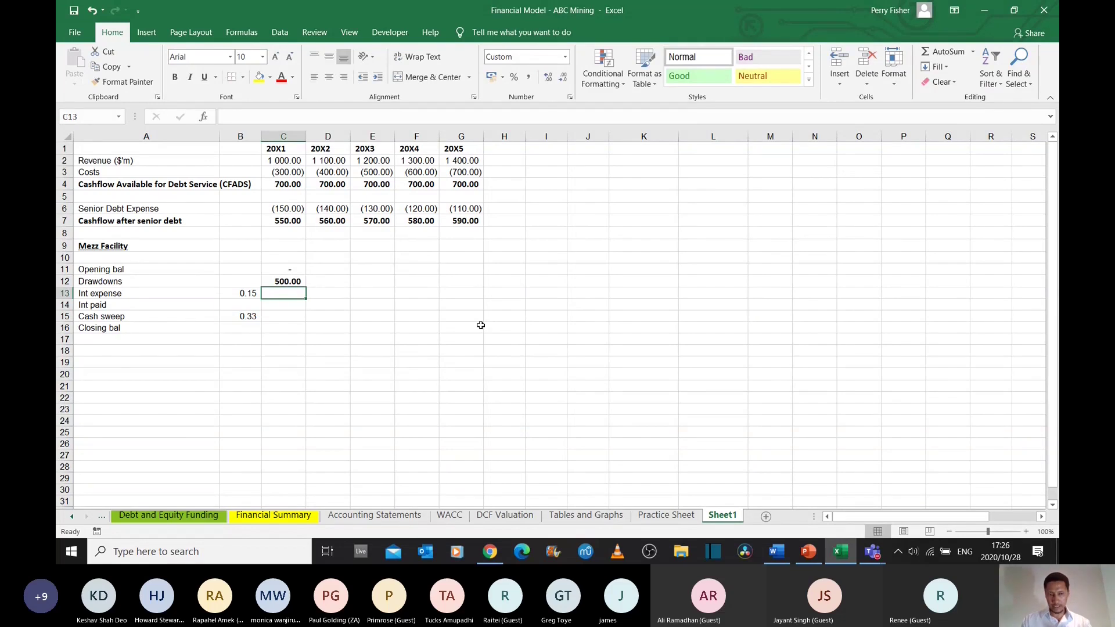
pyautogui.press('Left')
pyautogui.hotkey('shift', 'Down')
pyautogui.hotkey('shift', 'Down')
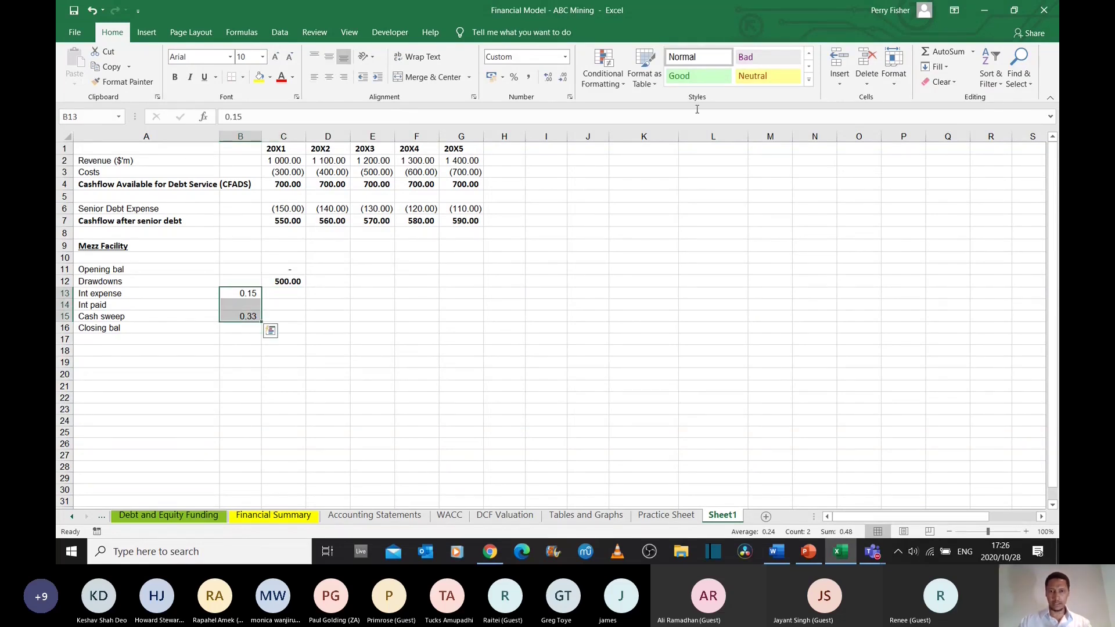
pyautogui.click(513, 77)
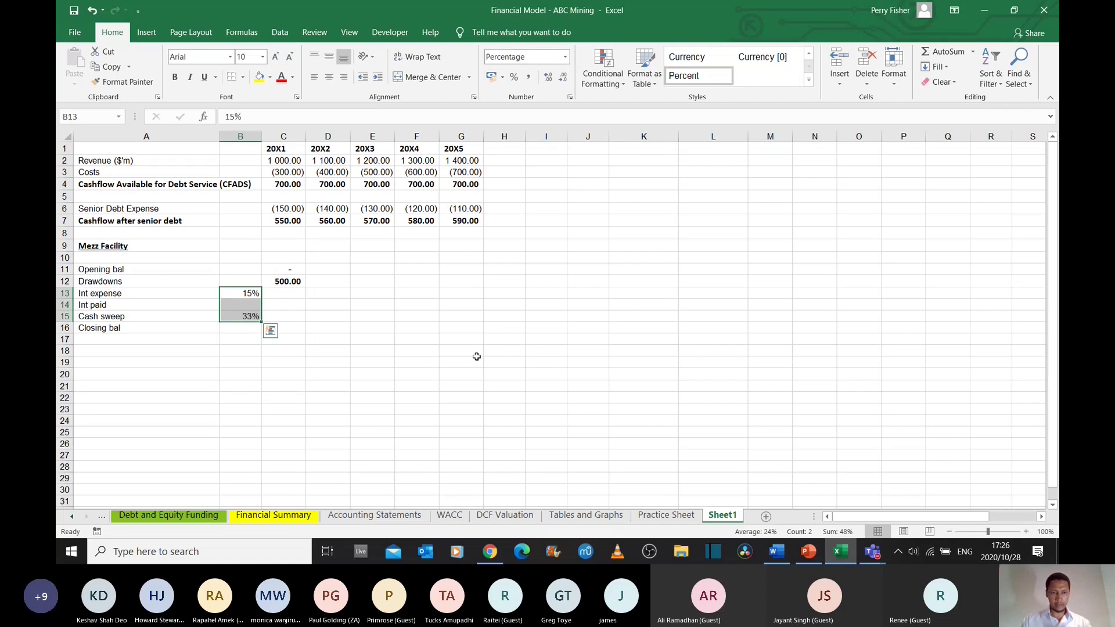
pyautogui.press('Right')
# - Enter =SUM(C11:C12)*$B$13 in C13, giving a 75.00 interest expense
pyautogui.write('=sum(')
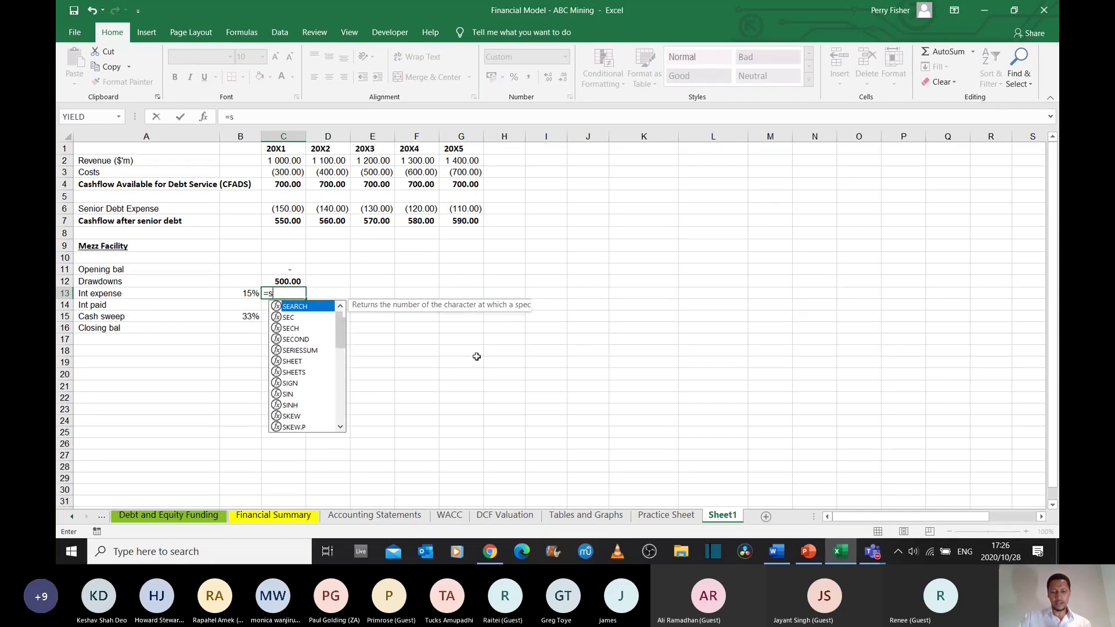
pyautogui.press('Up')
pyautogui.press('Up')
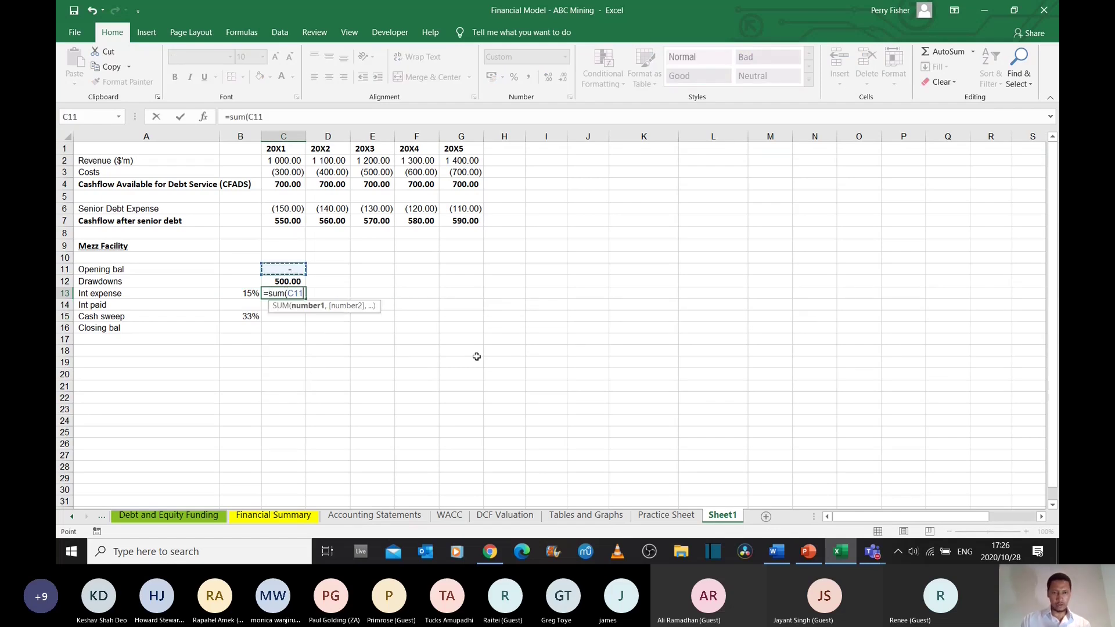
pyautogui.hotkey('shift', 'Down')
pyautogui.write(')')
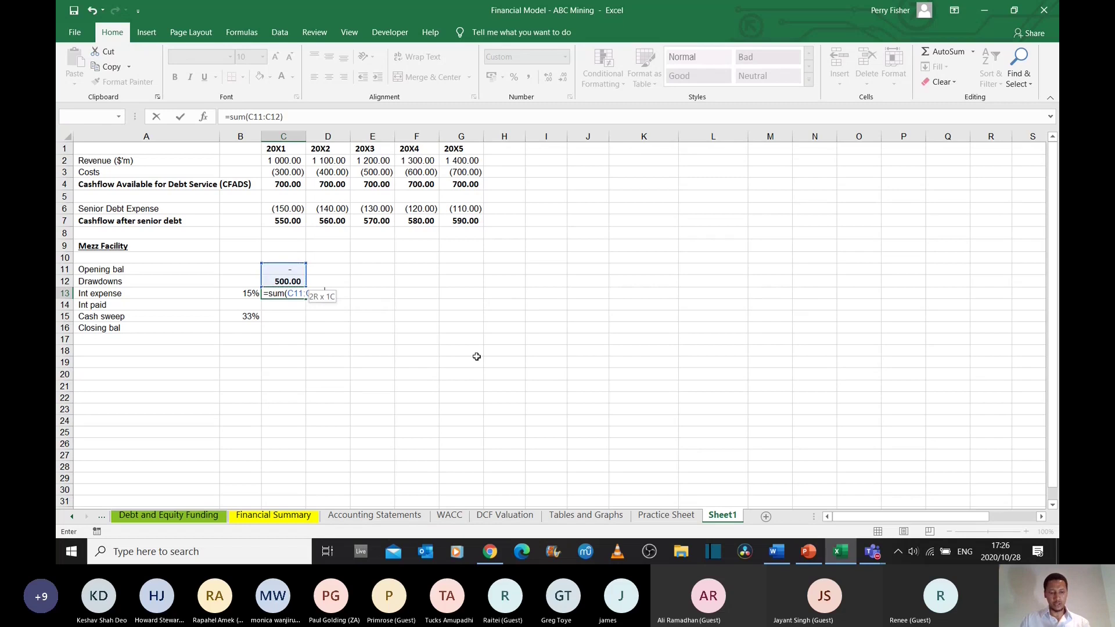
pyautogui.write('*')
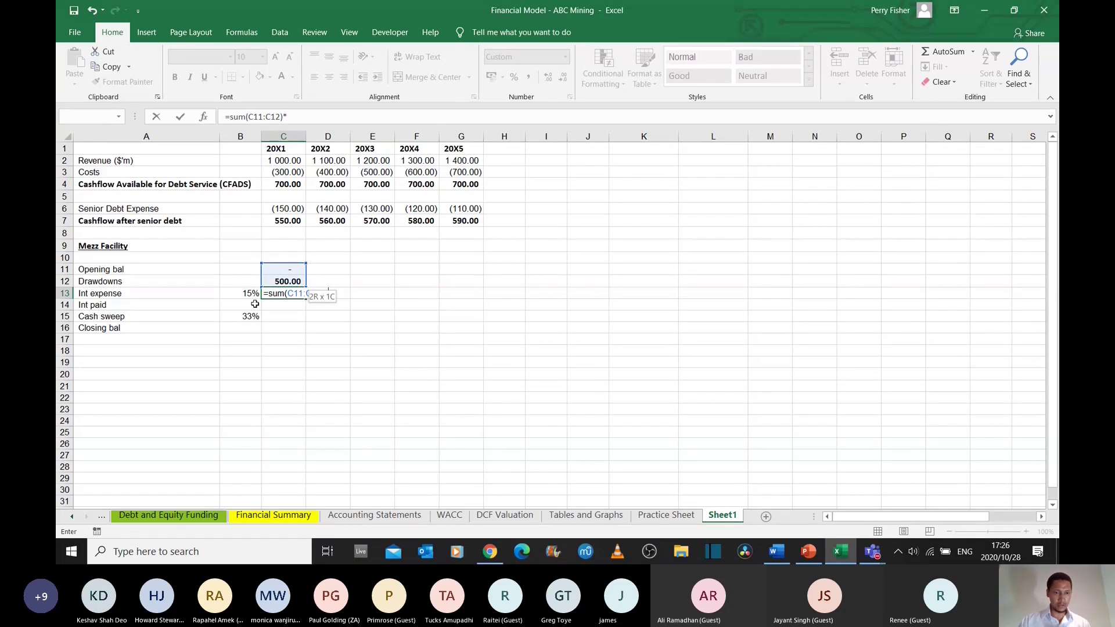
pyautogui.click(253, 293)
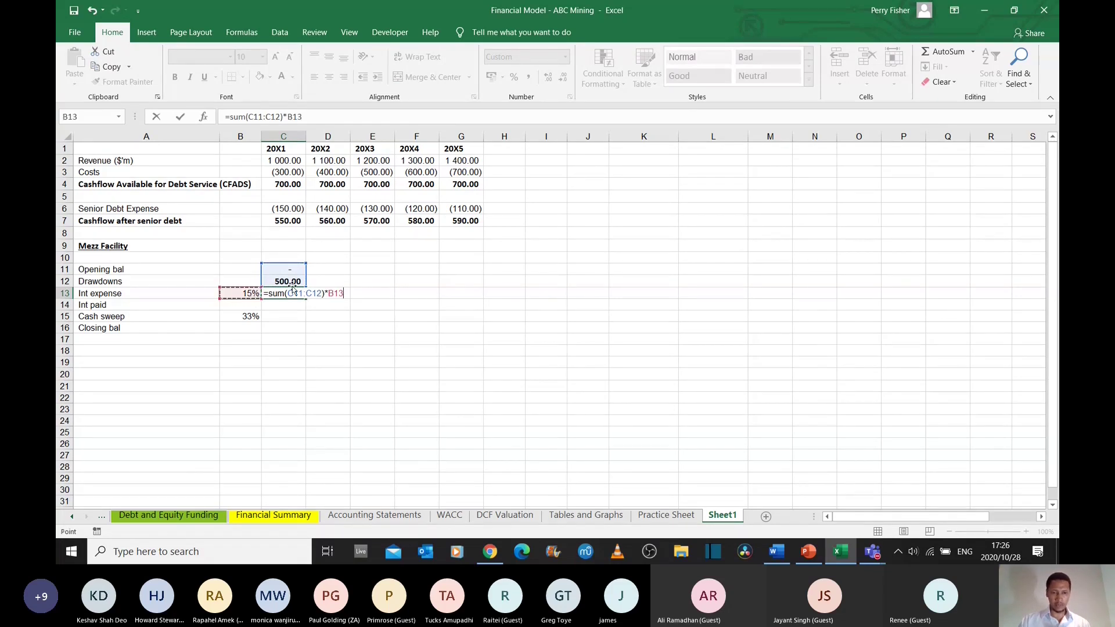
pyautogui.press('F4')
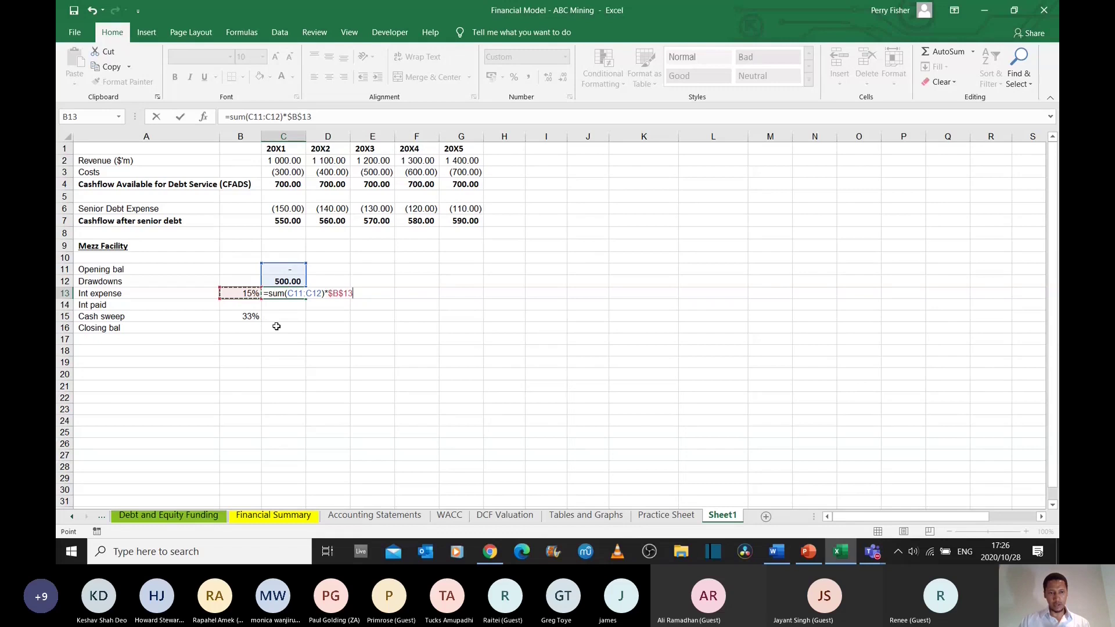
pyautogui.press('Return')
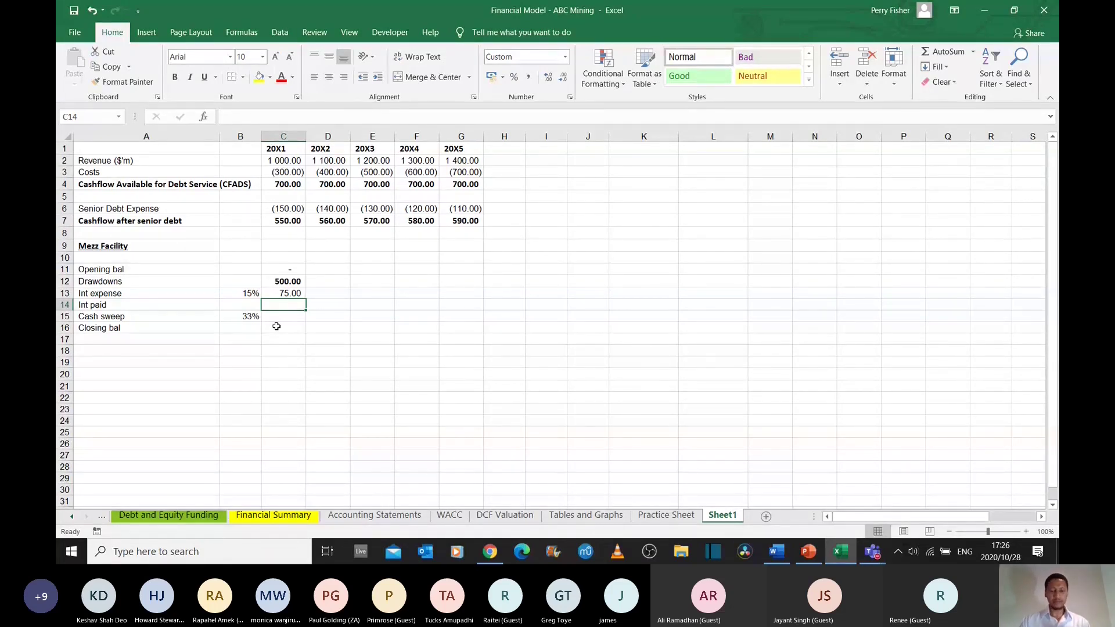
# - Enter =IF(C7>0,MIN(C7,C13)) in C14 as the 20X1 interest paid
pyautogui.write('=')
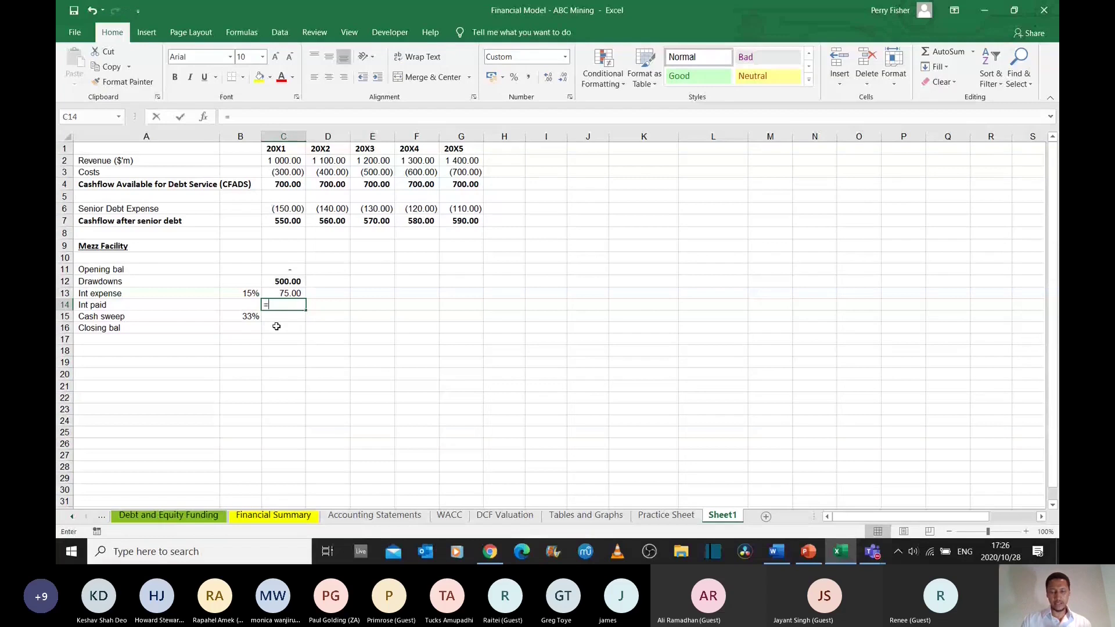
pyautogui.write('if')
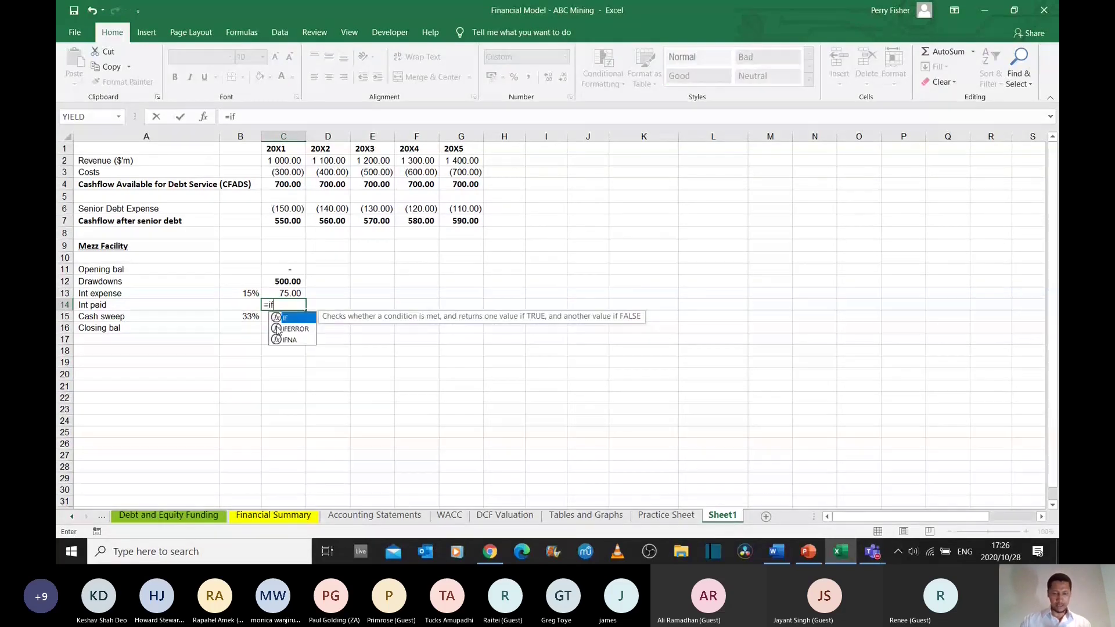
pyautogui.write('(')
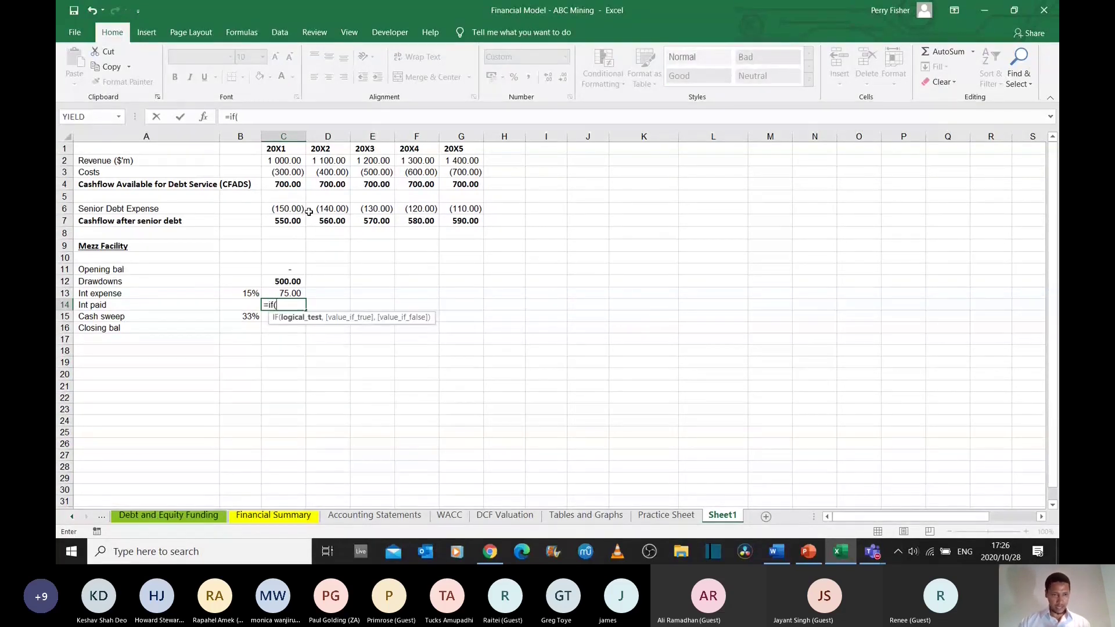
pyautogui.click(283, 221)
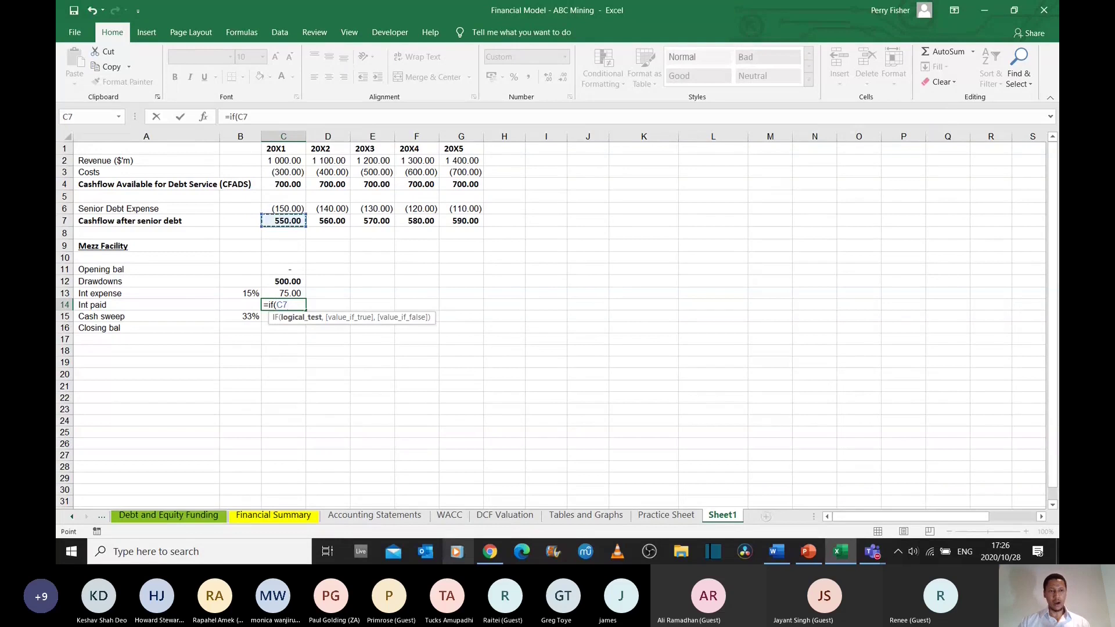
pyautogui.write('>')
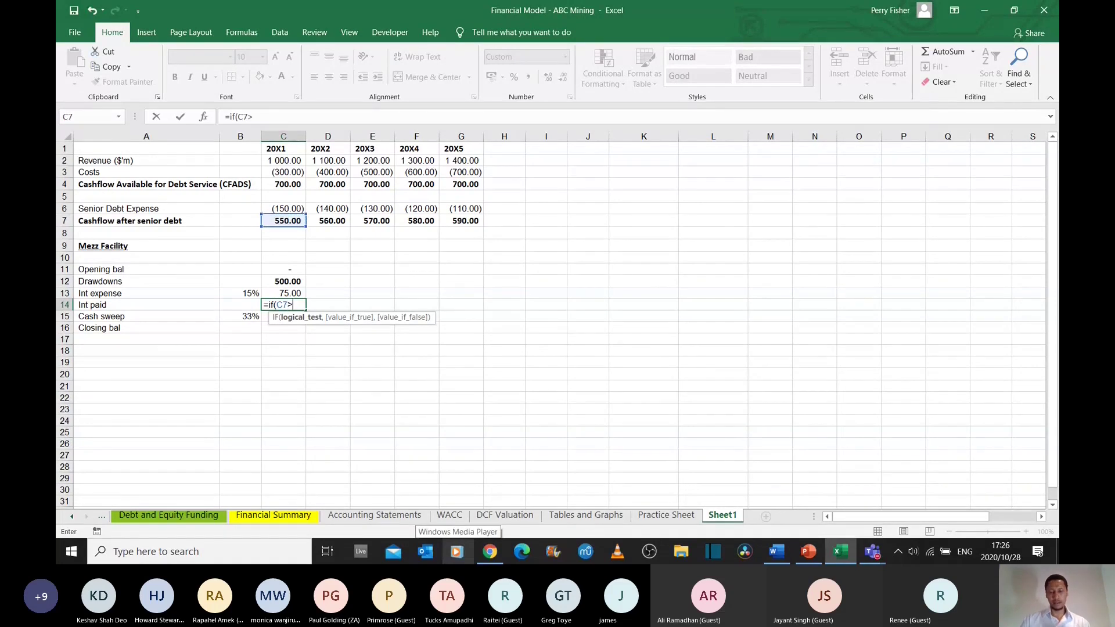
pyautogui.write('0,')
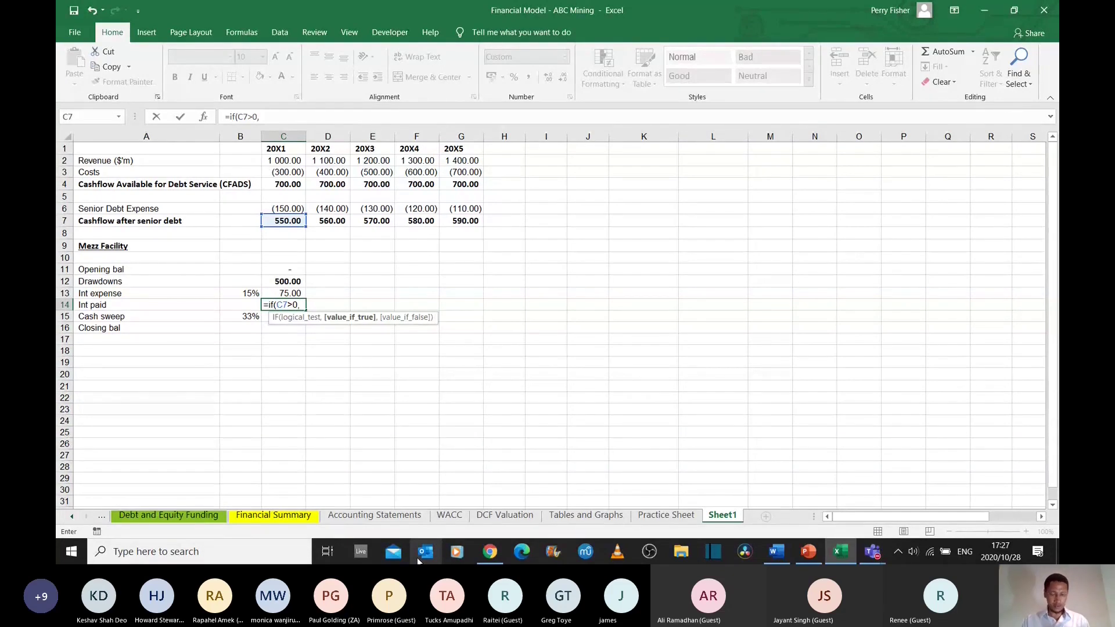
pyautogui.write('min(')
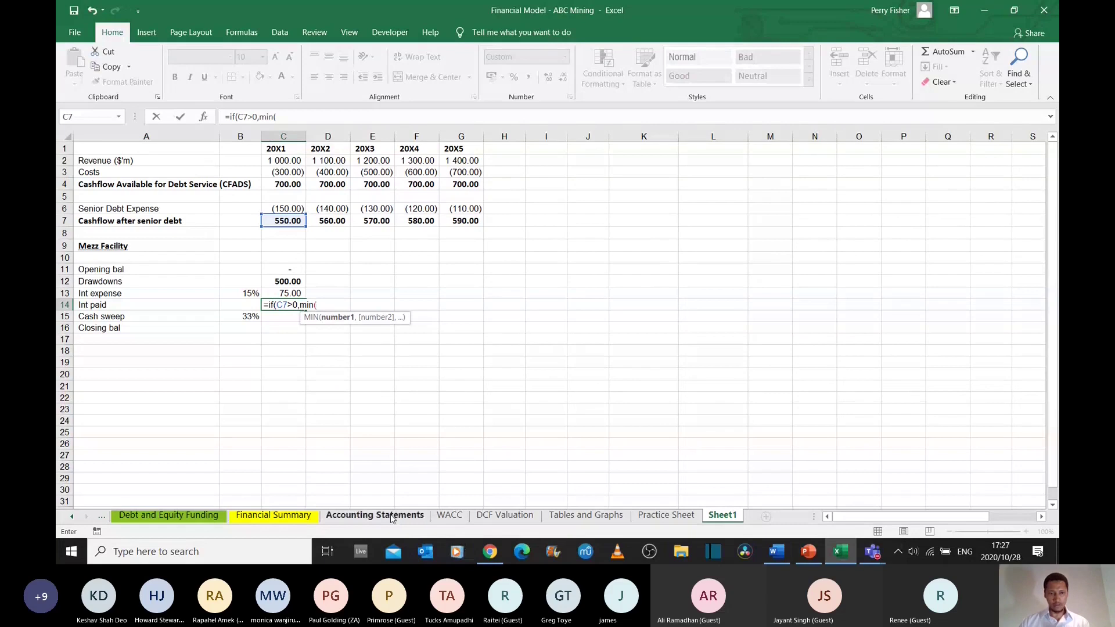
pyautogui.click(289, 219)
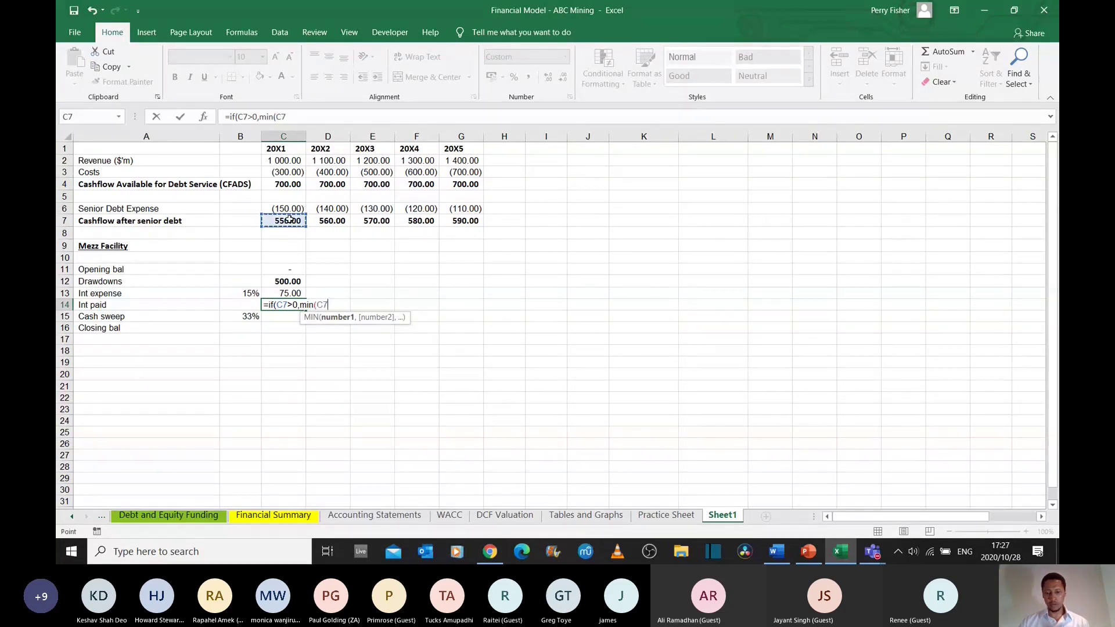
pyautogui.write(',')
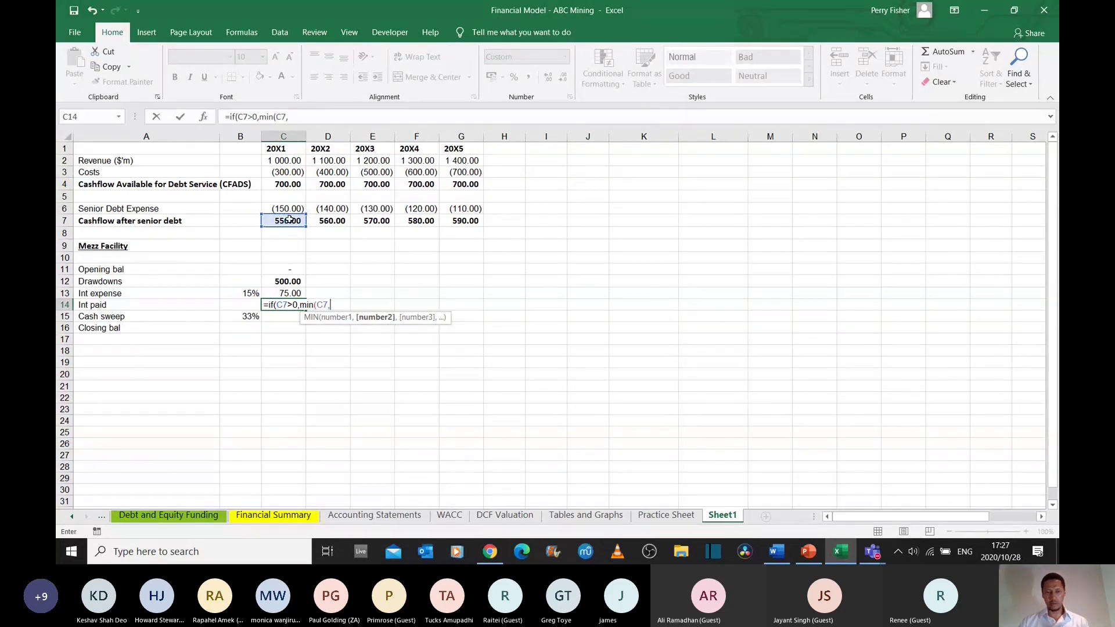
pyautogui.click(294, 292)
pyautogui.write('))')
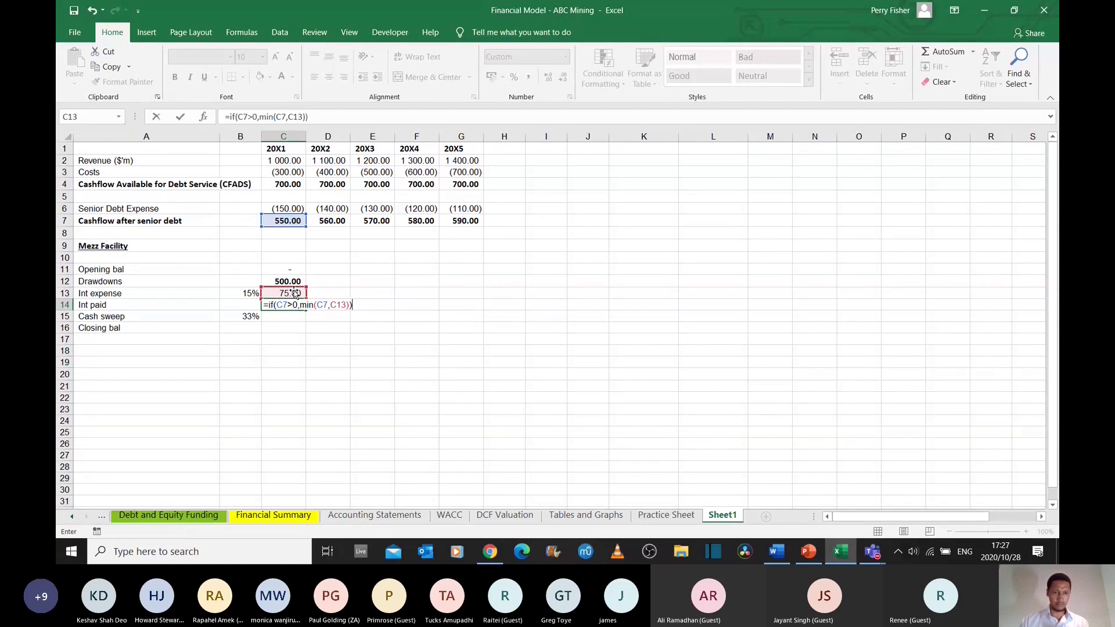
pyautogui.press('Return')
# - Negate the formula to =-IF(C7>0,MIN(C7,C13)) and fill it across C14:G14
pyautogui.press('Up')
pyautogui.press('F2')
pyautogui.press('Left')
pyautogui.press('Left')
pyautogui.press('Left')
pyautogui.press('Left')
pyautogui.press('Left')
pyautogui.press('Left')
pyautogui.press('Left')
pyautogui.press('Left')
pyautogui.press('Left')
pyautogui.press('Left')
pyautogui.press('Left')
pyautogui.press('Left')
pyautogui.press('Left')
pyautogui.press('Left')
pyautogui.press('Left')
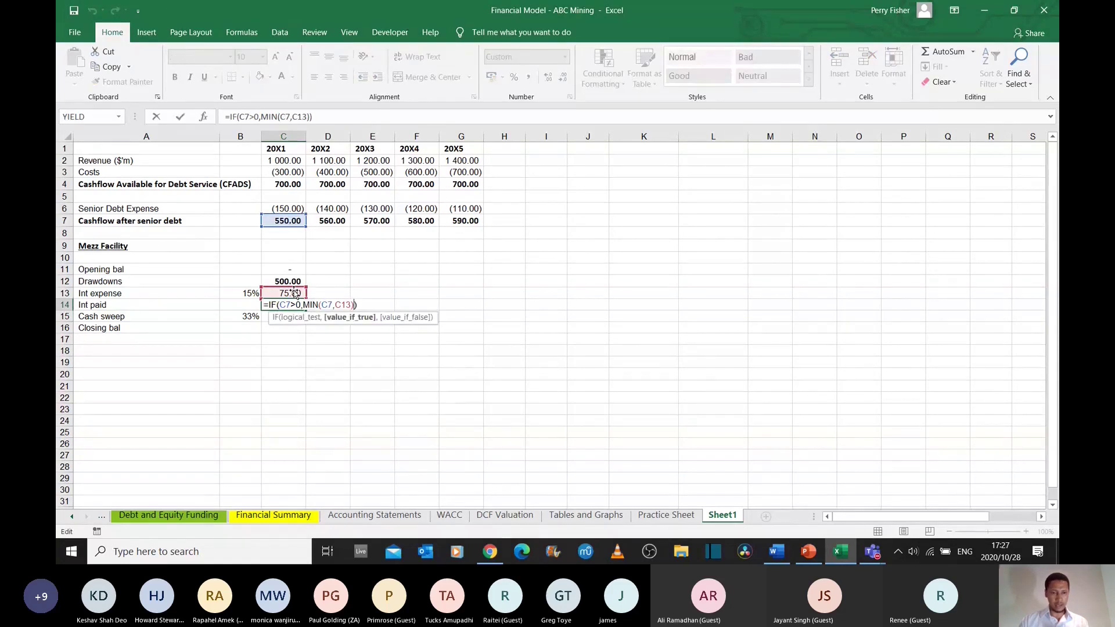
pyautogui.press('Left')
pyautogui.press('Left')
pyautogui.press('Left')
pyautogui.press('Left')
pyautogui.press('Left')
pyautogui.write('-')
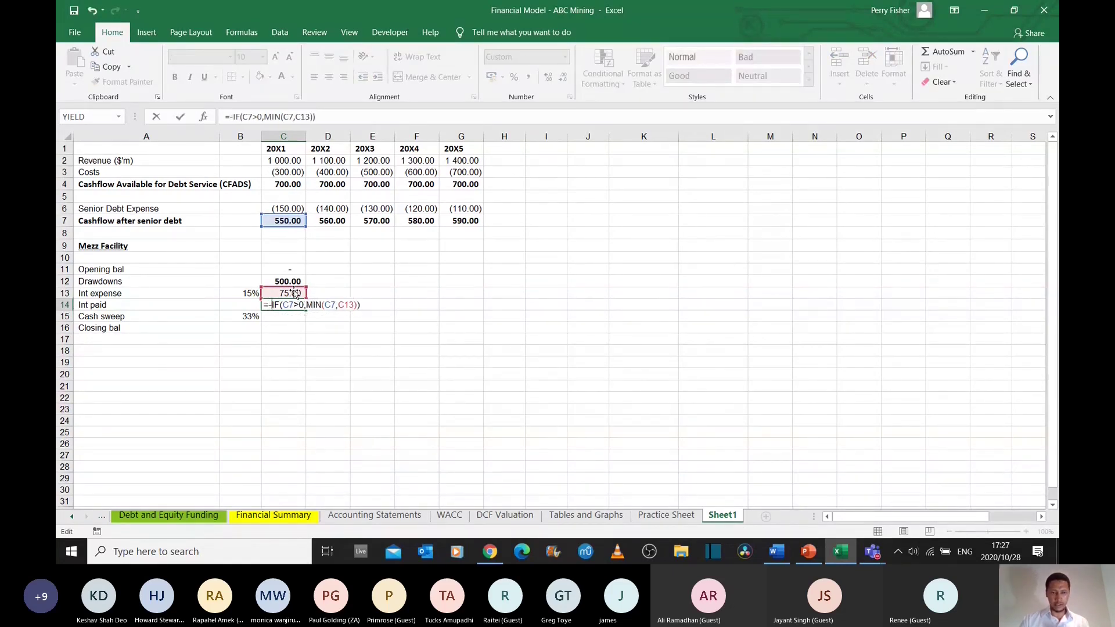
pyautogui.press('Return')
pyautogui.click(286, 303)
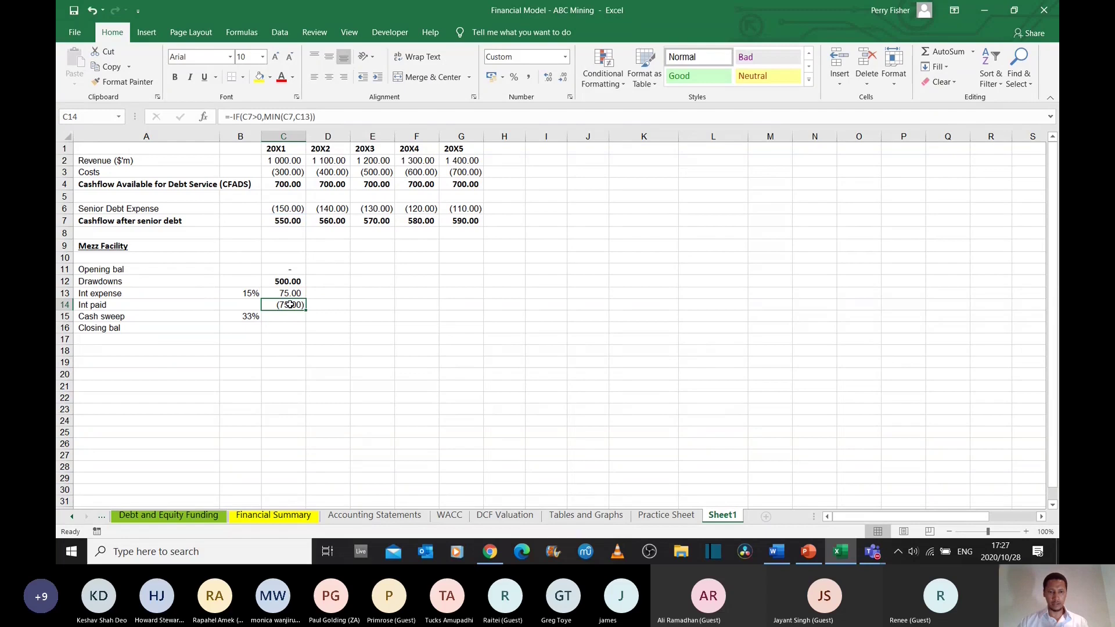
pyautogui.moveTo(310, 309); pyautogui.dragTo(481, 309)
pyautogui.click(287, 319)
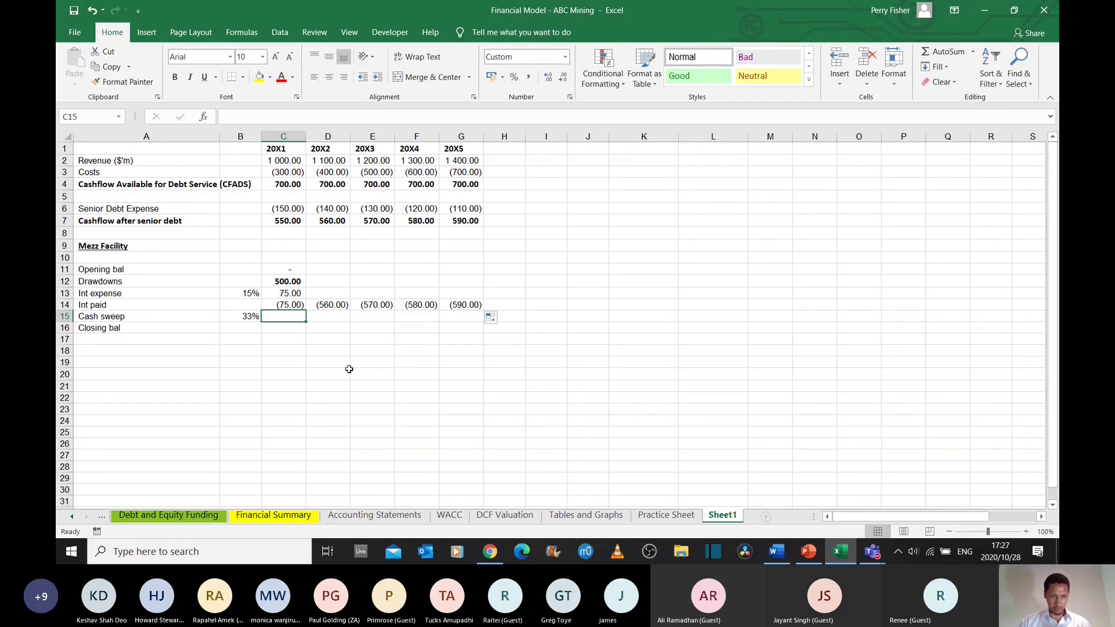
# - Start the C15 cash sweep formula with an IF testing SUM(C7,C14)
pyautogui.write('=if')
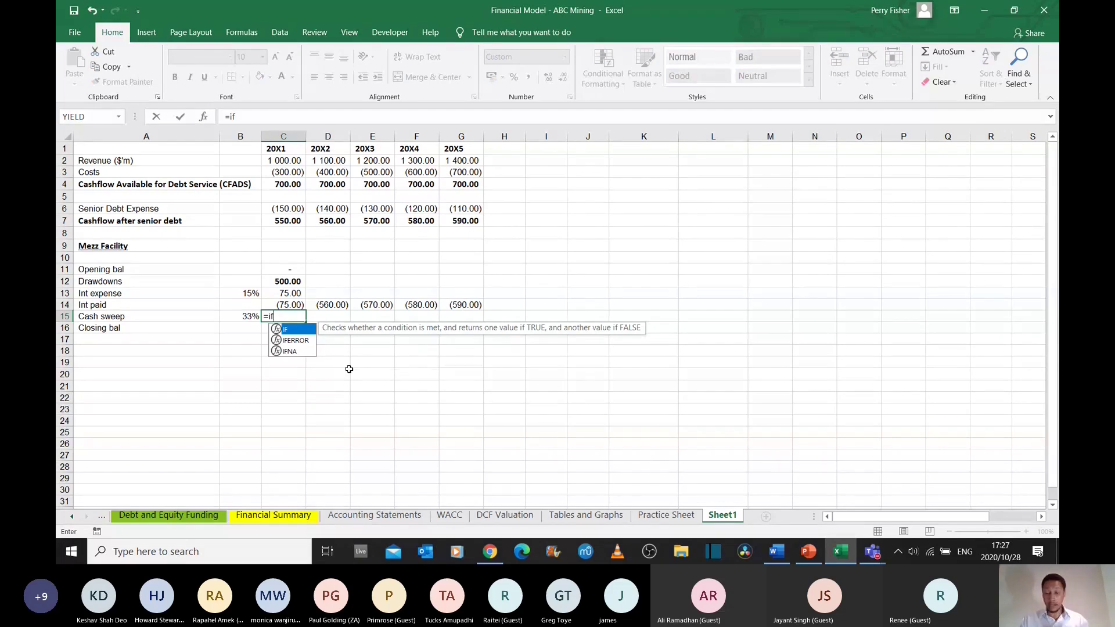
pyautogui.write('(')
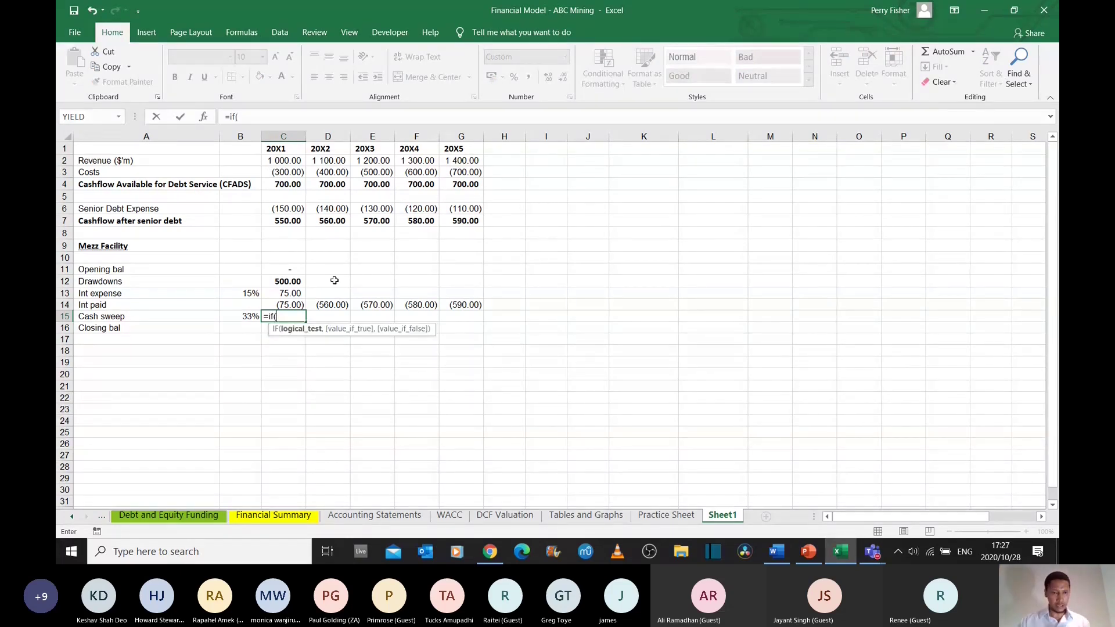
pyautogui.click(277, 223)
pyautogui.write(',')
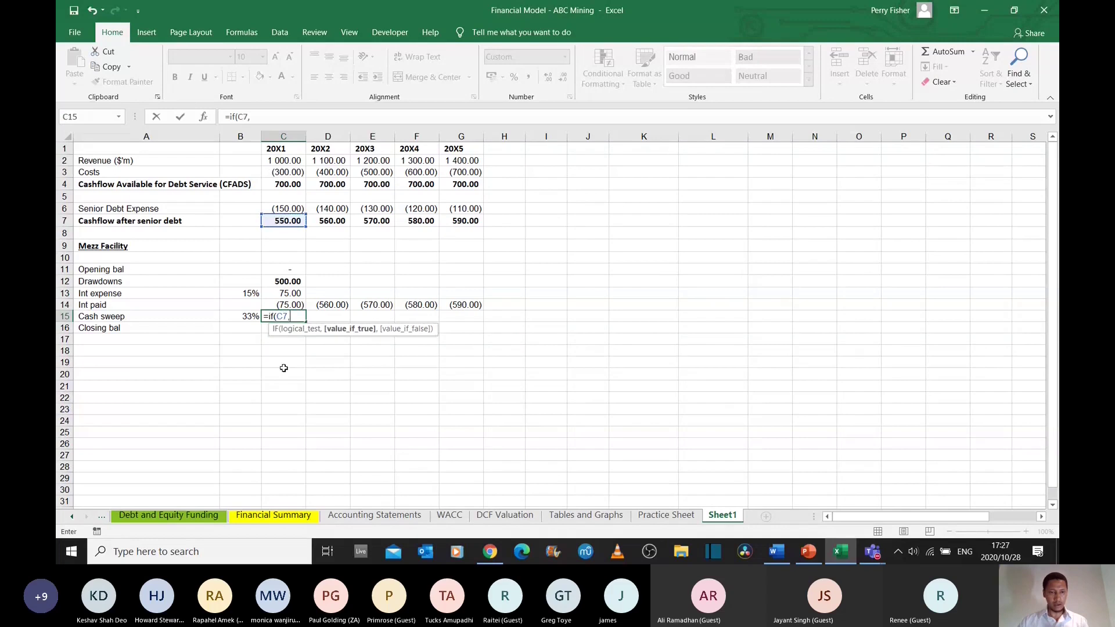
pyautogui.press('BackSpace')
pyautogui.press('BackSpace')
pyautogui.press('BackSpace')
pyautogui.write('sum(')
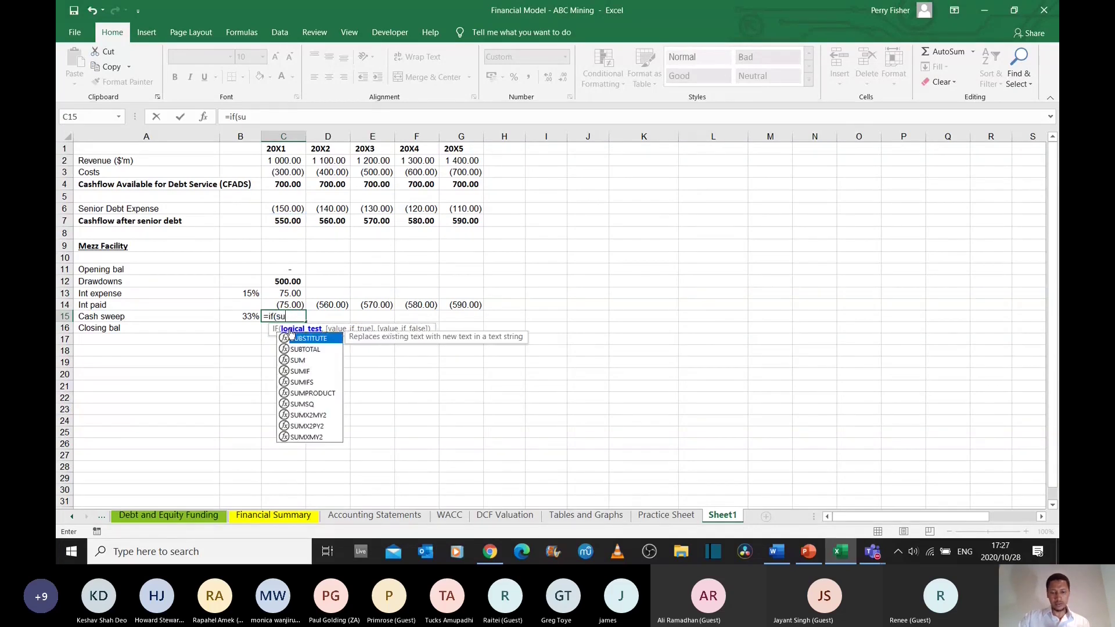
pyautogui.click(284, 219)
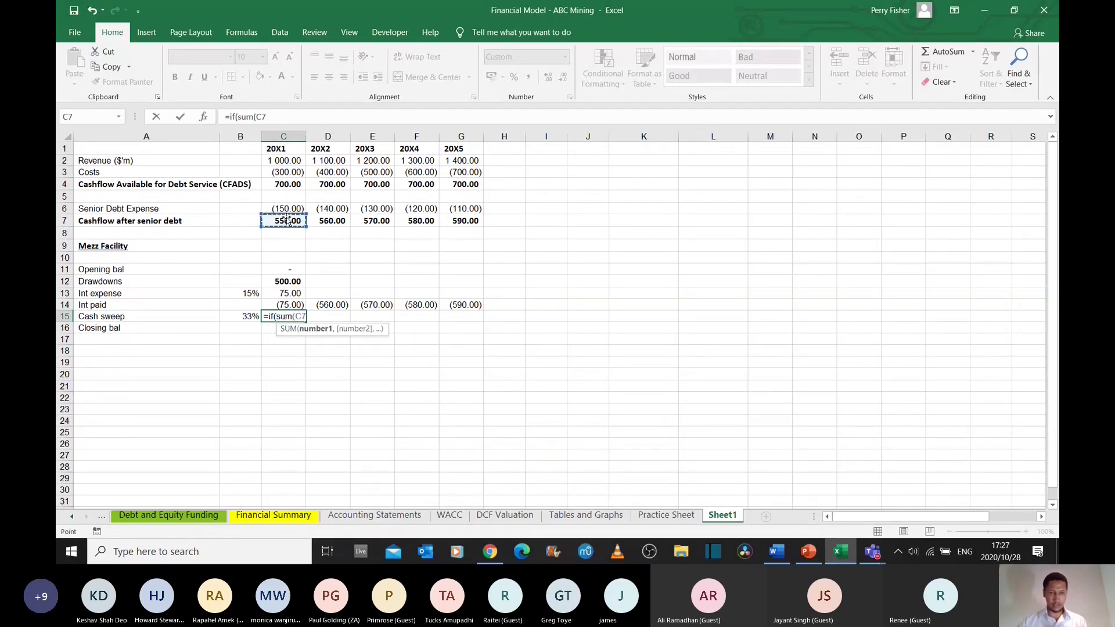
pyautogui.write(',')
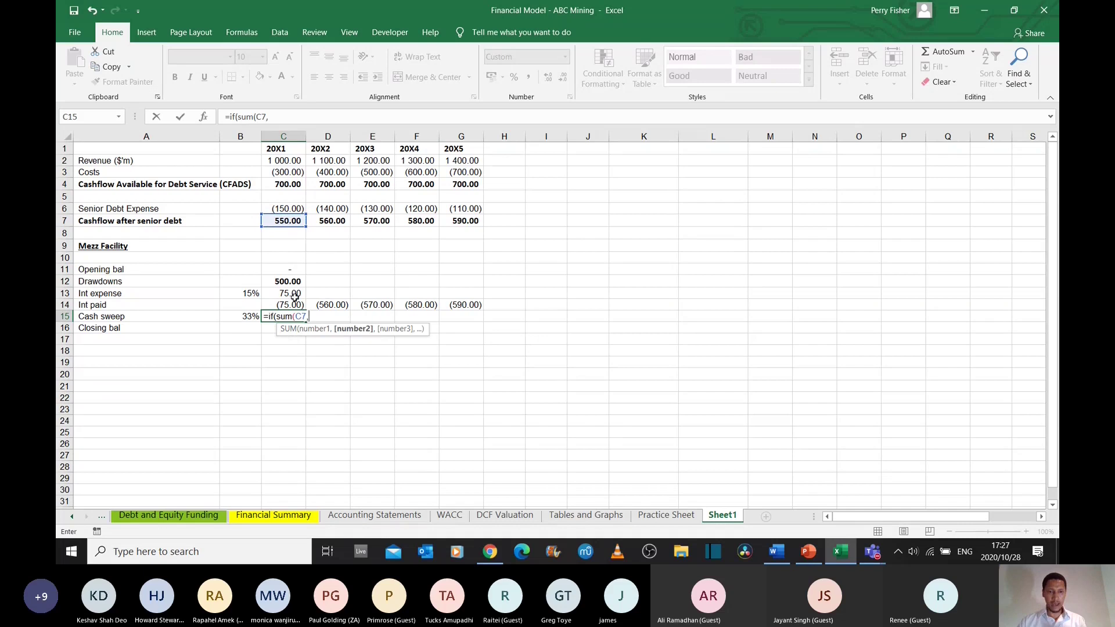
pyautogui.click(293, 303)
pyautogui.write(')')
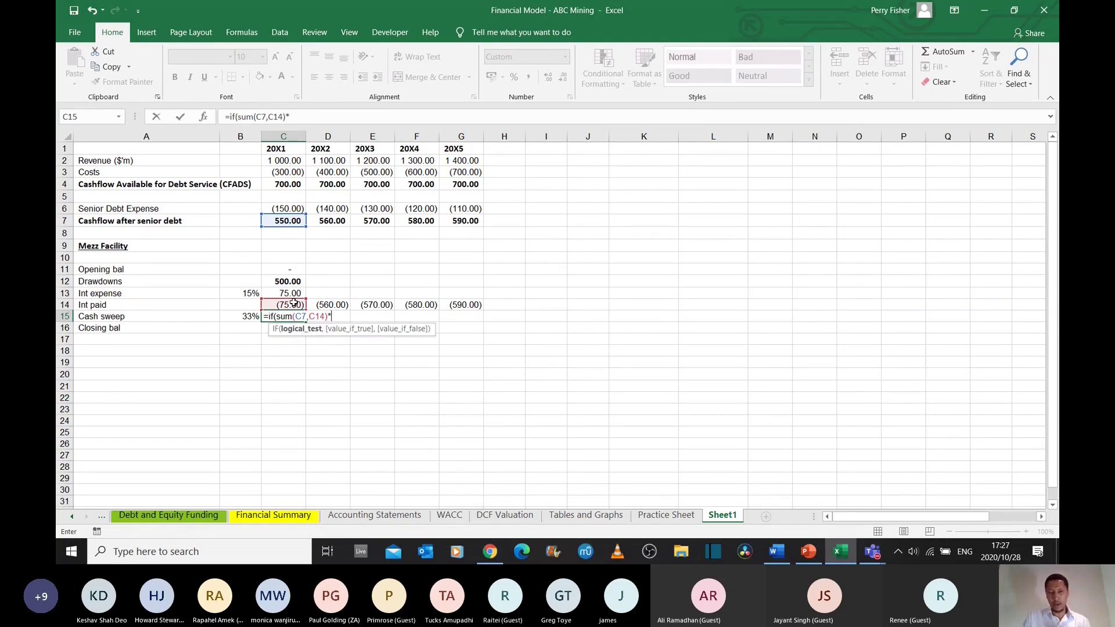
pyautogui.write('*')
pyautogui.click(244, 315)
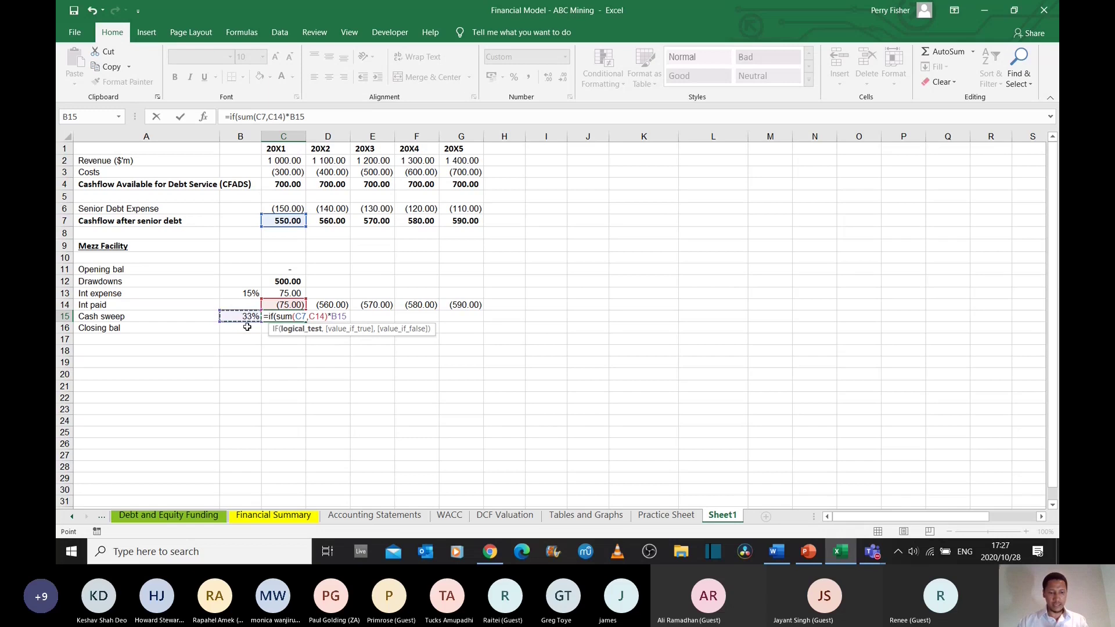
pyautogui.press('F4')
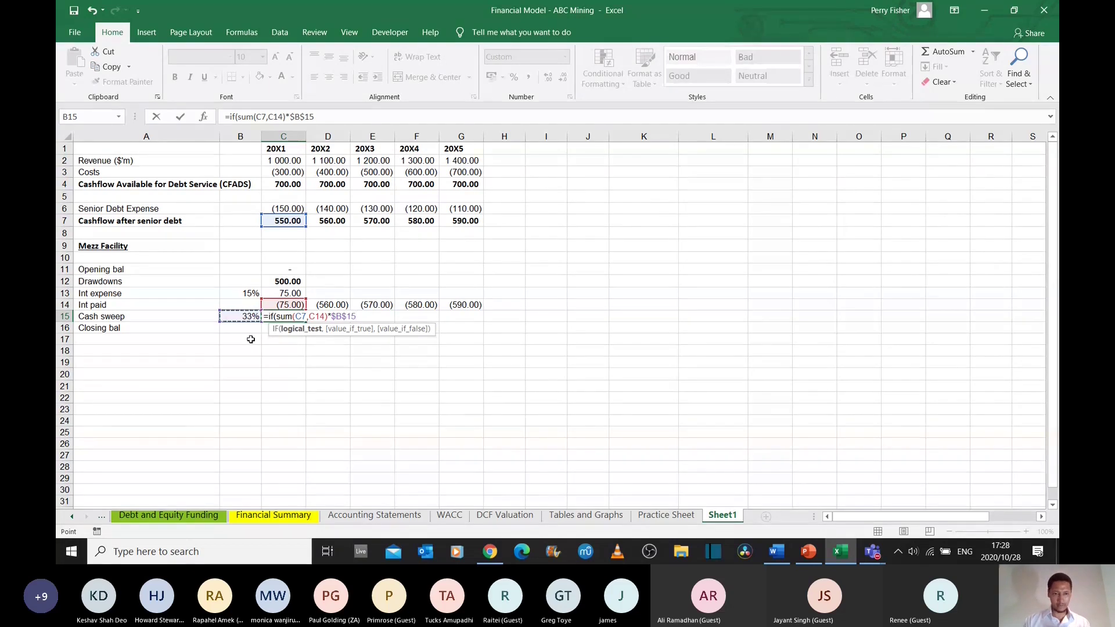
pyautogui.click(330, 315)
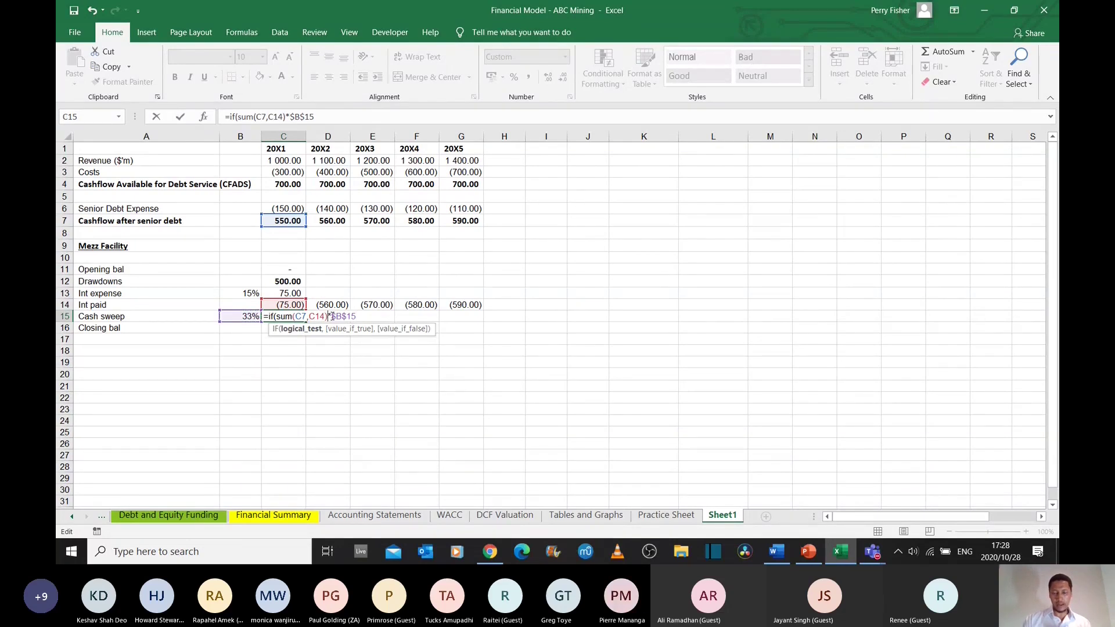
pyautogui.press('Delete')
pyautogui.press('Delete')
pyautogui.press('Delete')
pyautogui.press('Delete')
pyautogui.press('Delete')
pyautogui.press('Delete')
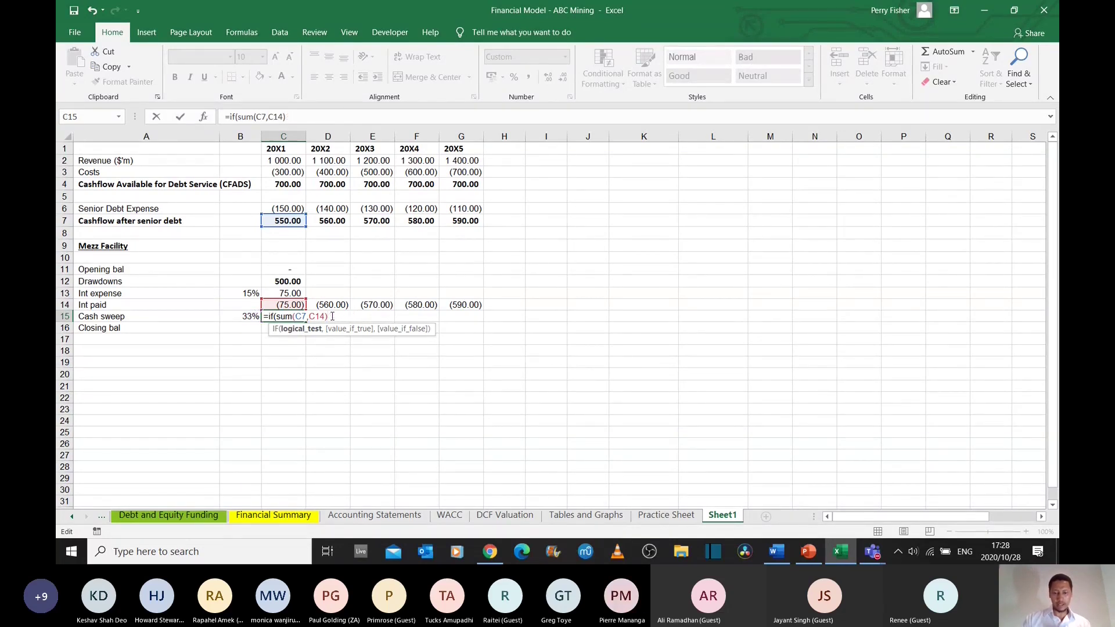
# - Complete it as =IF(SUM(C7,C14)>0,SUM(C7,C14)*$B$15)
pyautogui.write('>0')
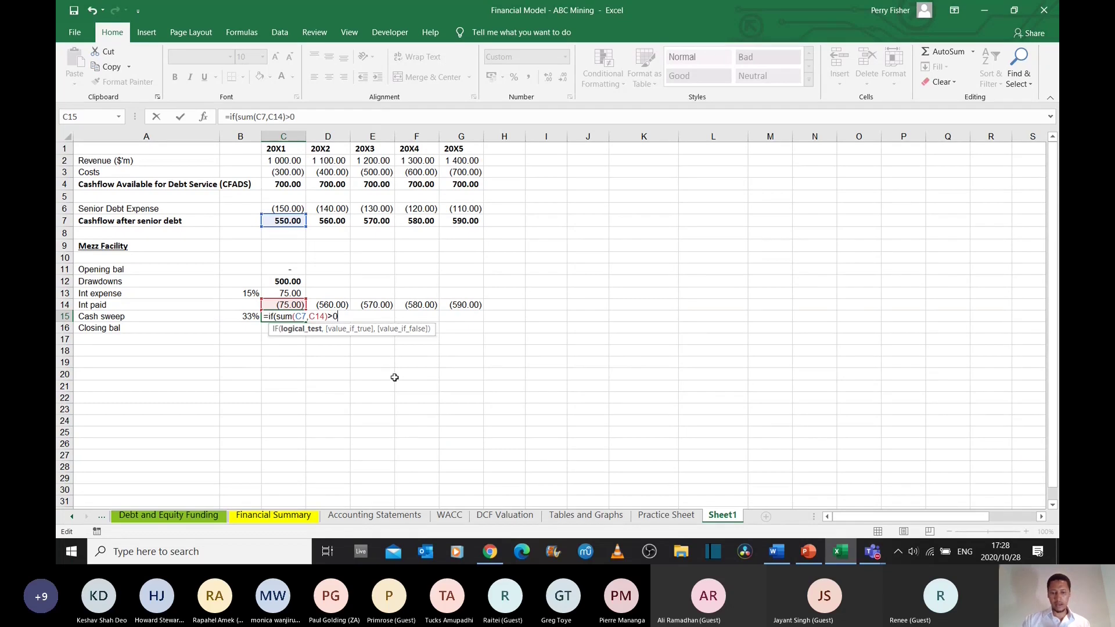
pyautogui.write(',sum(')
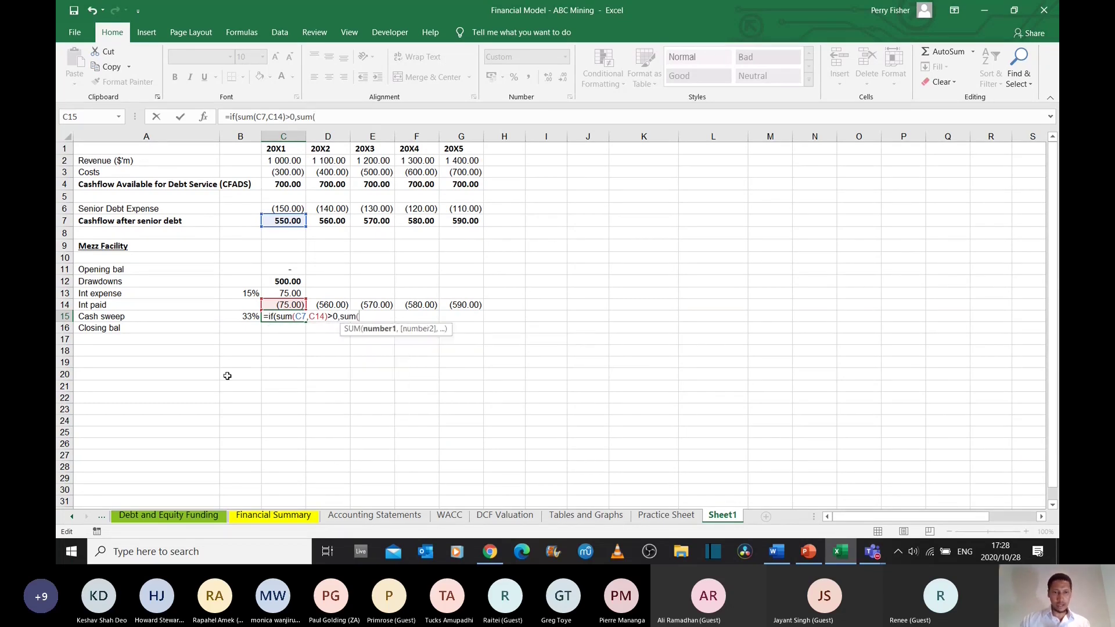
pyautogui.click(289, 221)
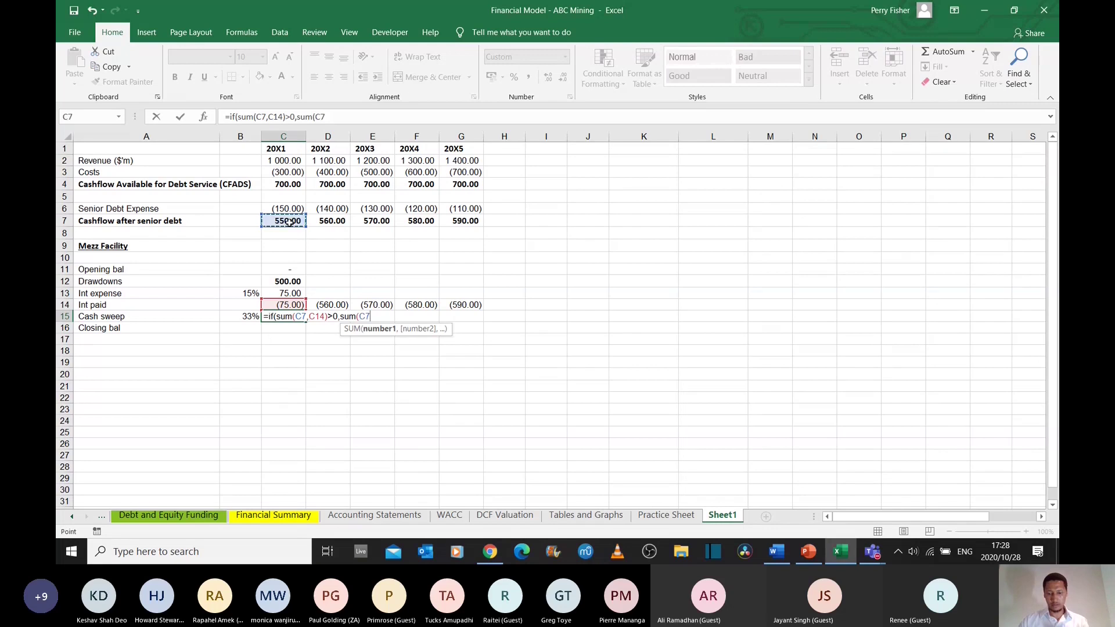
pyautogui.write(',')
pyautogui.click(293, 305)
pyautogui.write(')')
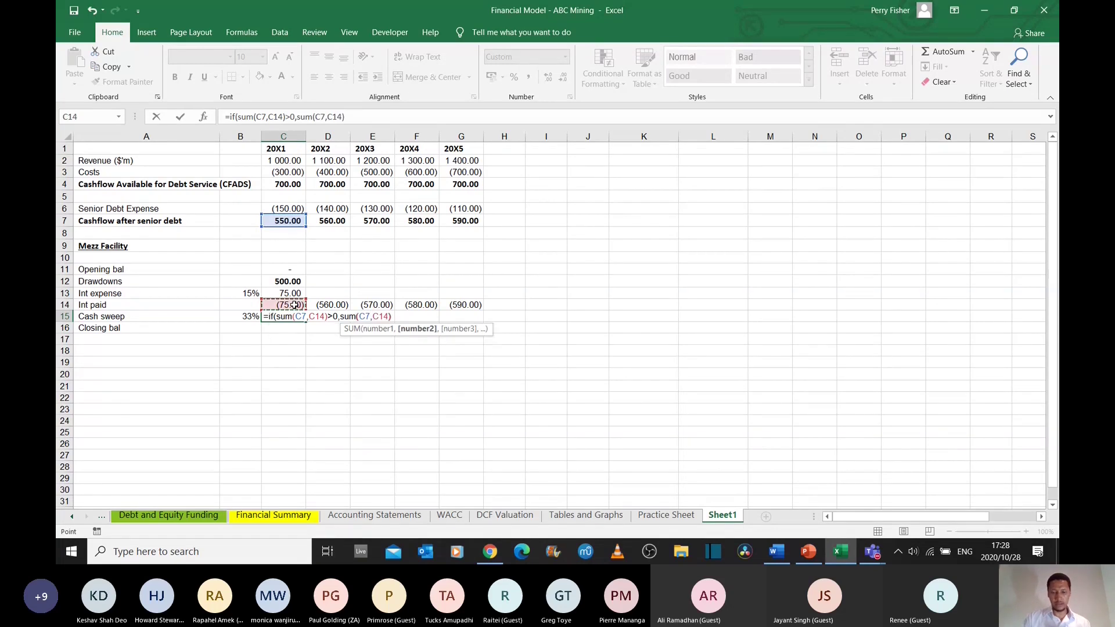
pyautogui.write('*')
pyautogui.click(251, 316)
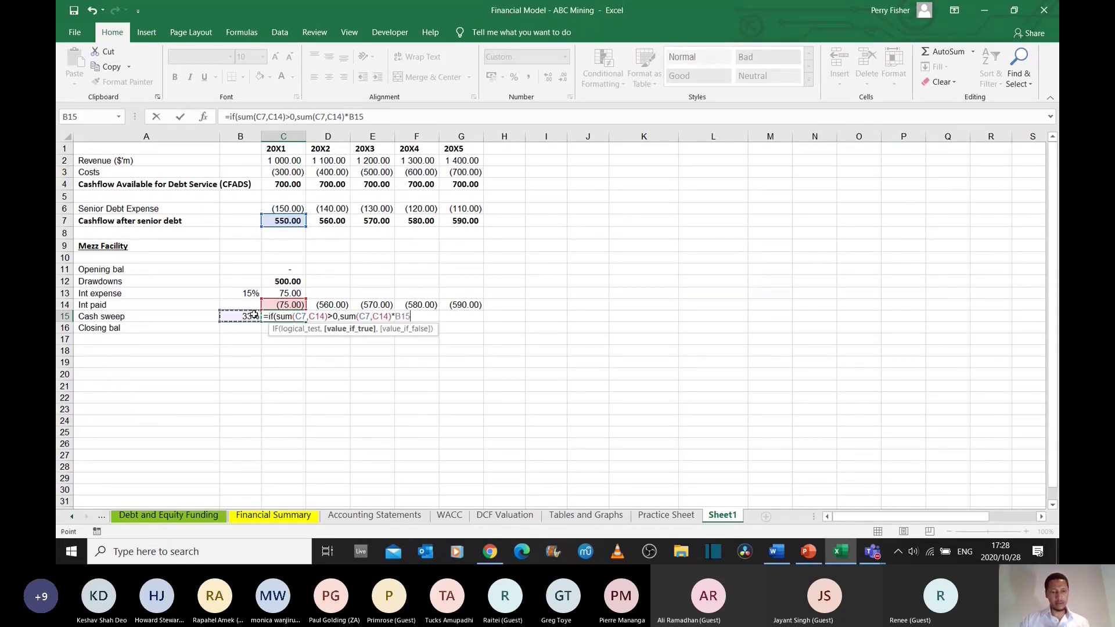
pyautogui.press('F4')
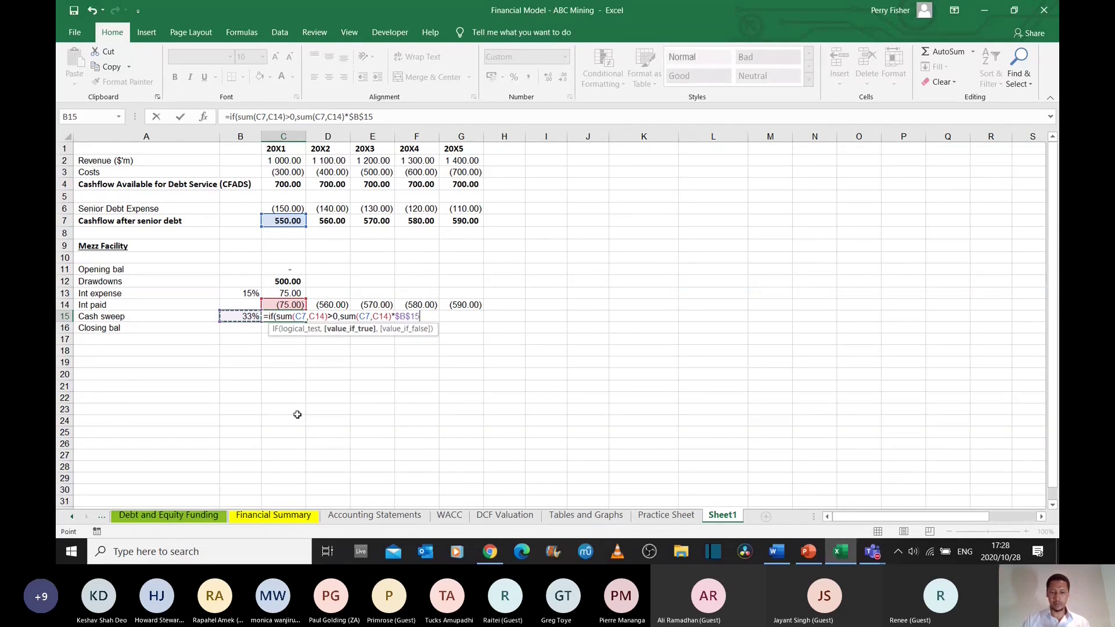
pyautogui.write(')')
pyautogui.press('Return')
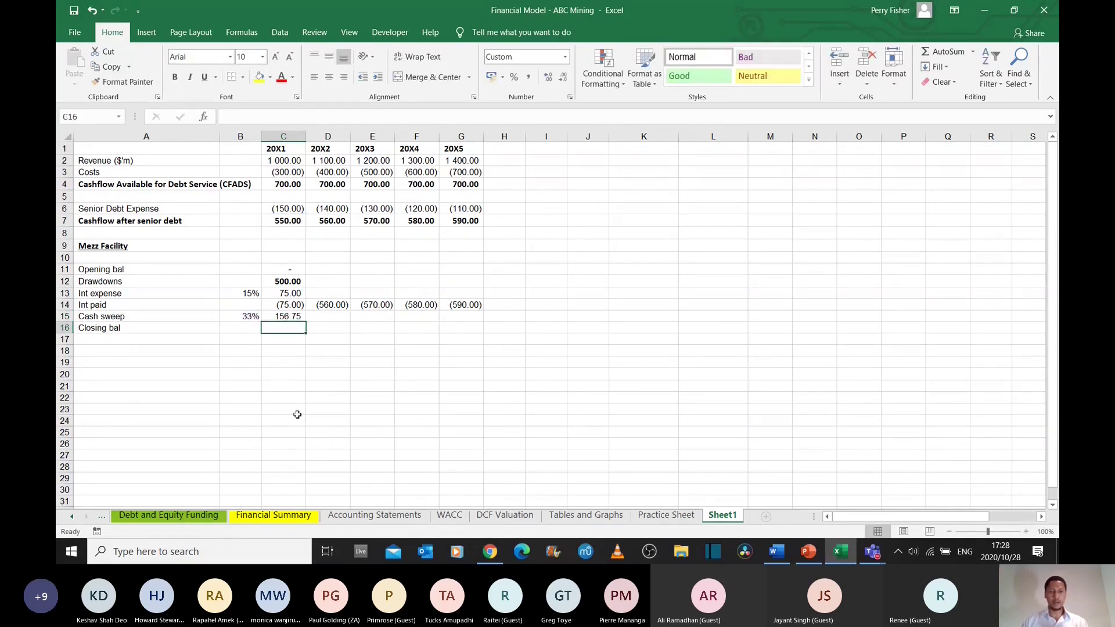
# - Negate the cash sweep formula so C15 shows (156.75)
pyautogui.press('Up')
pyautogui.press('F2')
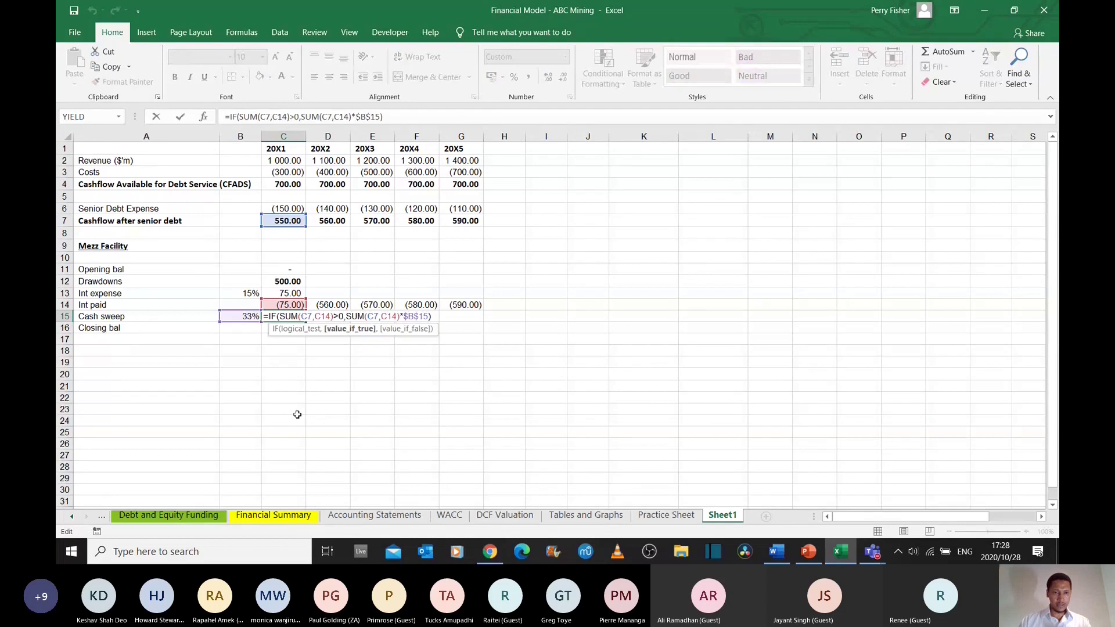
pyautogui.click(231, 117)
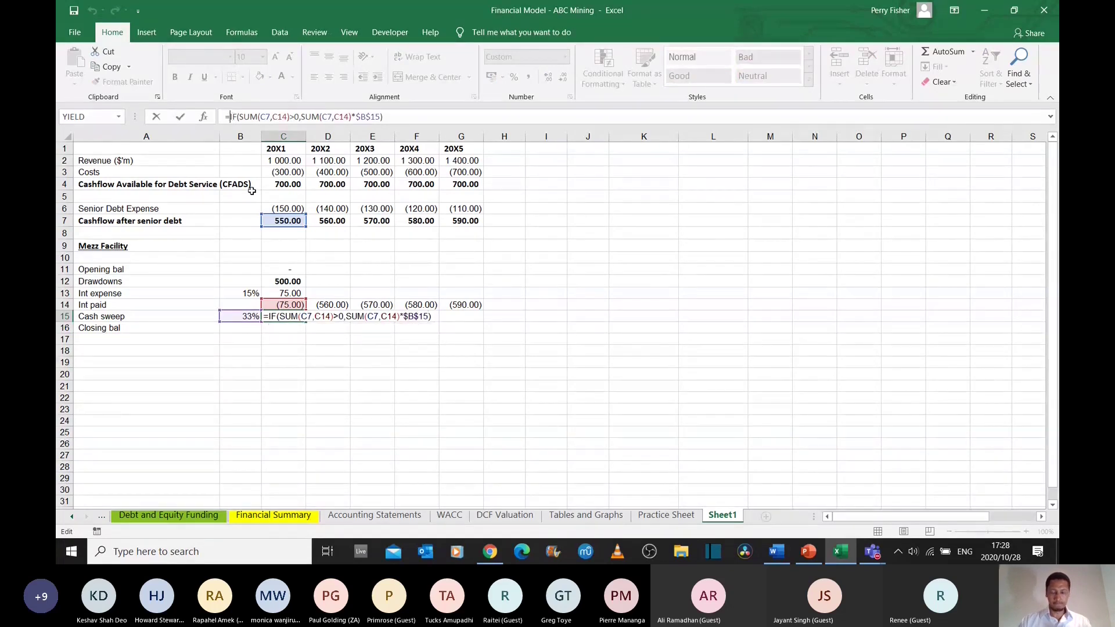
pyautogui.write('-')
pyautogui.press('Return')
pyautogui.press('Up')
pyautogui.press('F2')
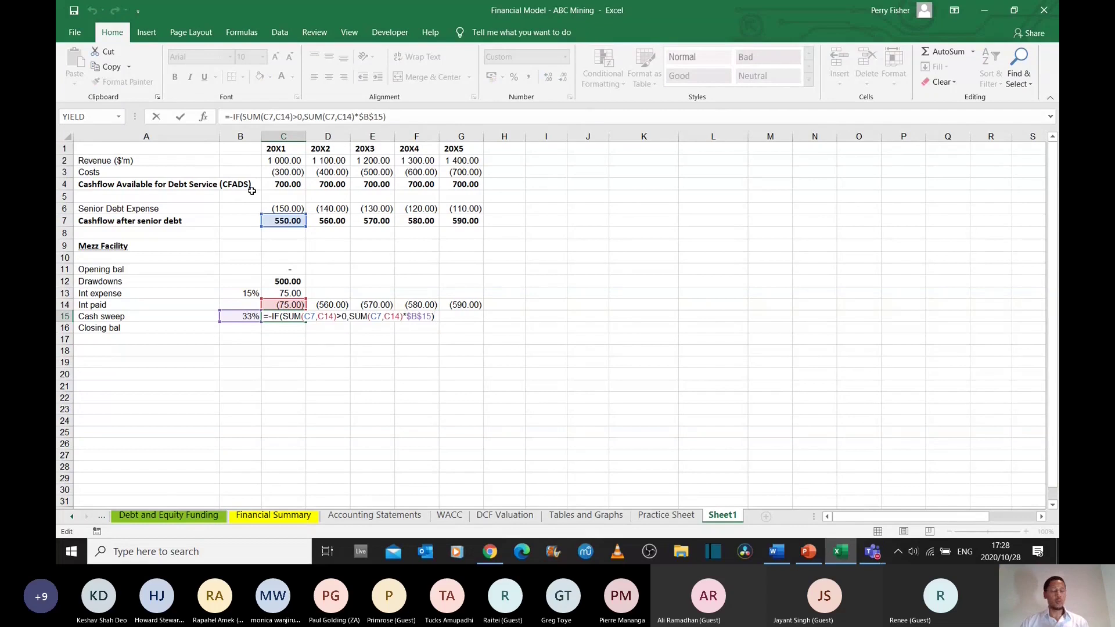
pyautogui.press('Escape')
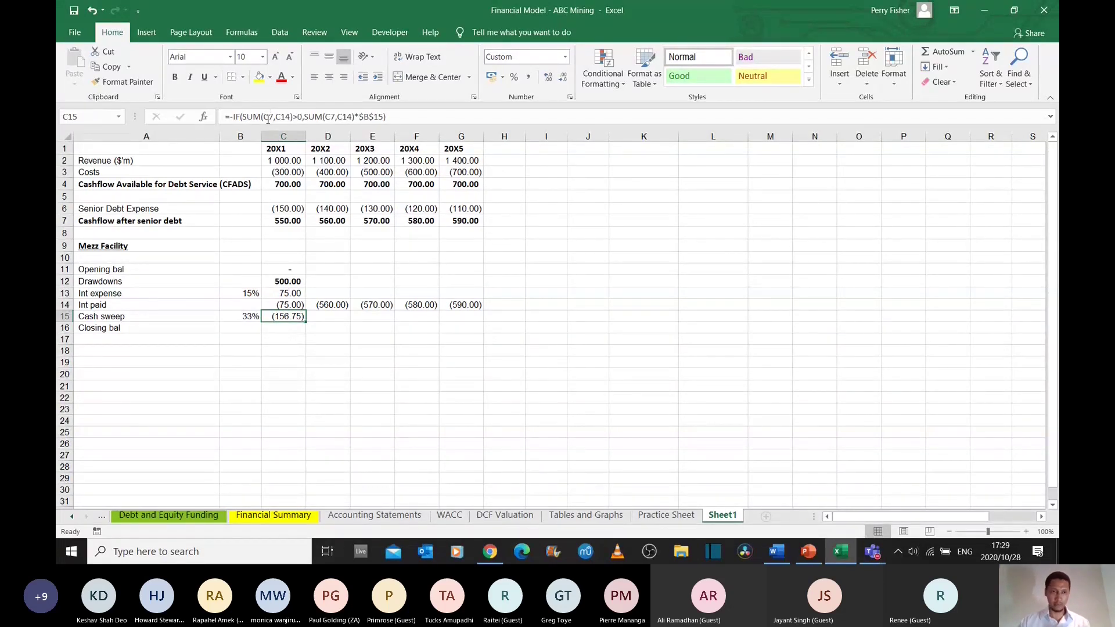
# - Build the C15 inner test: IF SUM(C11:C14) exceeds SUM(C7,C14)*$B$15
pyautogui.click(305, 116)
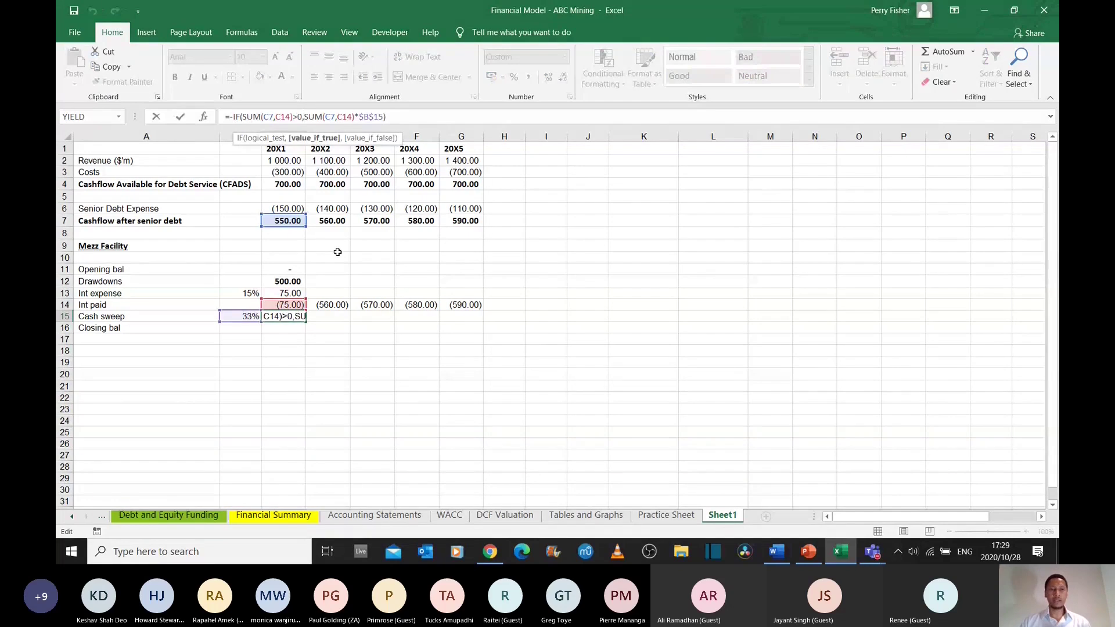
pyautogui.write('if(')
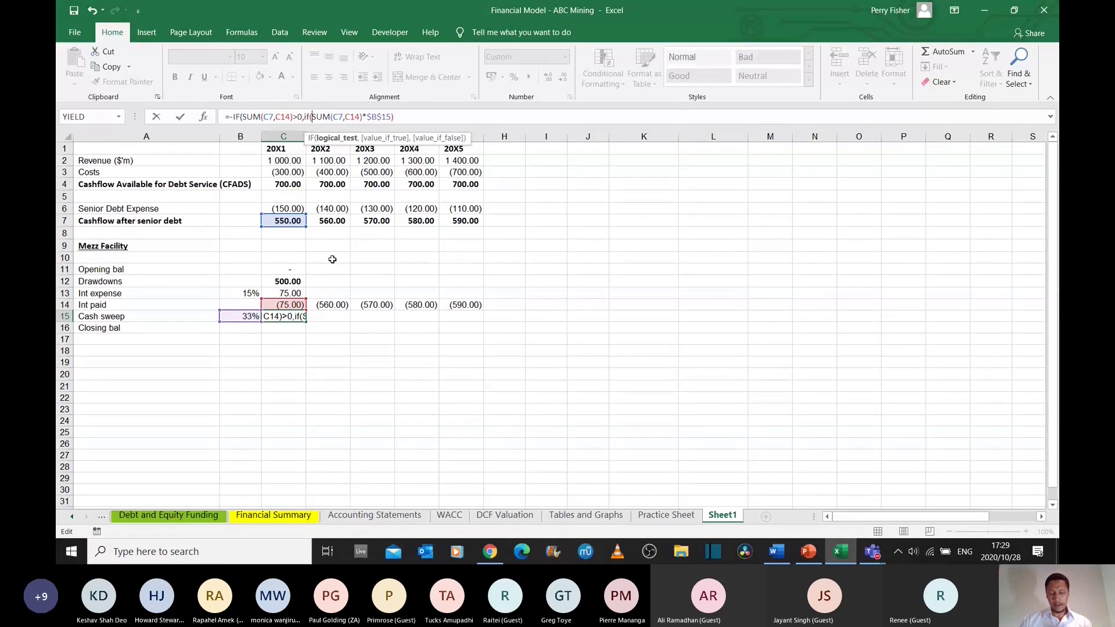
pyautogui.write('sum(')
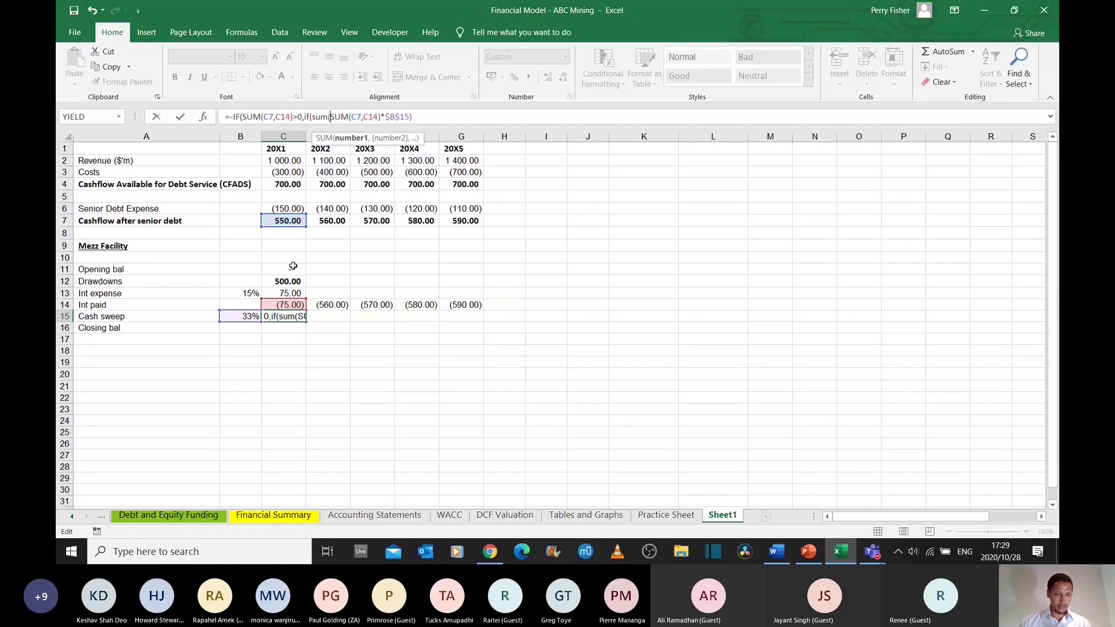
pyautogui.click(293, 270)
pyautogui.moveTo(294, 270); pyautogui.dragTo(293, 303)
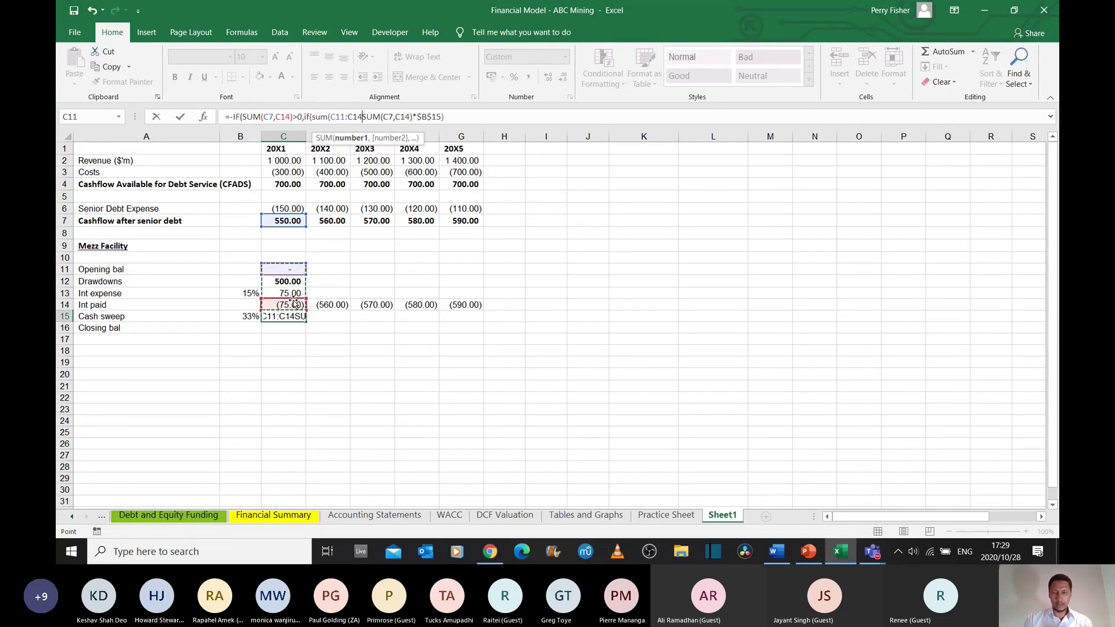
pyautogui.write(')')
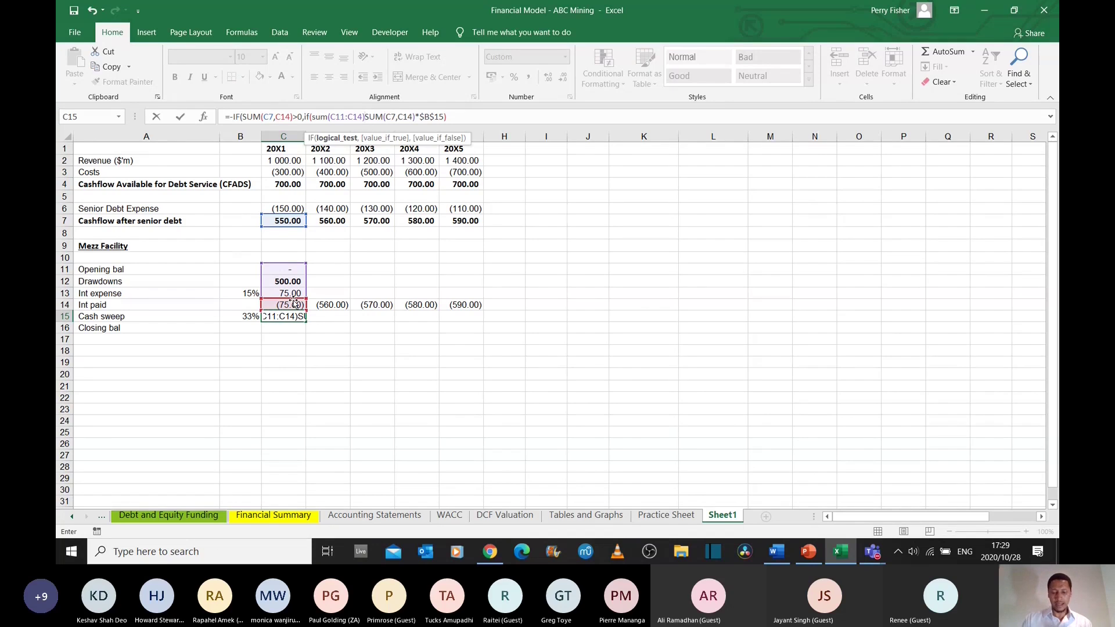
pyautogui.write('>')
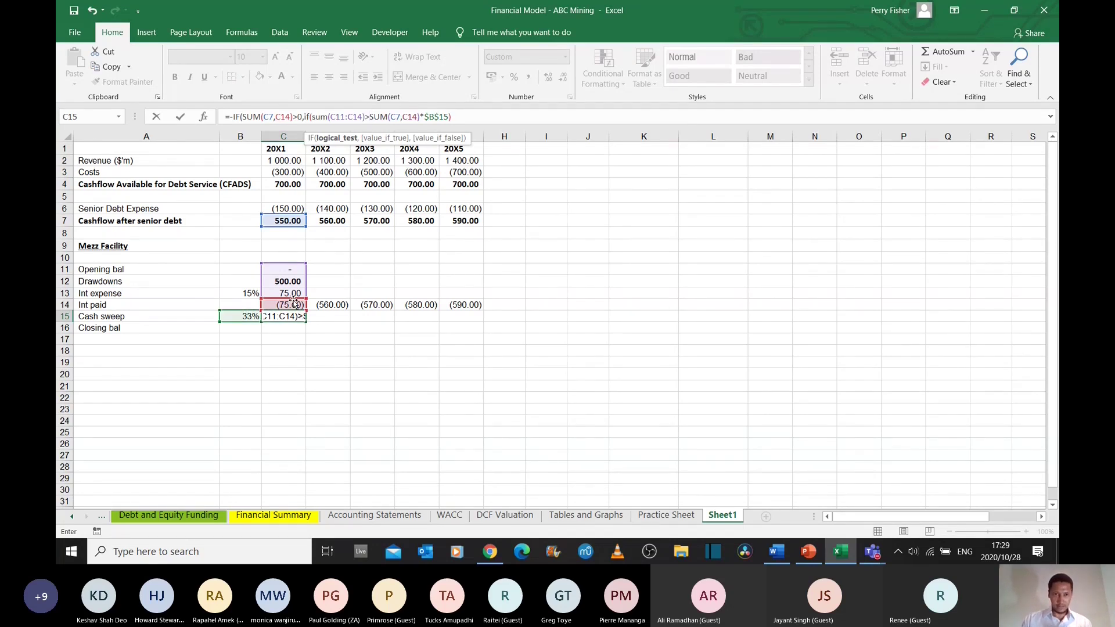
pyautogui.write('sum(')
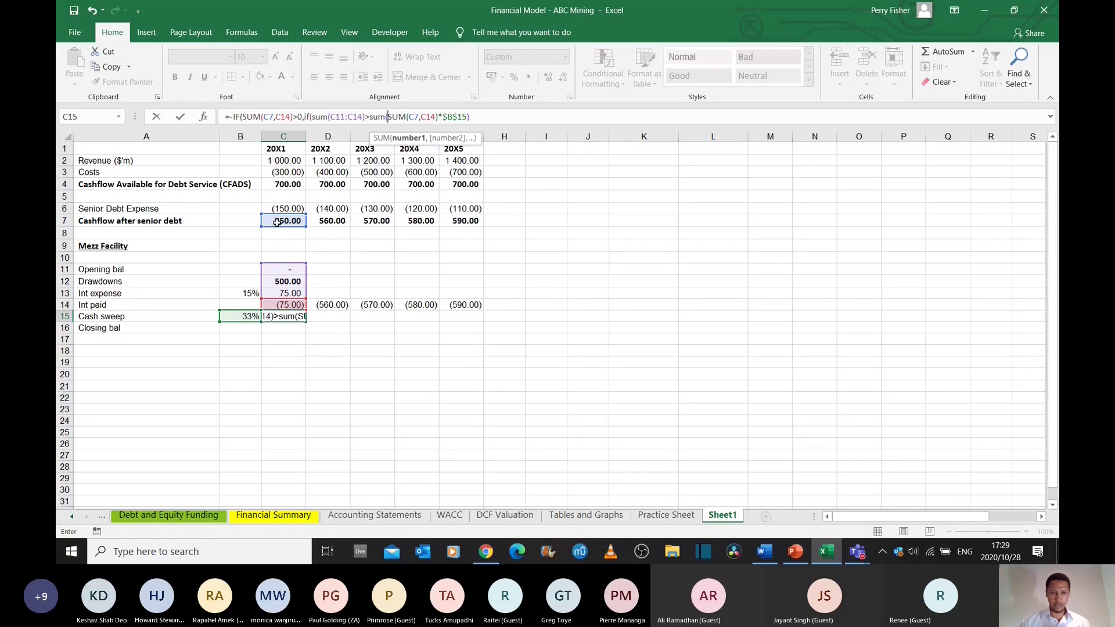
pyautogui.click(277, 223)
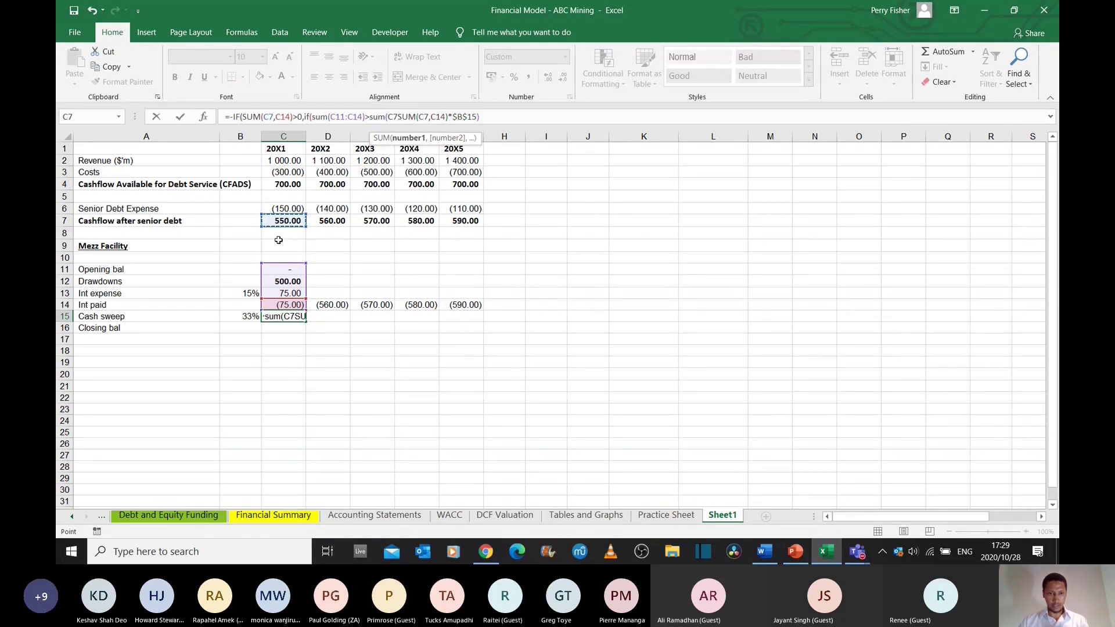
pyautogui.write(',')
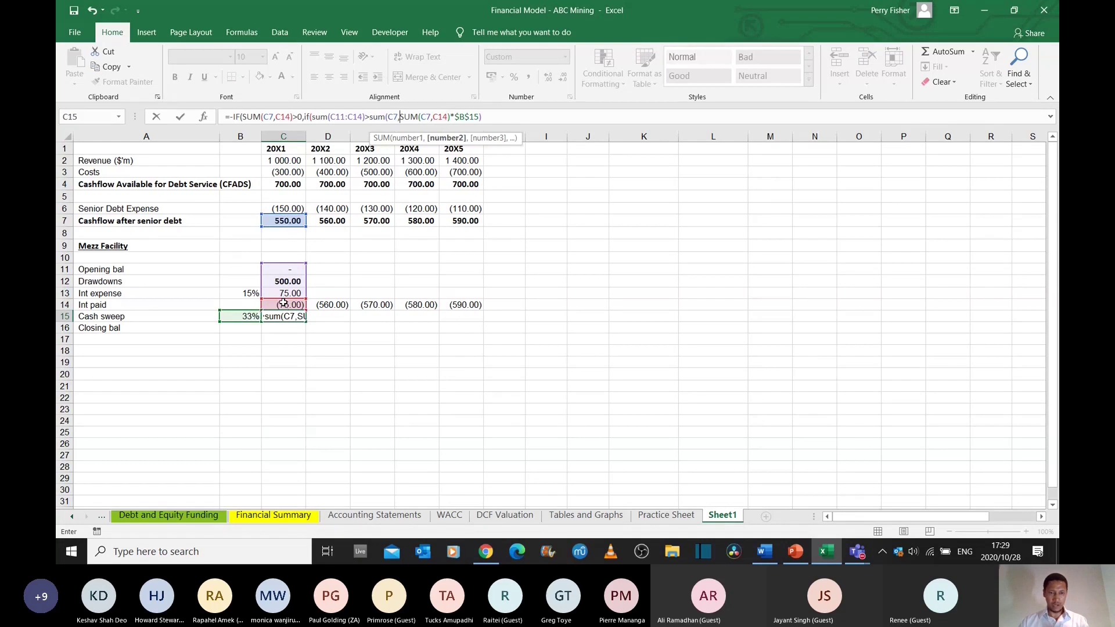
pyautogui.click(283, 303)
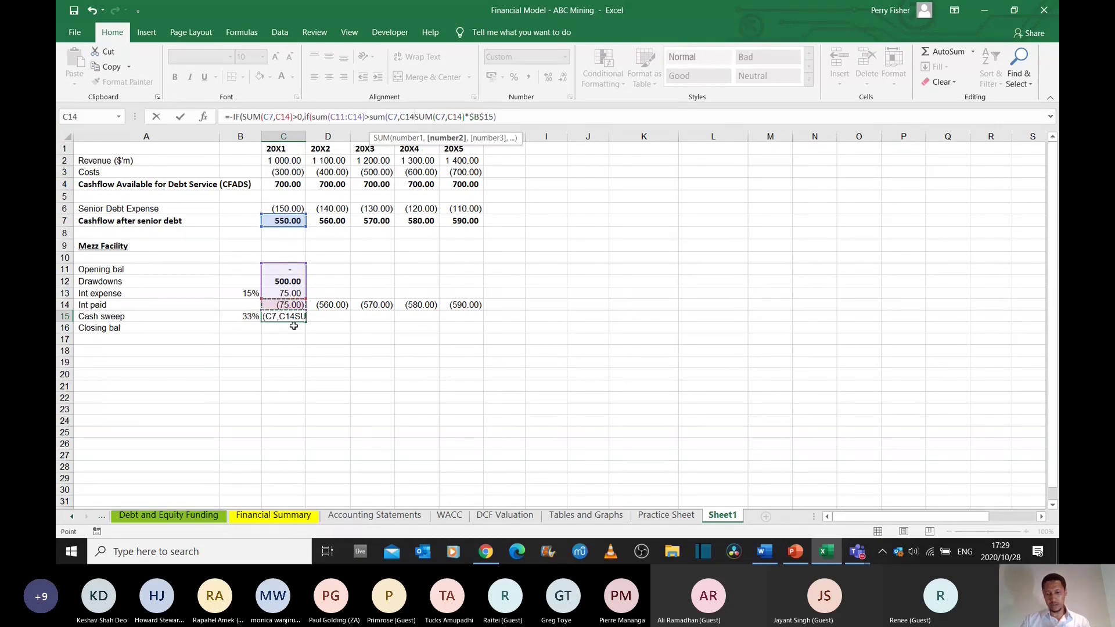
pyautogui.write(')*')
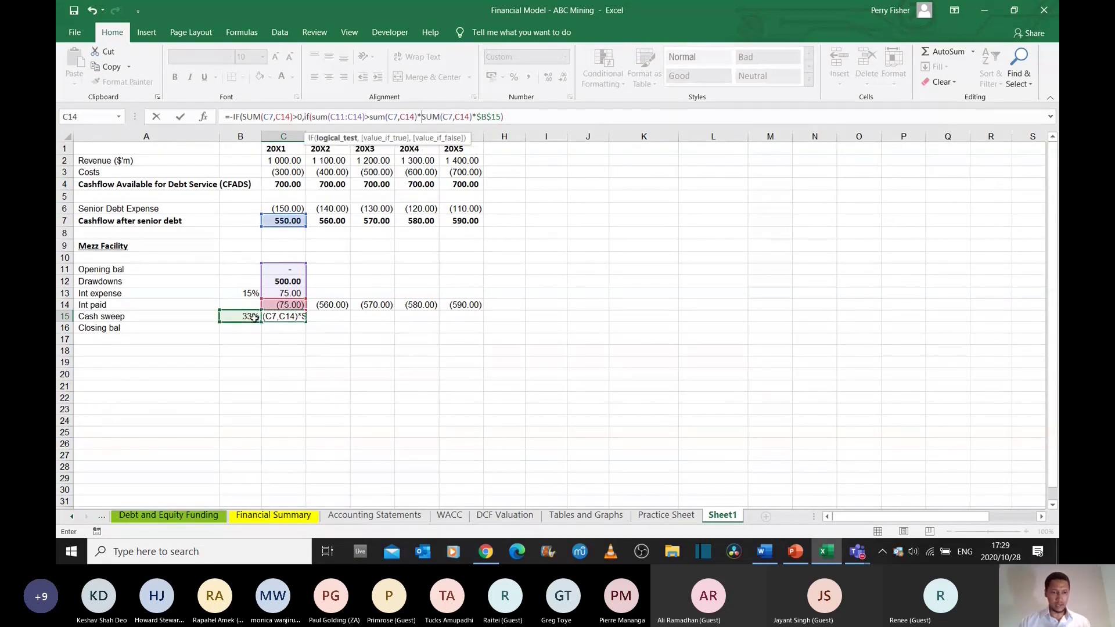
pyautogui.click(254, 317)
pyautogui.press('F4')
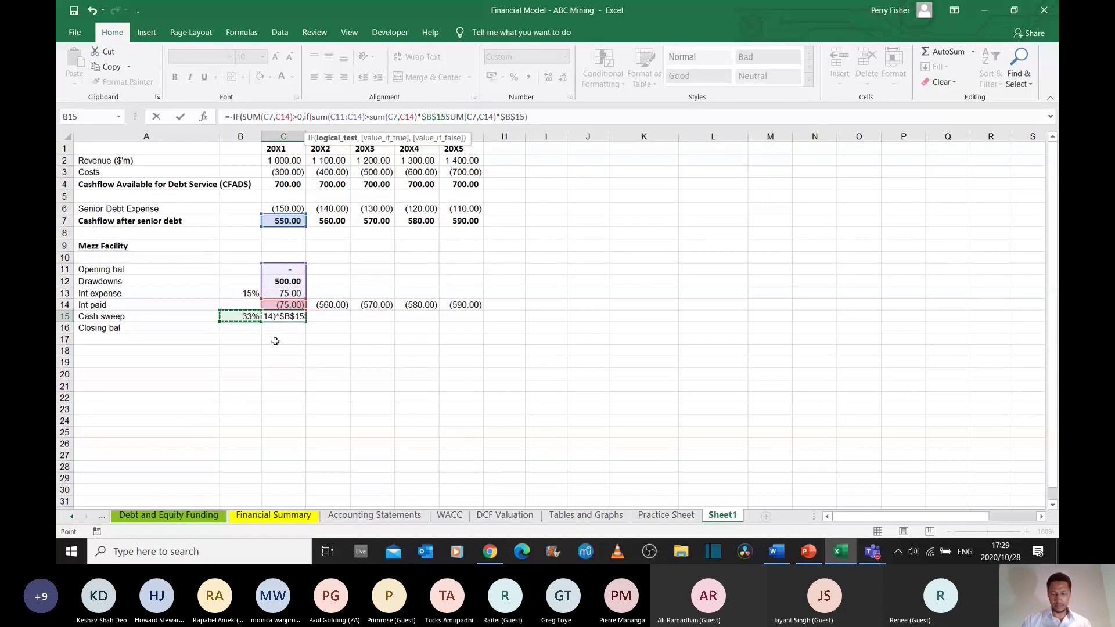
pyautogui.write(',')
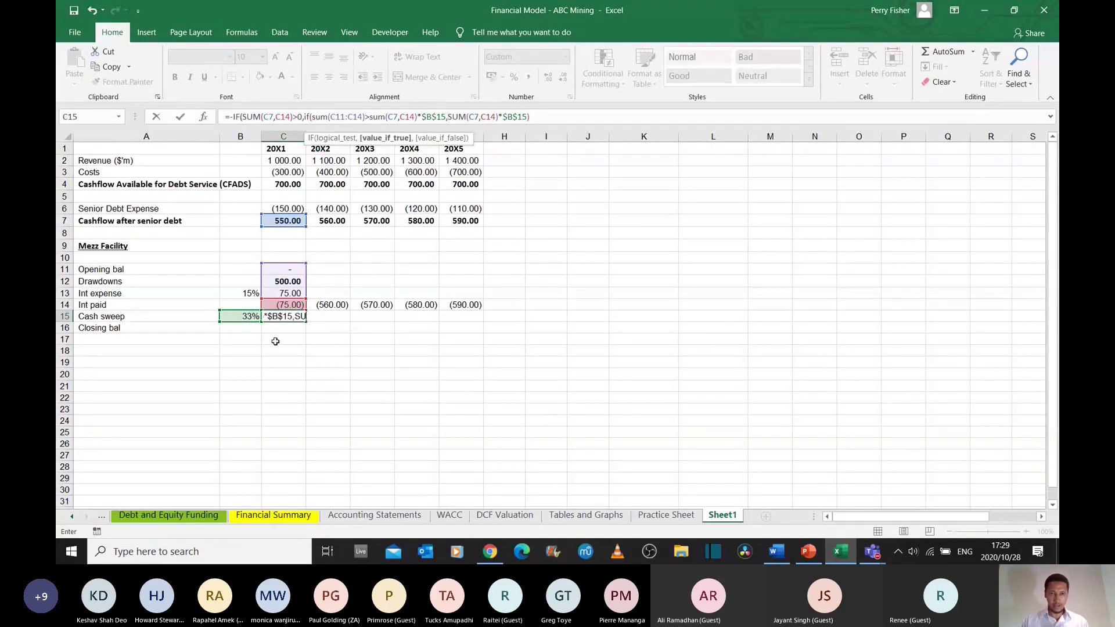
# - Finish the C15 formula with SUM(C11:C14) as the fallback, giving (156.75)
pyautogui.click(526, 117)
pyautogui.write(')')
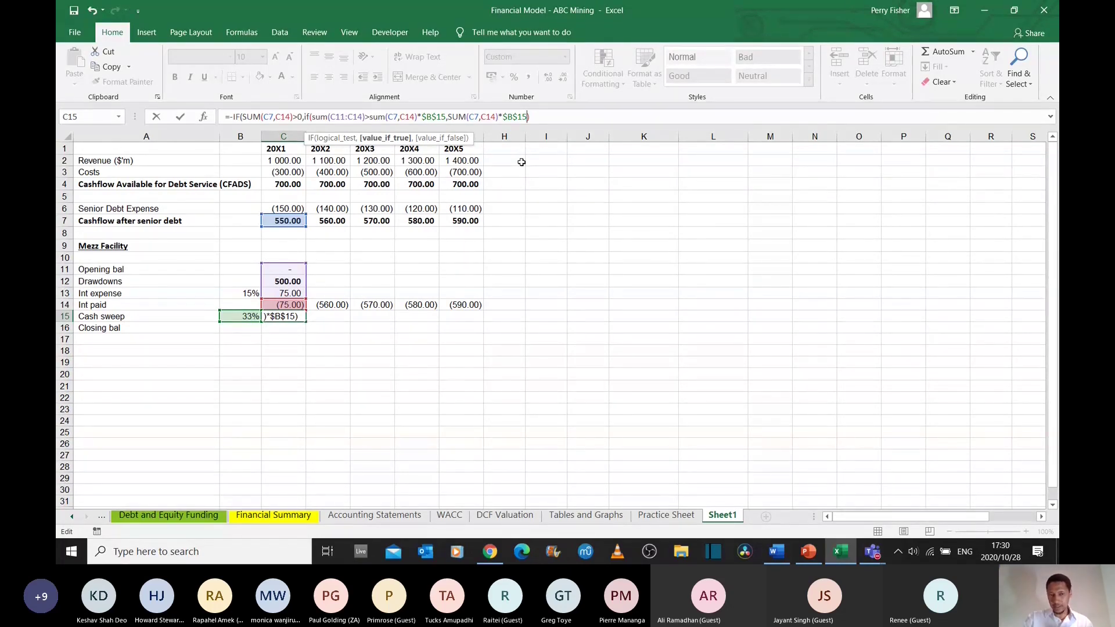
pyautogui.write(',')
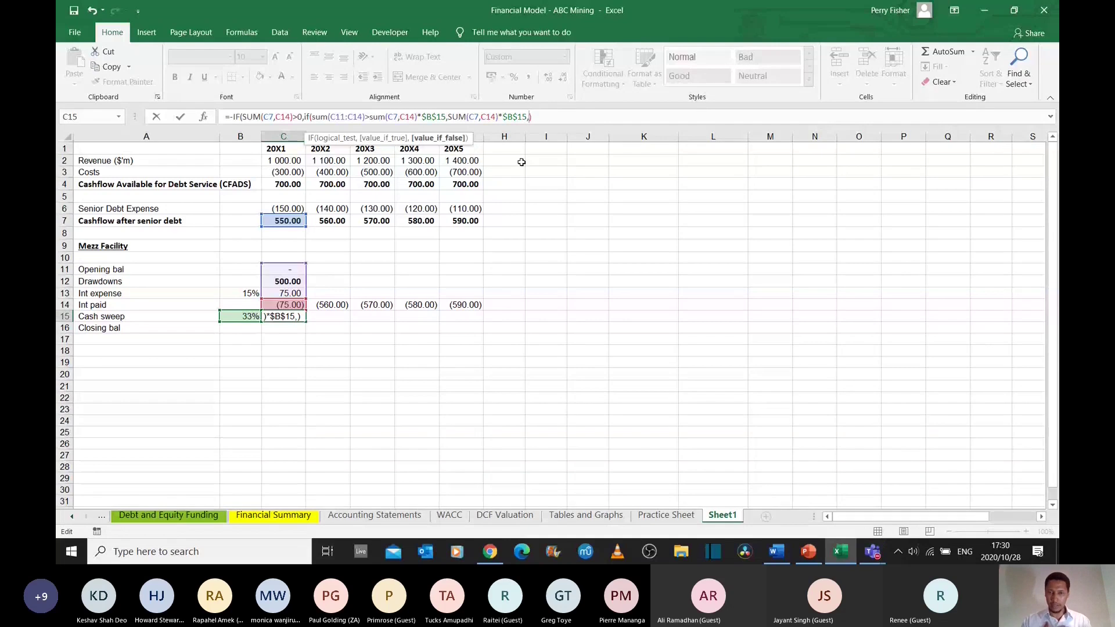
pyautogui.write('sum(')
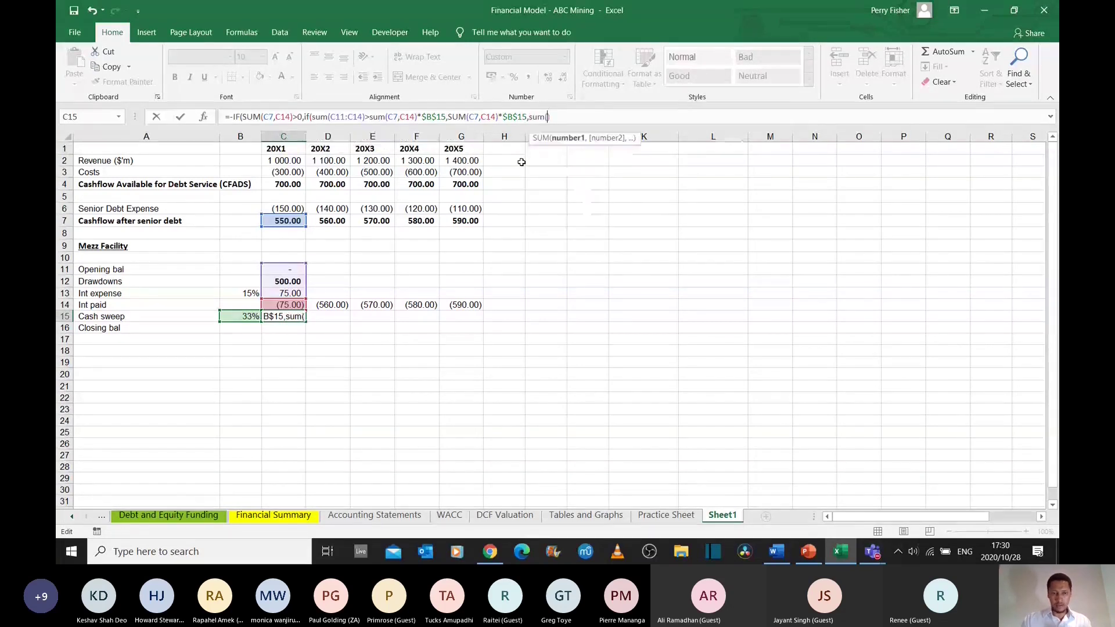
pyautogui.moveTo(287, 269); pyautogui.dragTo(291, 300)
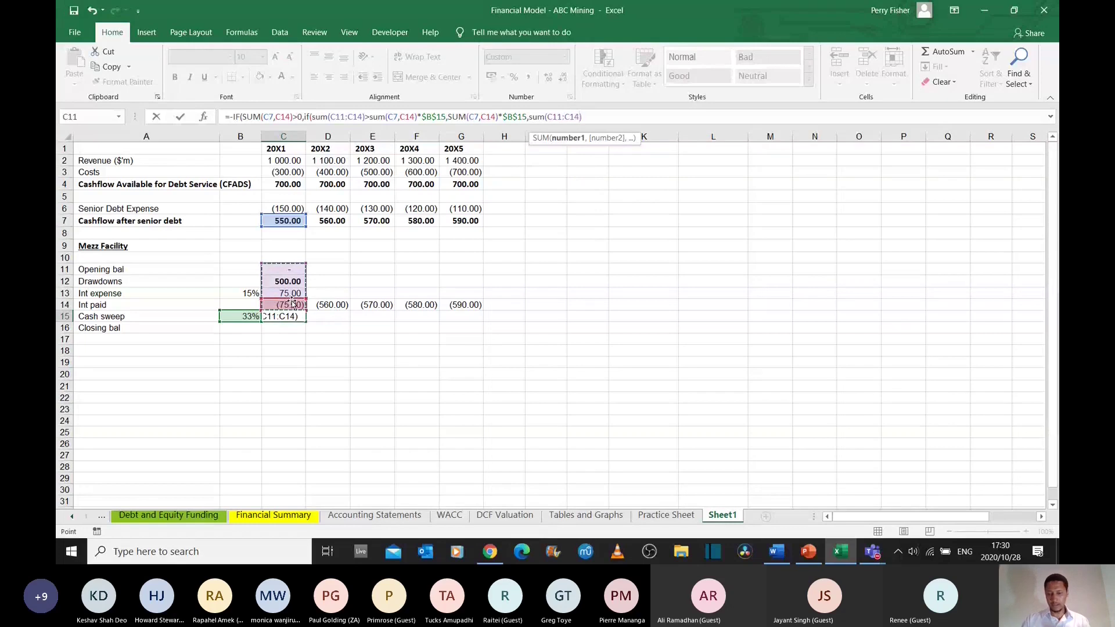
pyautogui.write(')')
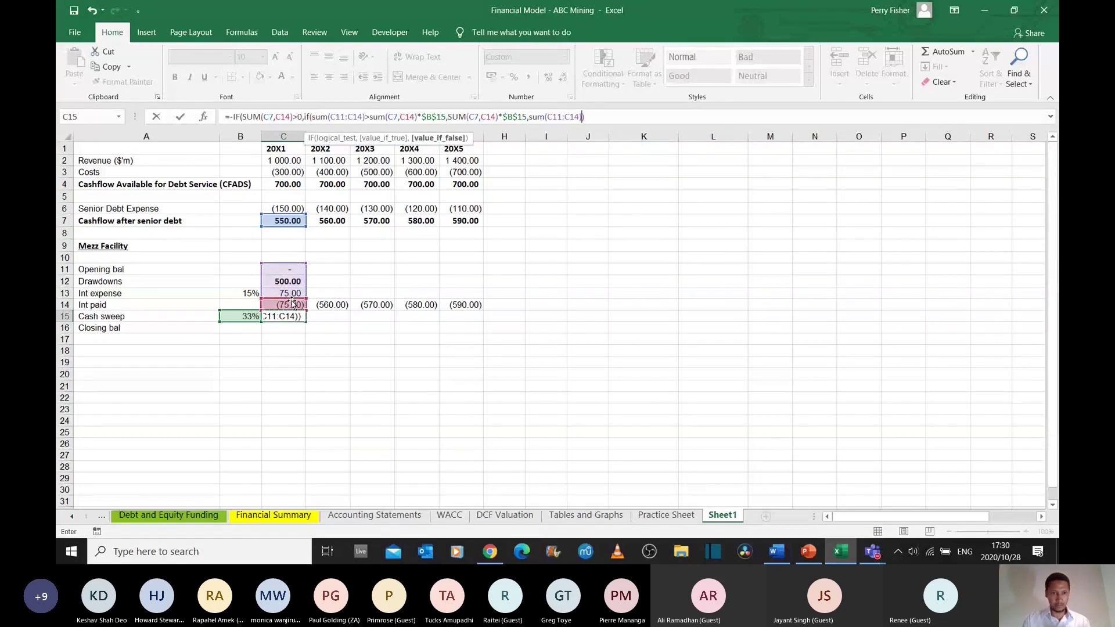
pyautogui.write(')')
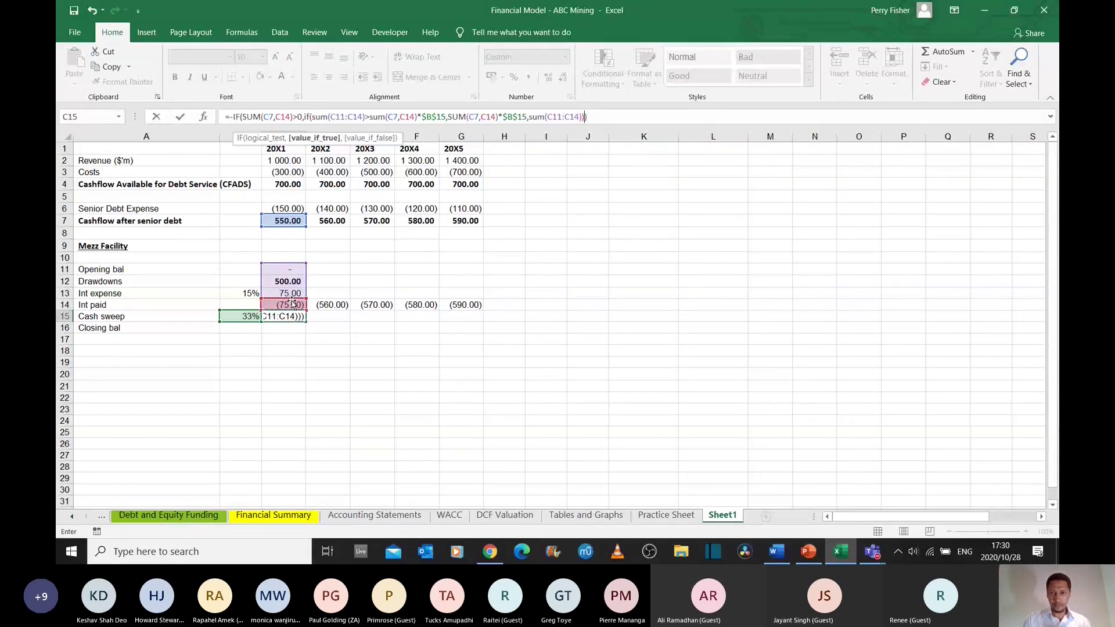
pyautogui.hotkey('ctrl', 'Return')
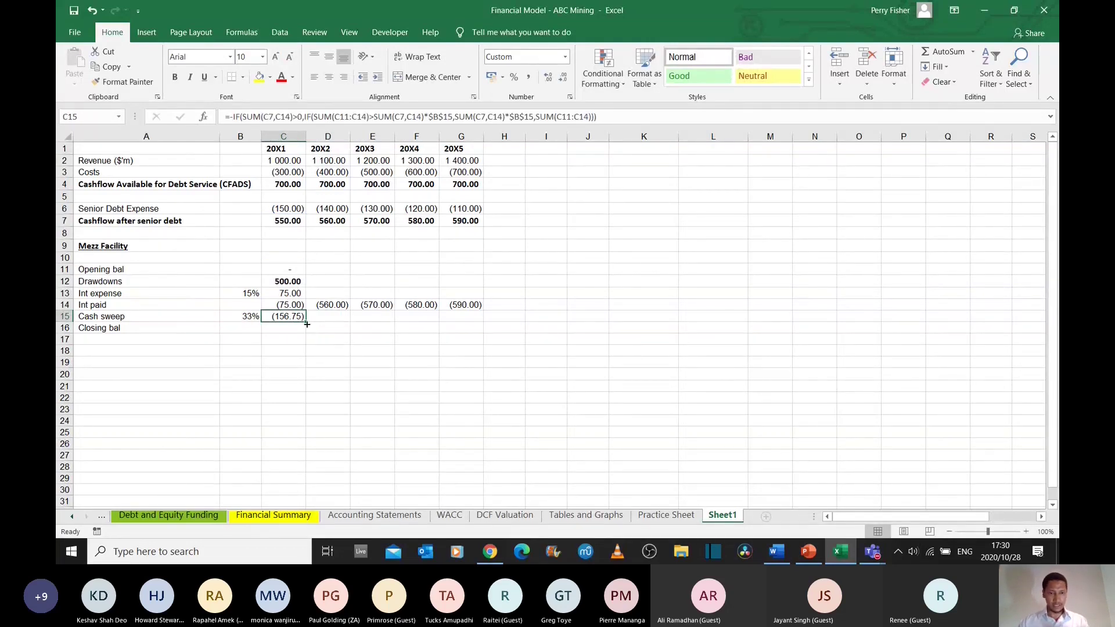
# - Fill the cash sweep to 20X5 and set C16 closing balance to =SUM(C11:C15)
pyautogui.moveTo(306, 324); pyautogui.dragTo(485, 322)
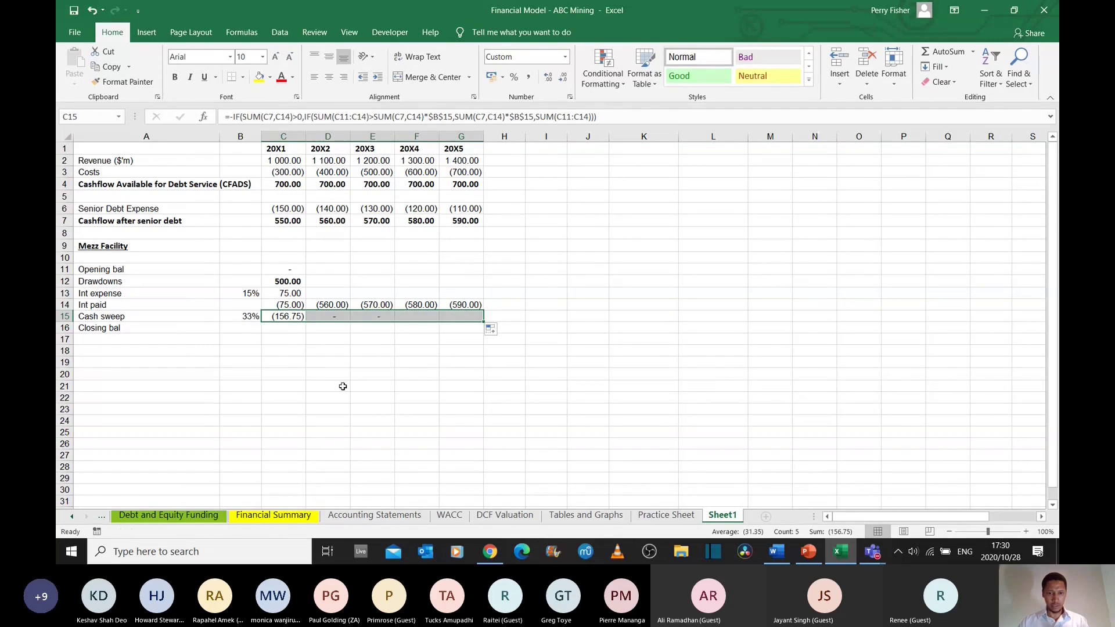
pyautogui.click(283, 332)
pyautogui.write('=sum(')
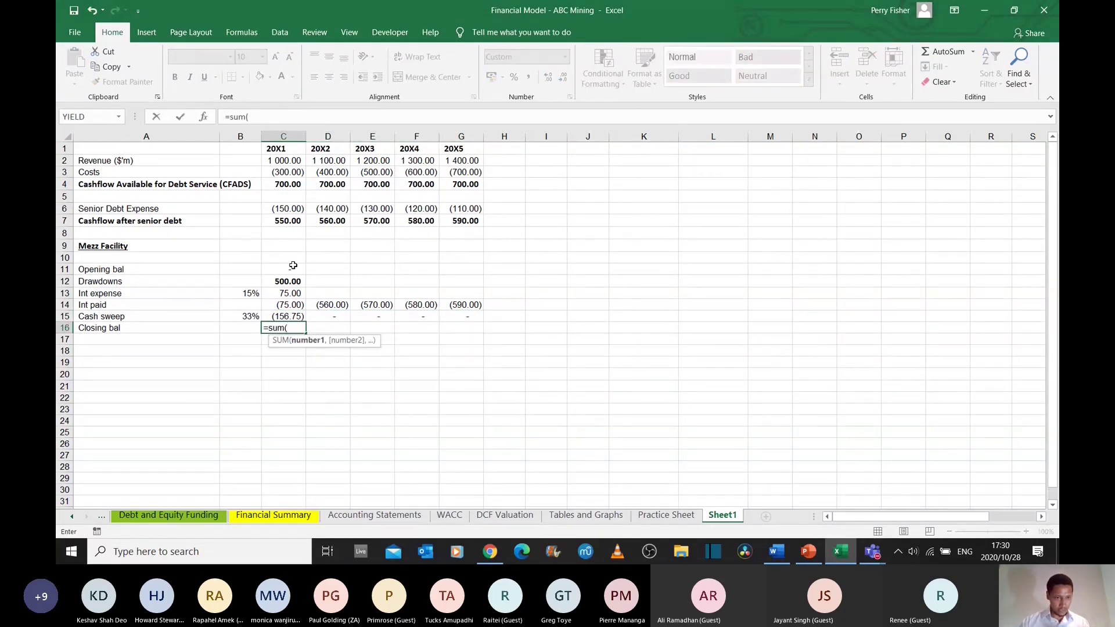
pyautogui.moveTo(290, 268); pyautogui.dragTo(296, 315)
pyautogui.press('Return')
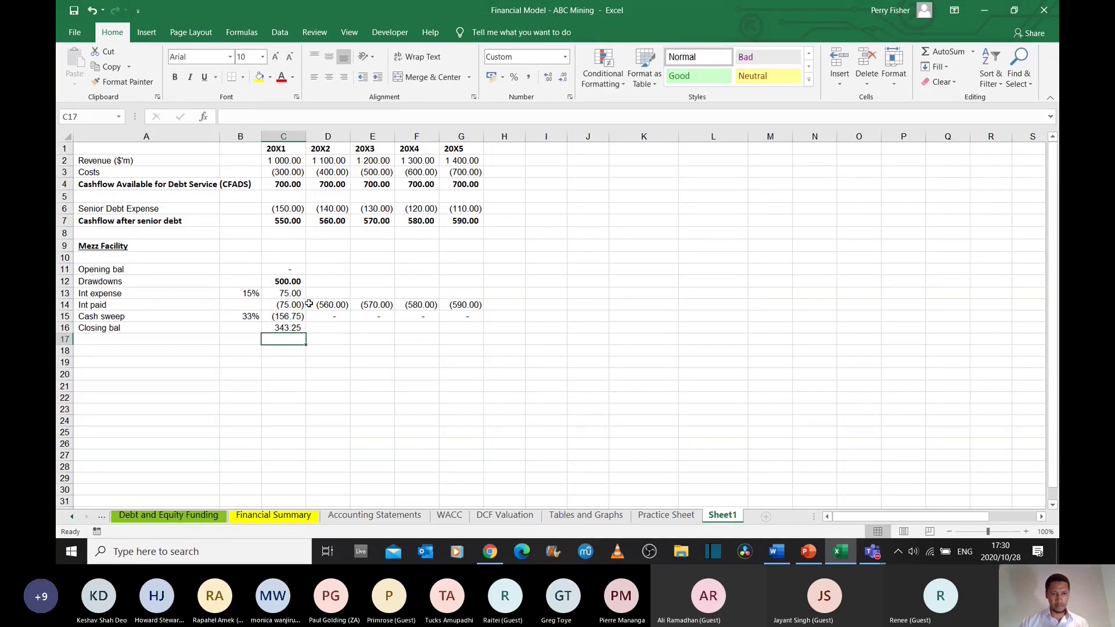
# - Link the D11 opening balance to C16 and fill it across to column G
pyautogui.click(330, 270)
pyautogui.write('=')
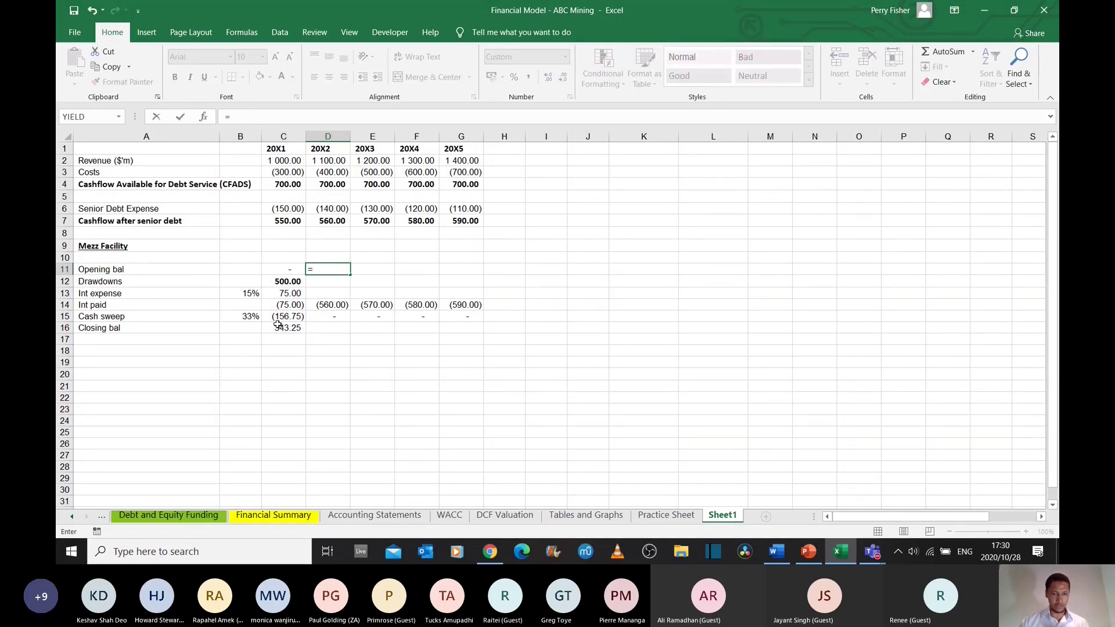
pyautogui.click(281, 327)
pyautogui.press('Return')
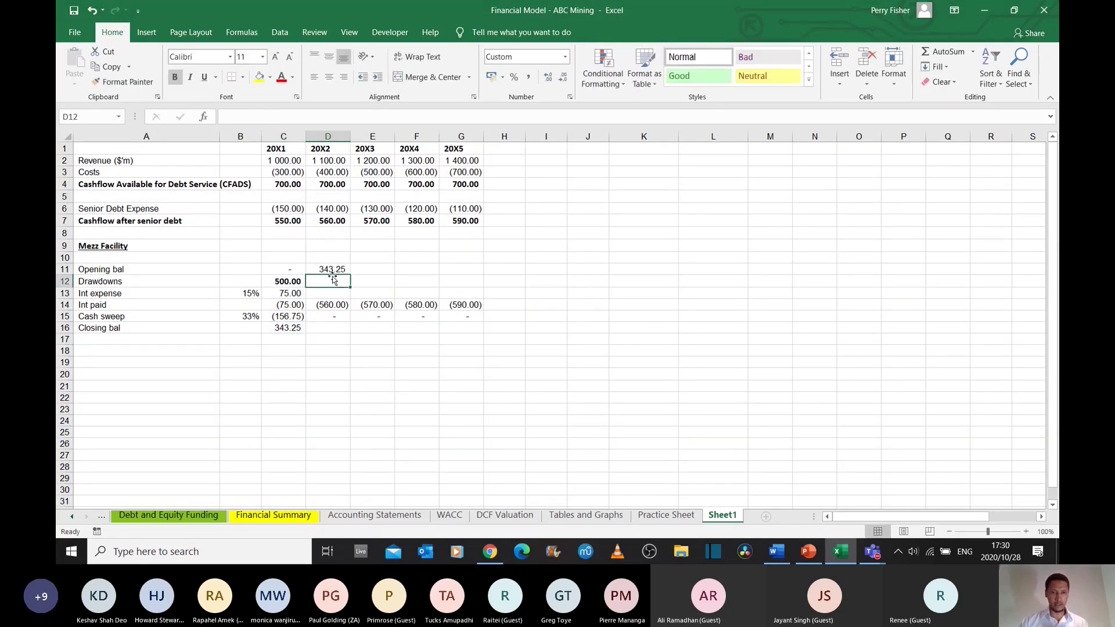
pyautogui.click(343, 269)
pyautogui.moveTo(350, 274); pyautogui.dragTo(480, 273)
# - Fill the closing balance and interest expense formulas across to 20X5
pyautogui.click(284, 327)
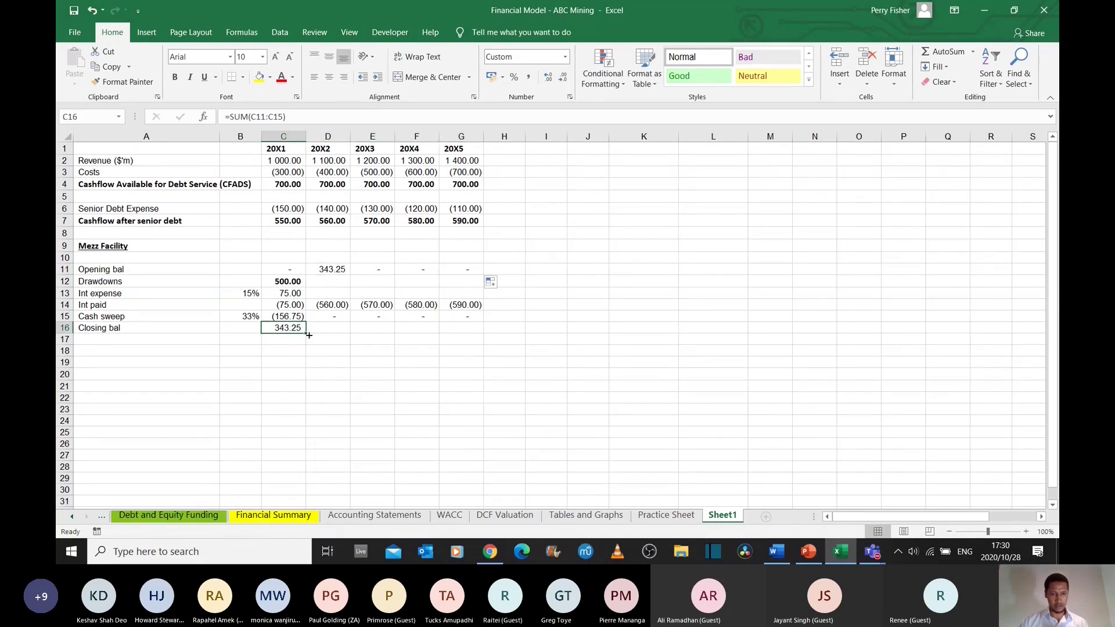
pyautogui.moveTo(306, 334); pyautogui.dragTo(480, 328)
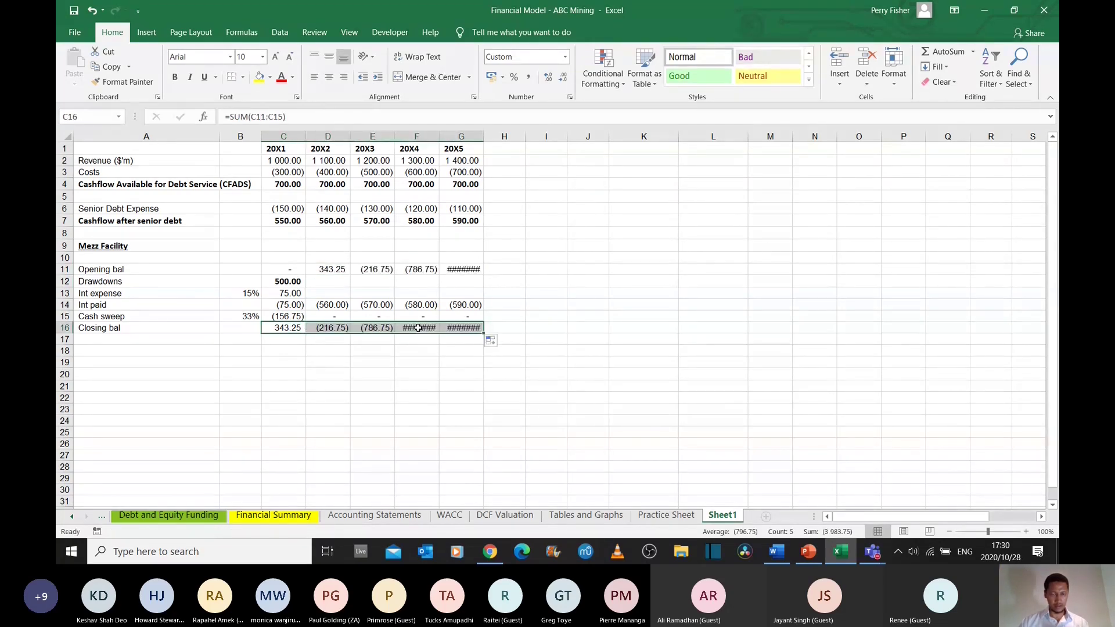
pyautogui.click(291, 293)
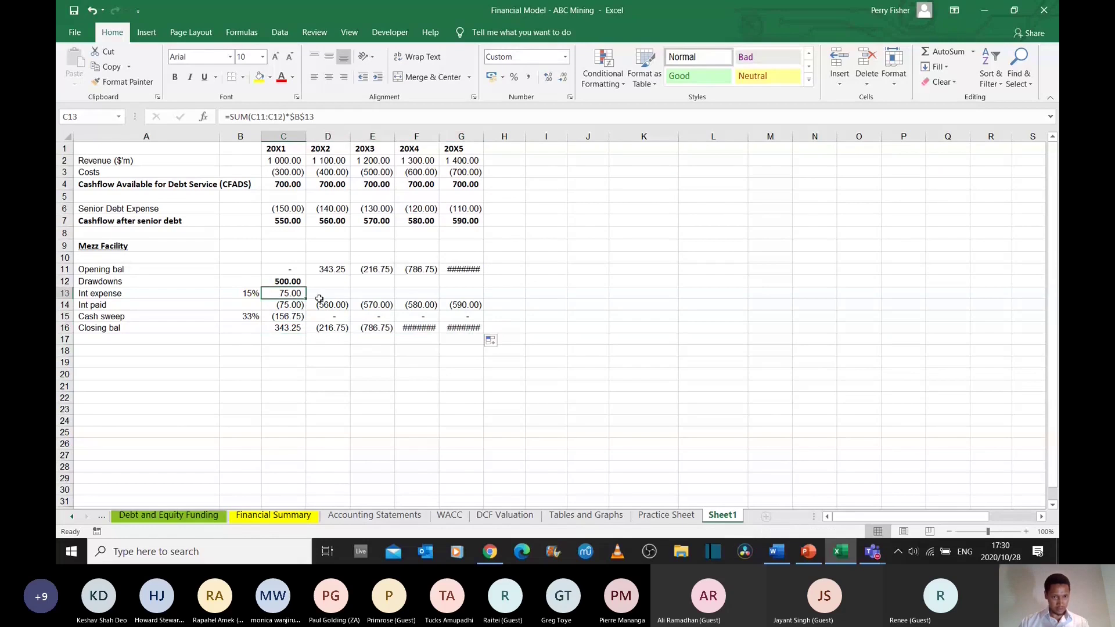
pyautogui.moveTo(306, 299); pyautogui.dragTo(480, 298)
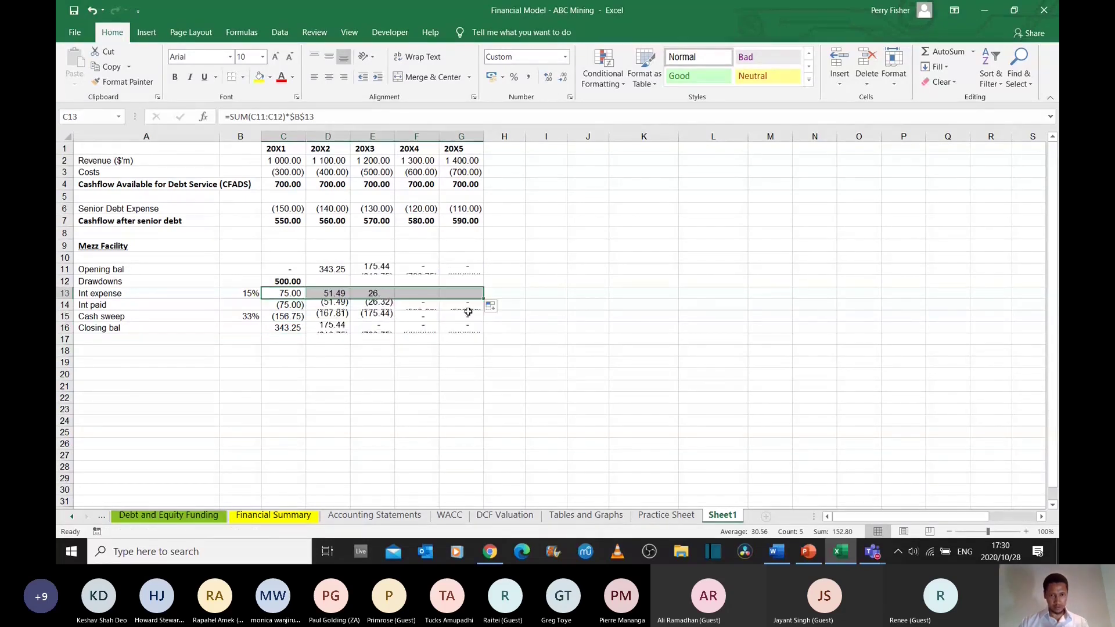
pyautogui.click(488, 360)
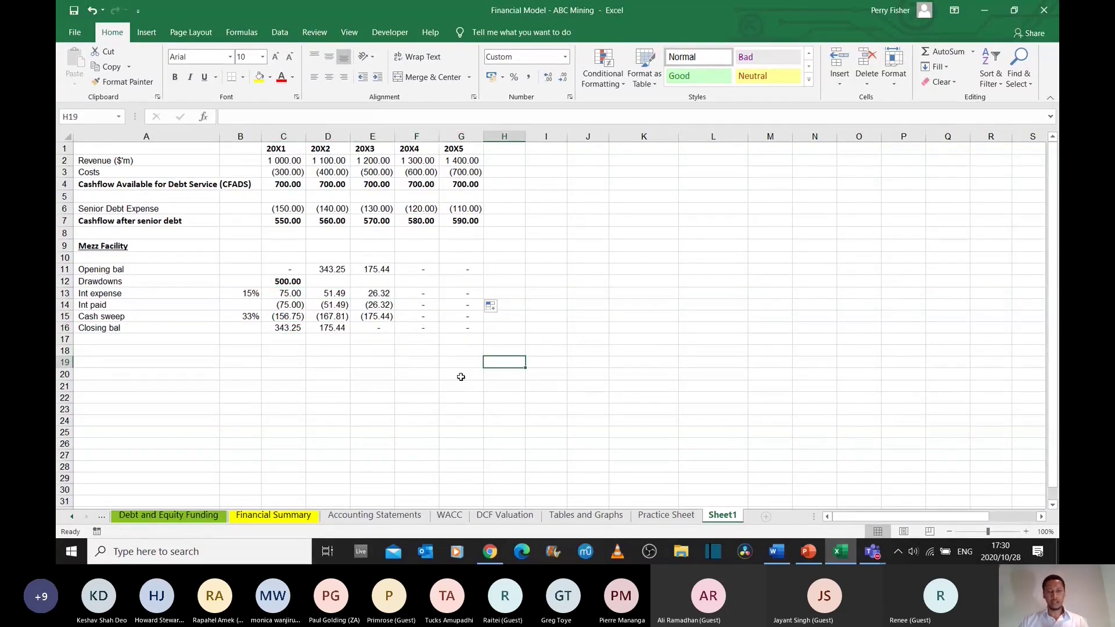
pyautogui.press('Left')
pyautogui.press('Left')
pyautogui.press('Left')
pyautogui.press('Left')
pyautogui.press('Up')
pyautogui.press('Left')
pyautogui.press('Up')
pyautogui.press('Up')
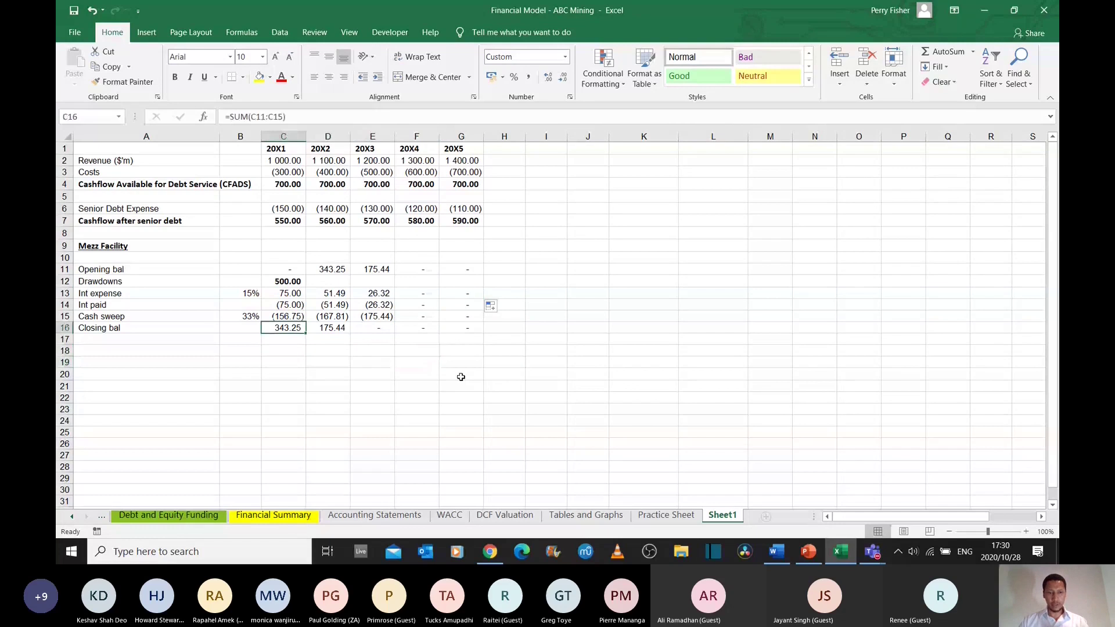
pyautogui.press('Right')
pyautogui.press('Up')
pyautogui.press('Right')
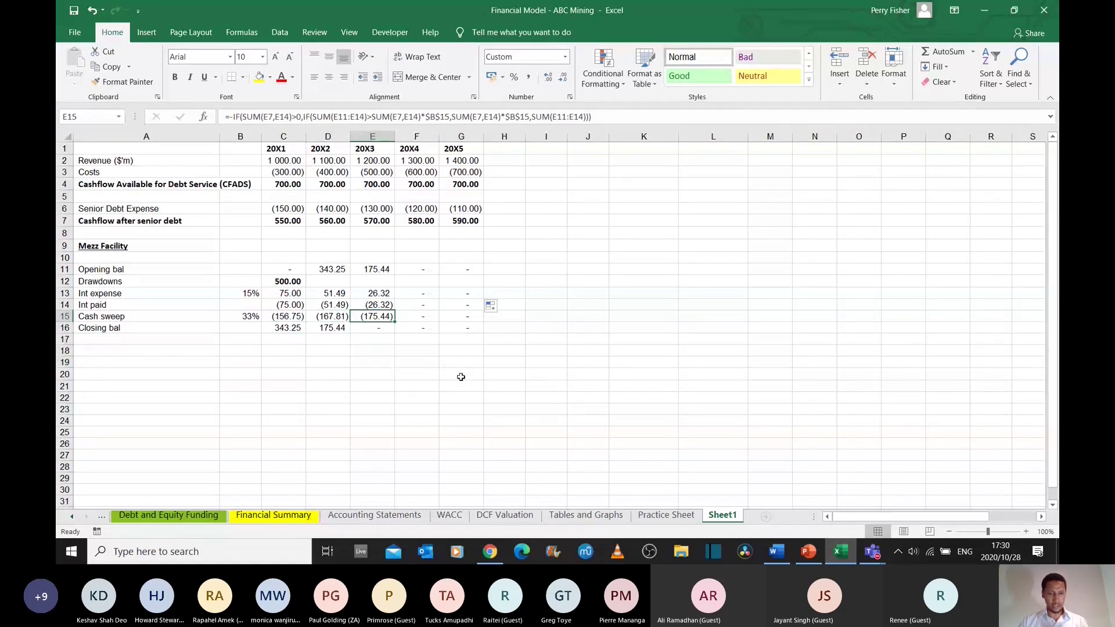
pyautogui.press('Down')
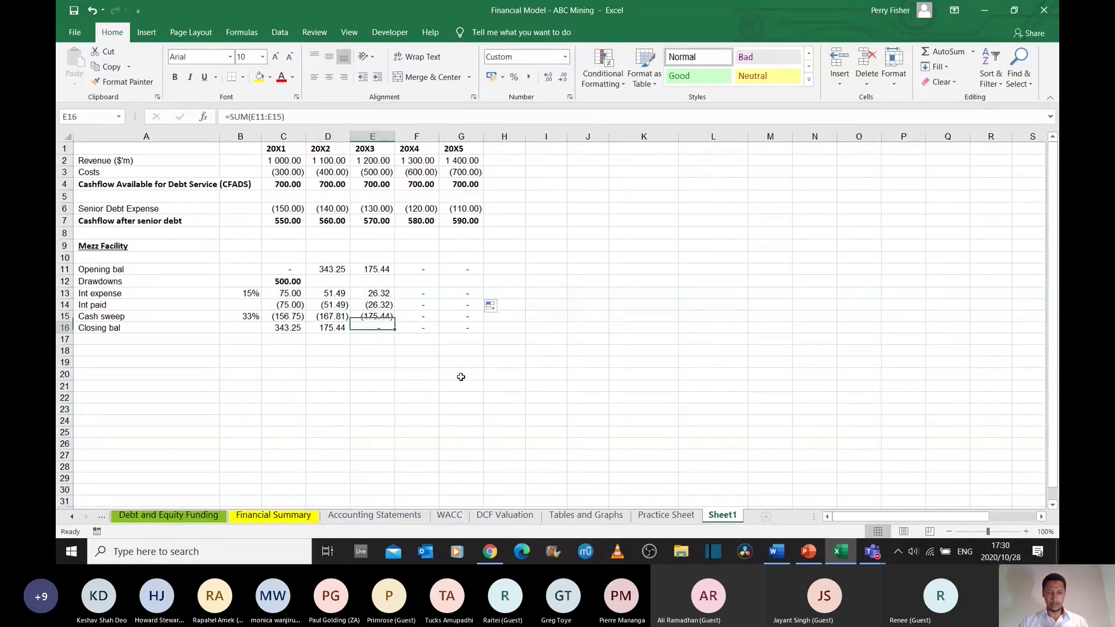
pyautogui.press('Down')
pyautogui.press('Up')
pyautogui.press('Up')
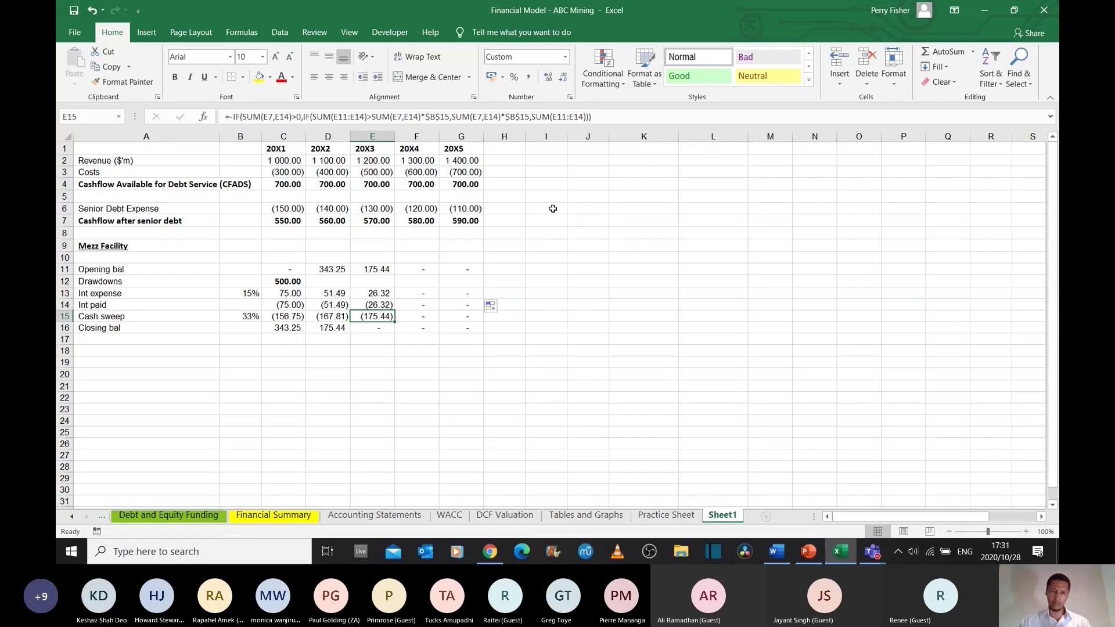
# - Copy rows 11–16 to row 19 and clear the copied C21:G23 values
pyautogui.moveTo(64, 269); pyautogui.dragTo(91, 328)
pyautogui.hotkey('ctrl', 'c')
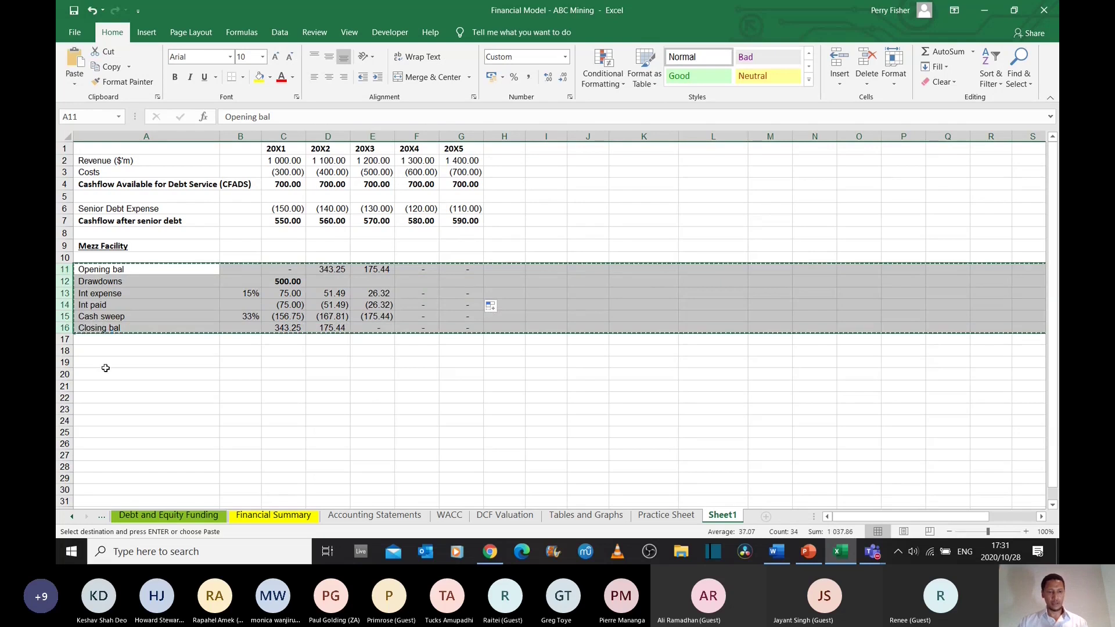
pyautogui.click(94, 362)
pyautogui.hotkey('ctrl', 'v')
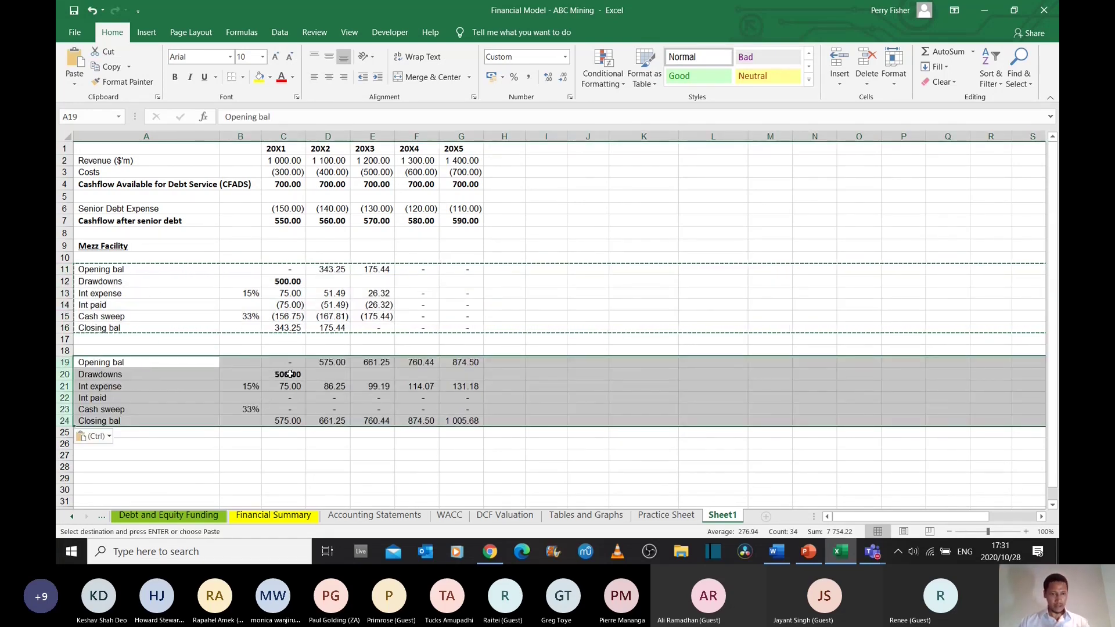
pyautogui.moveTo(287, 387); pyautogui.dragTo(465, 413)
pyautogui.press('Delete')
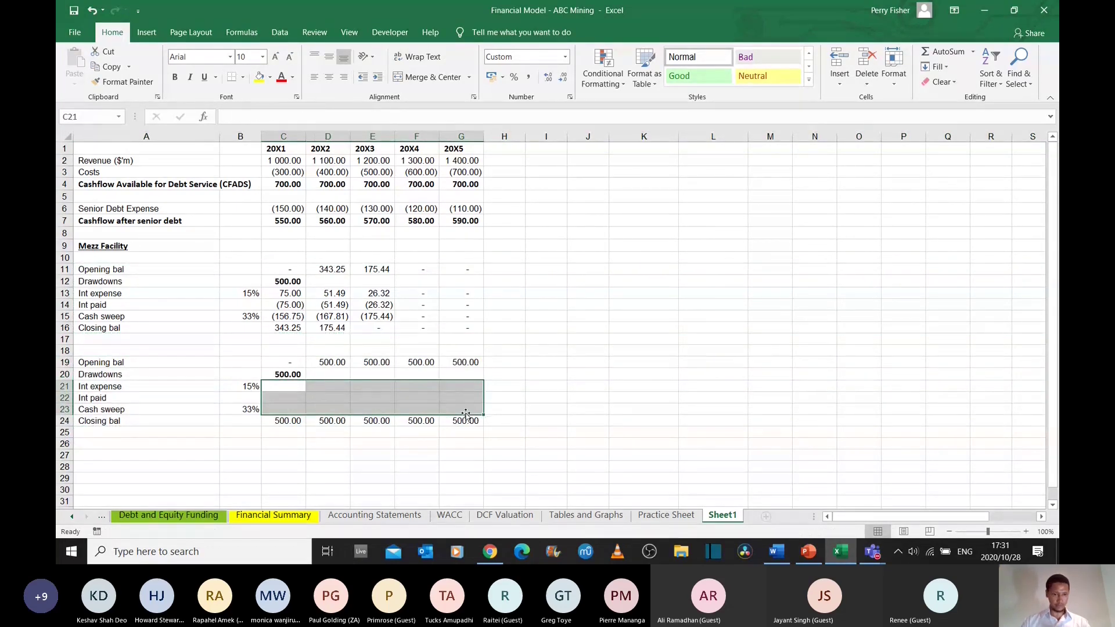
# - Set C21 to =SUM(C19:C20)*$B$21 and fill it across to G21
pyautogui.press('Up')
pyautogui.press('Down')
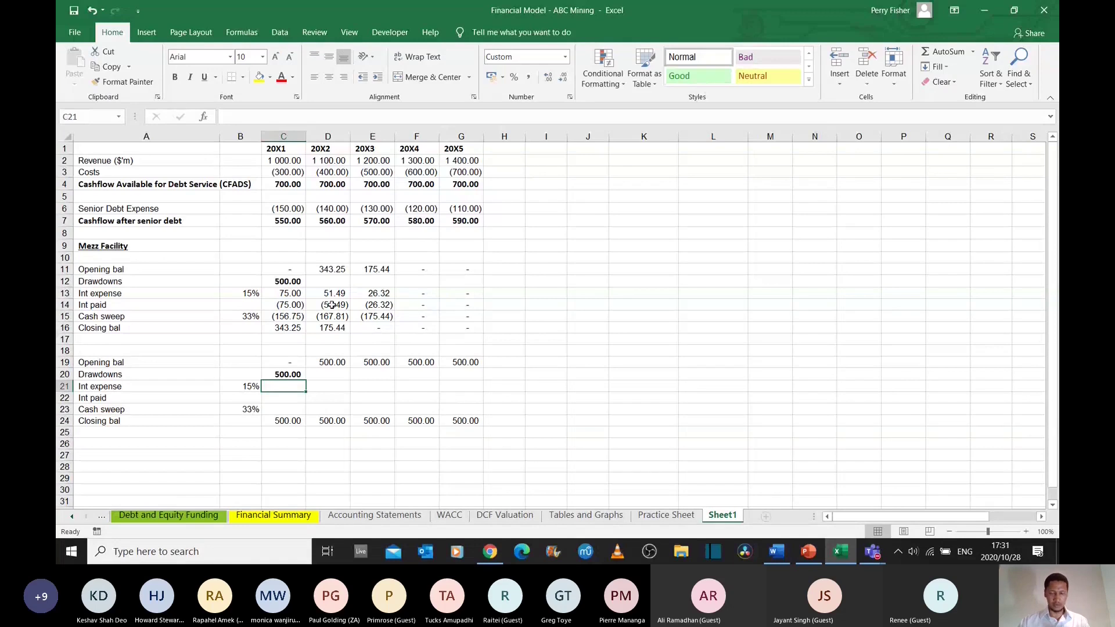
pyautogui.write('=')
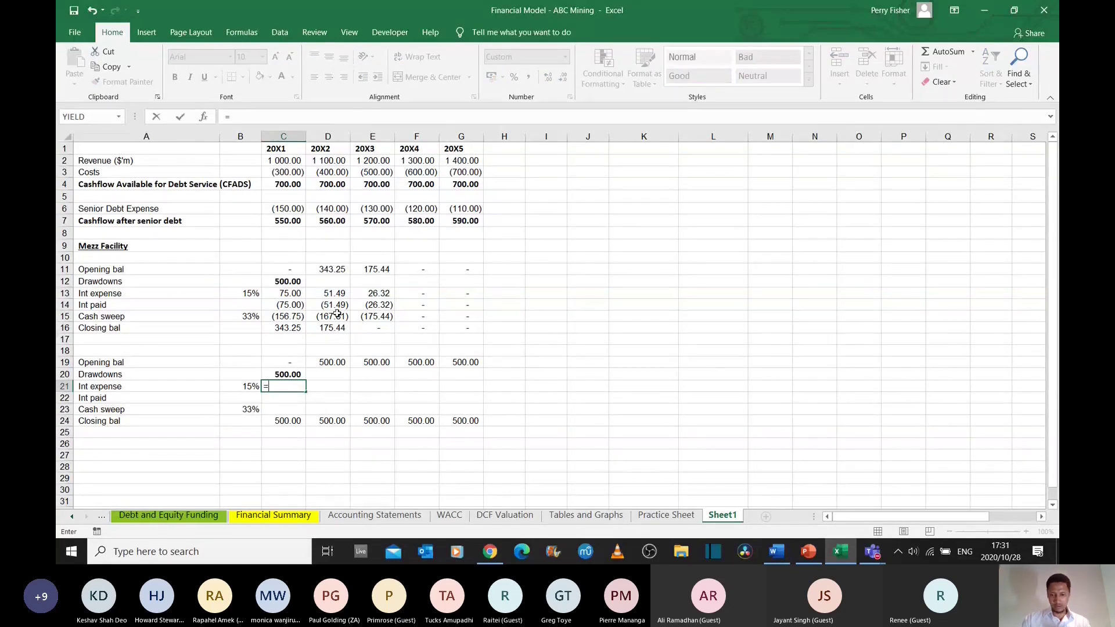
pyautogui.write('sum(')
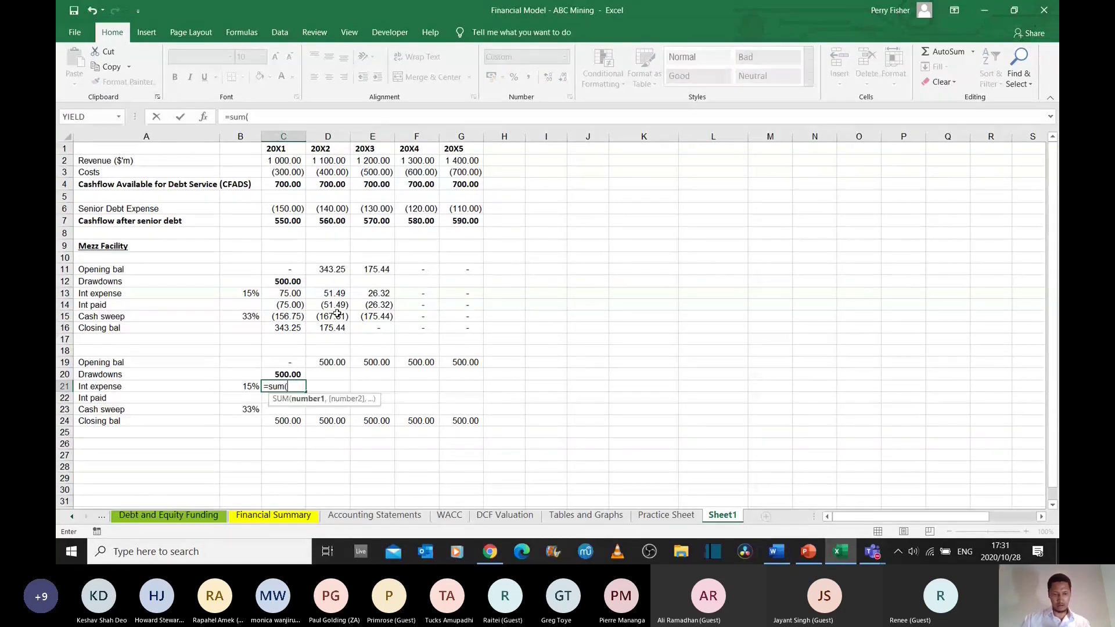
pyautogui.moveTo(288, 363); pyautogui.dragTo(288, 375)
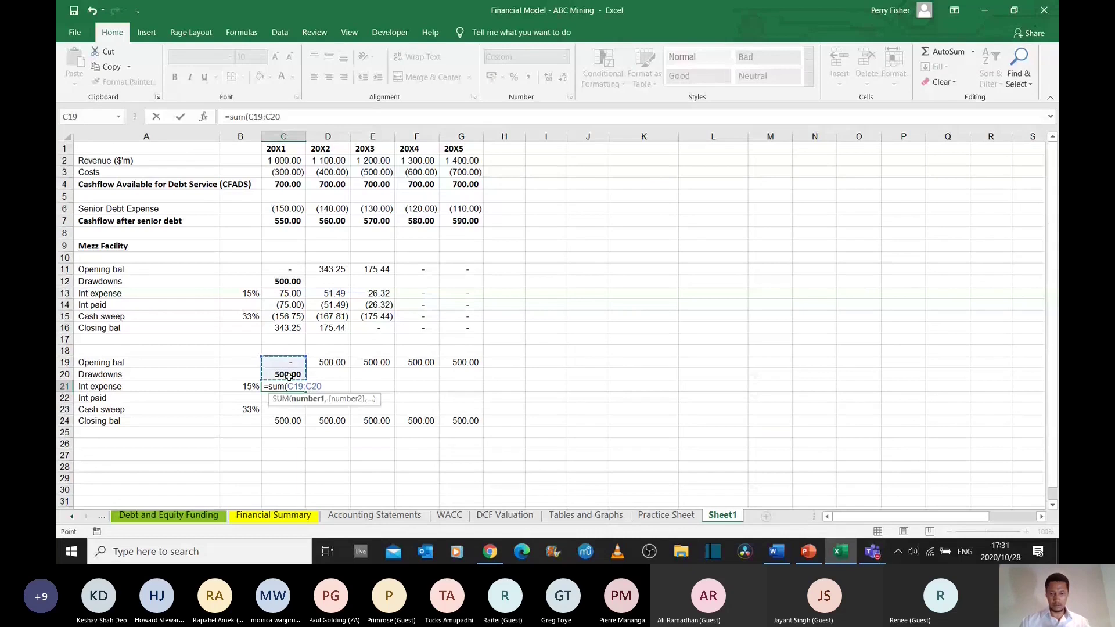
pyautogui.write(')*')
pyautogui.click(235, 386)
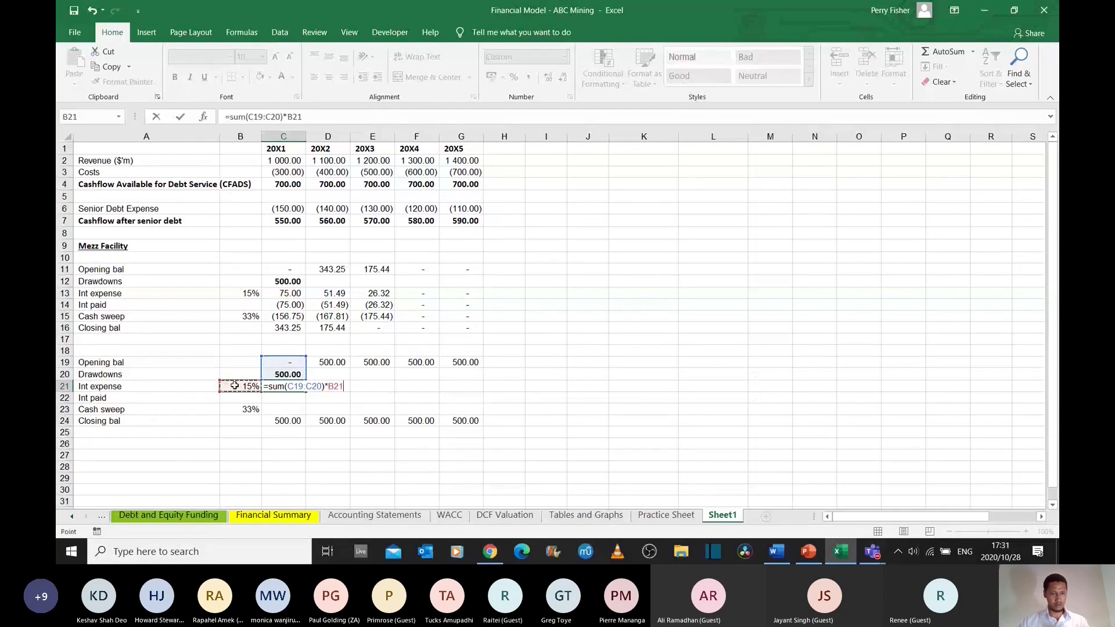
pyautogui.press('F4')
pyautogui.press('Return')
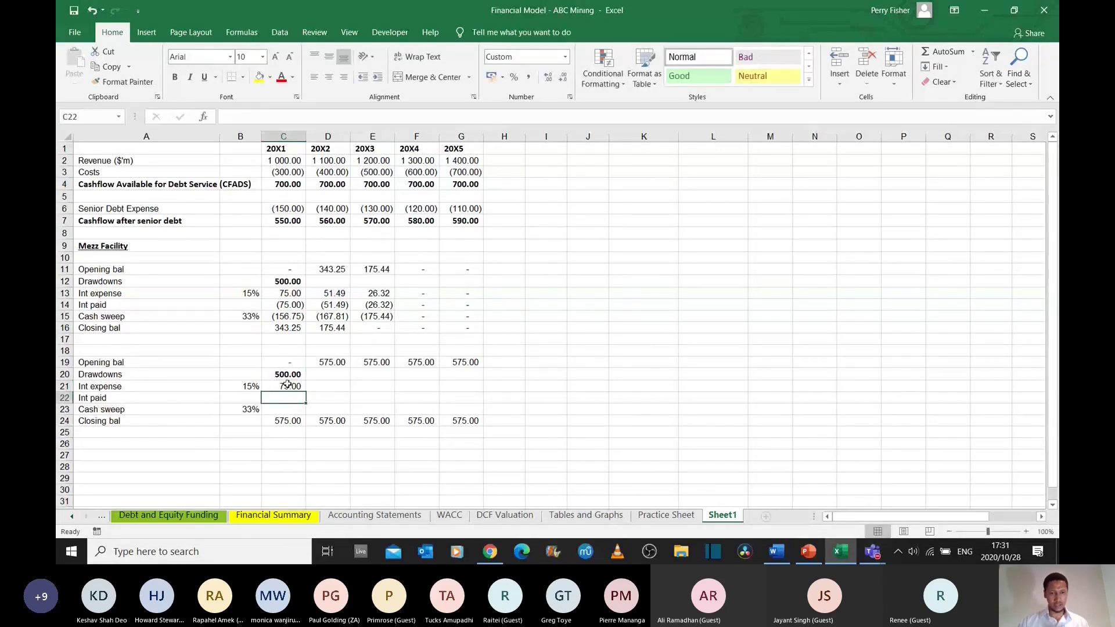
pyautogui.click(288, 387)
pyautogui.moveTo(306, 392); pyautogui.dragTo(485, 397)
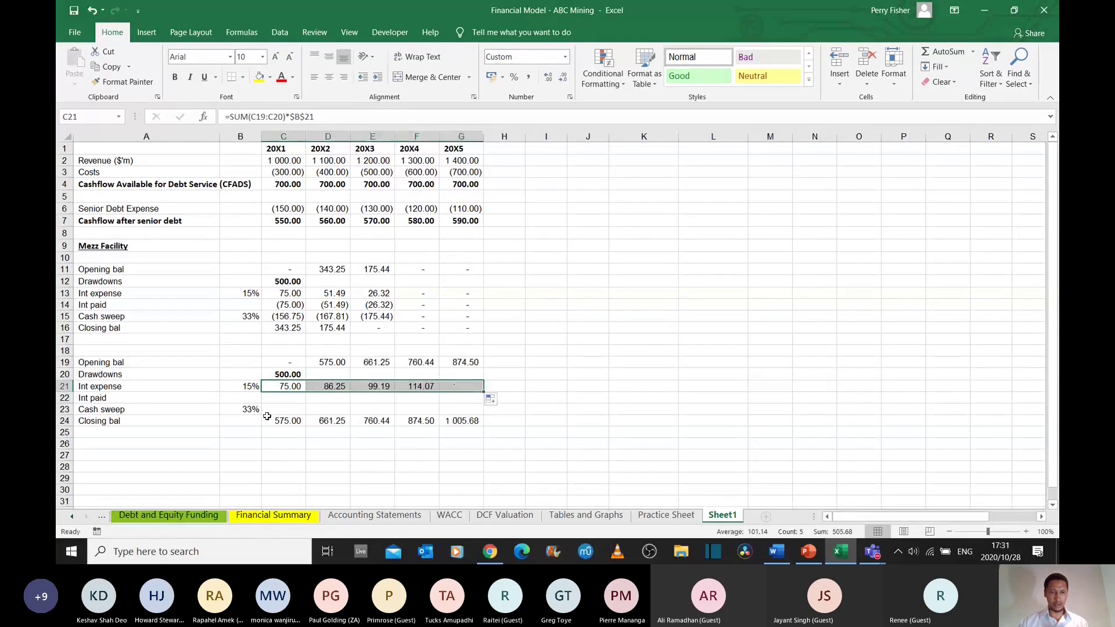
pyautogui.moveTo(277, 402); pyautogui.dragTo(325, 400)
pyautogui.click(278, 402)
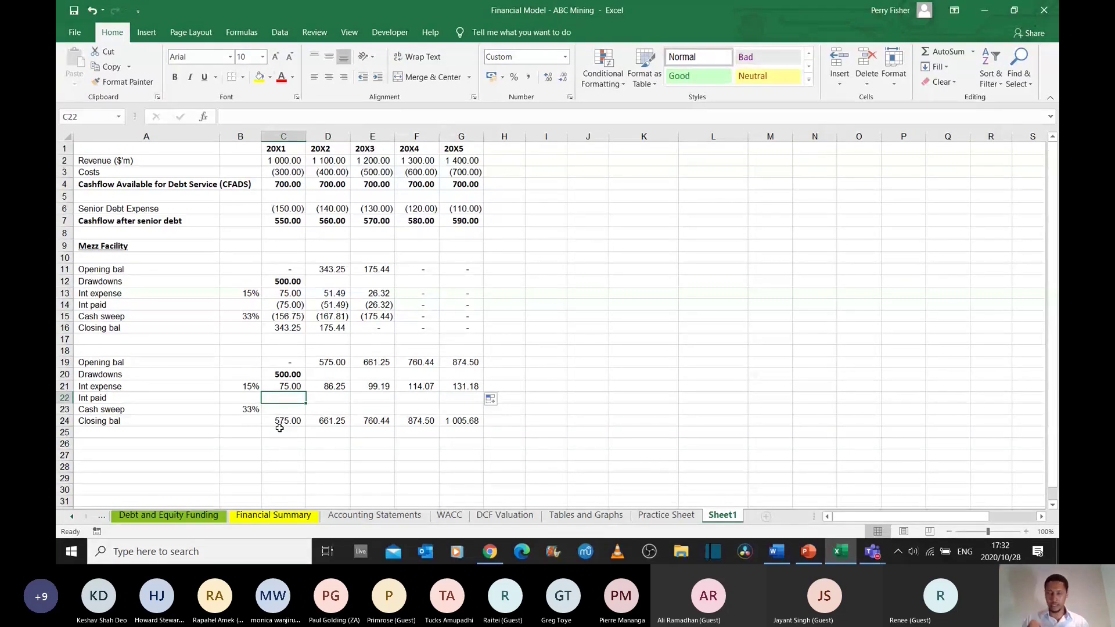
# - Enter =-MIN(C21,C7) in C22, showing (75.00), and compare it with C14
pyautogui.write('=min(')
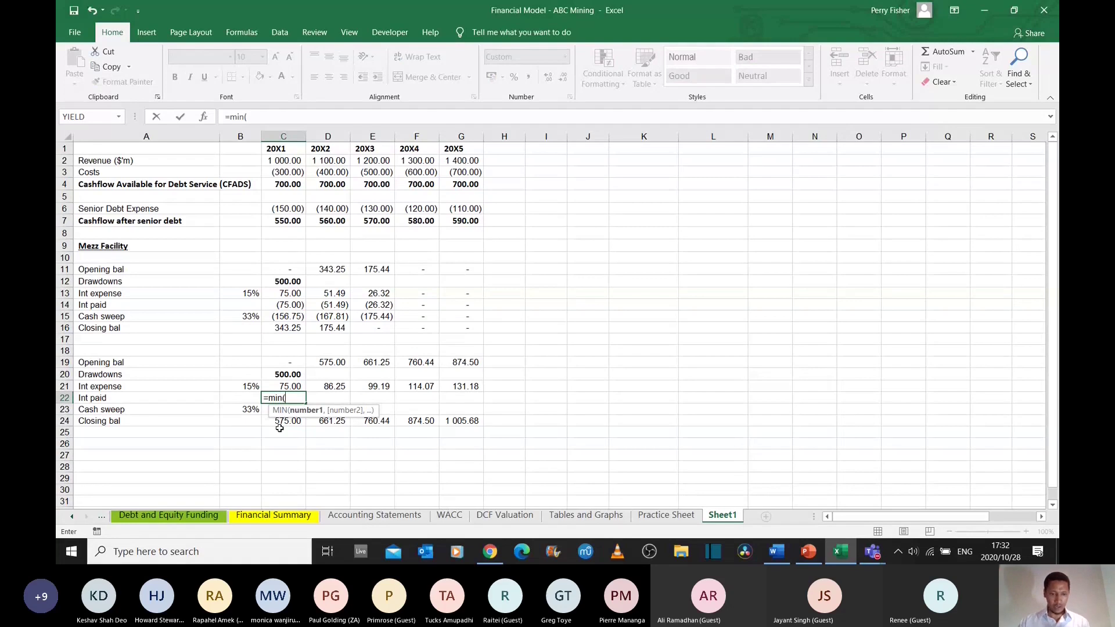
pyautogui.click(288, 387)
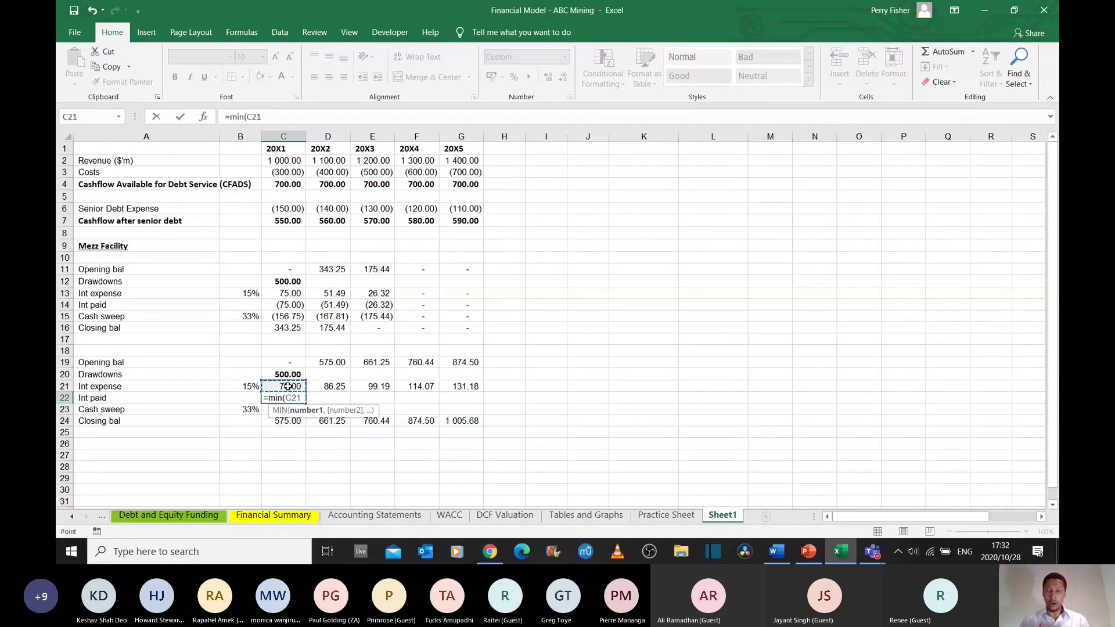
pyautogui.write(',')
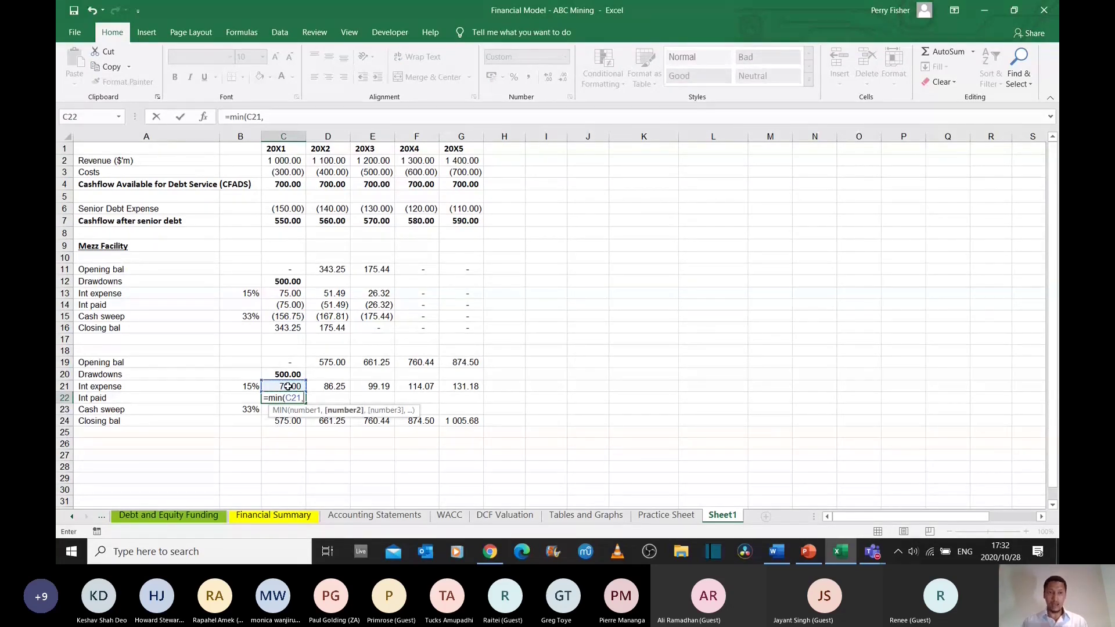
pyautogui.click(286, 220)
pyautogui.write(')')
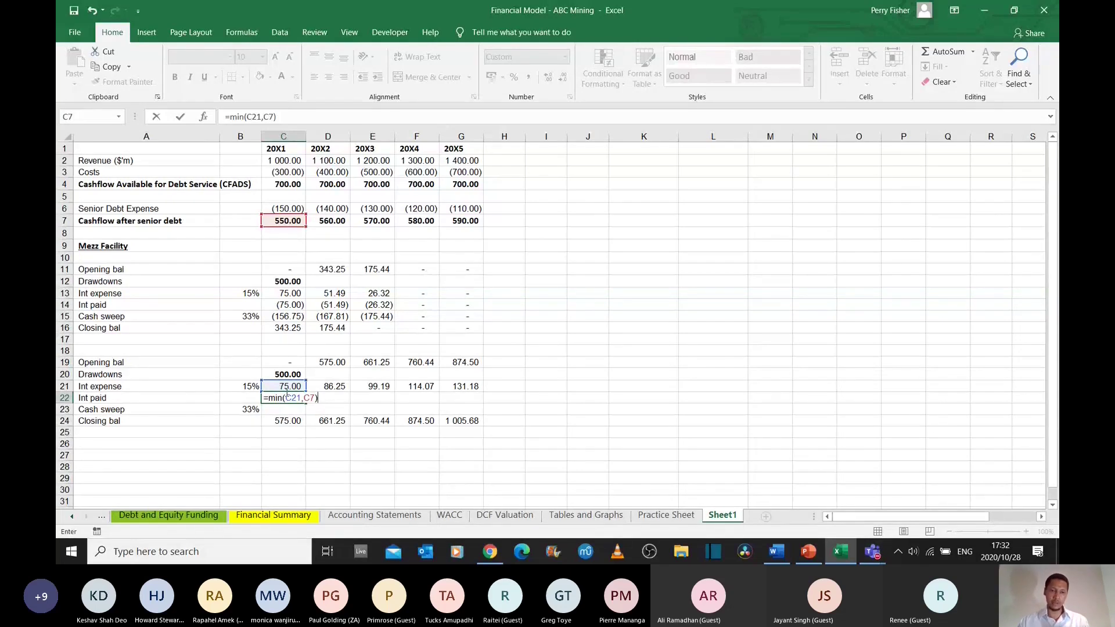
pyautogui.click(268, 400)
pyautogui.write('-')
pyautogui.hotkey('ctrl', 'Return')
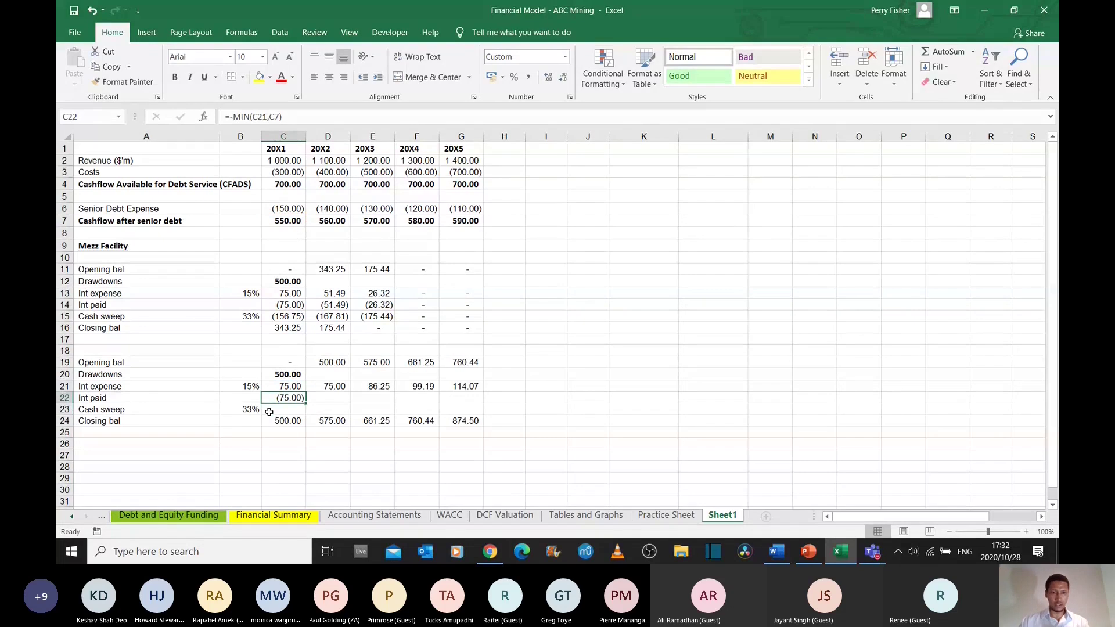
pyautogui.click(283, 304)
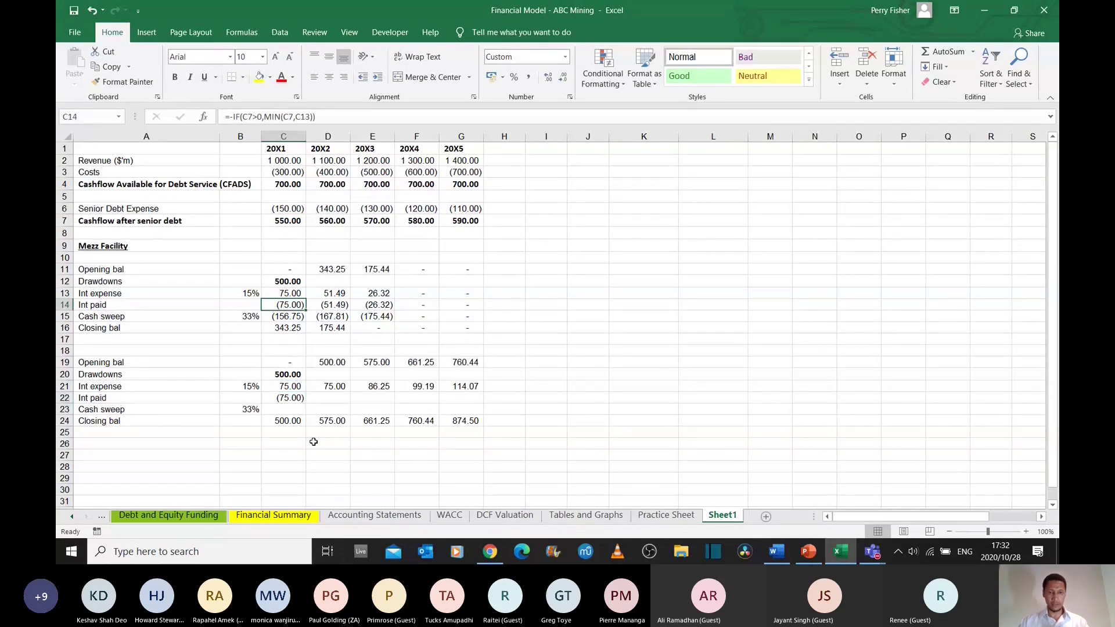
pyautogui.click(296, 400)
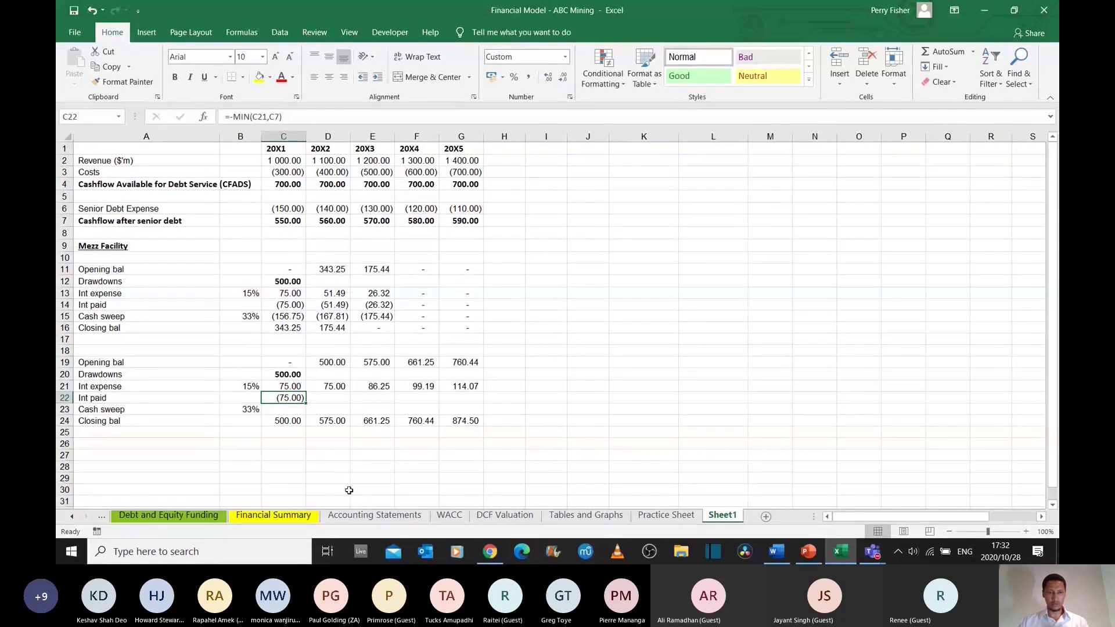
# - Change C22 to =-MAX(MIN(C21,C7),0) and fill it across to G22
pyautogui.press('F2')
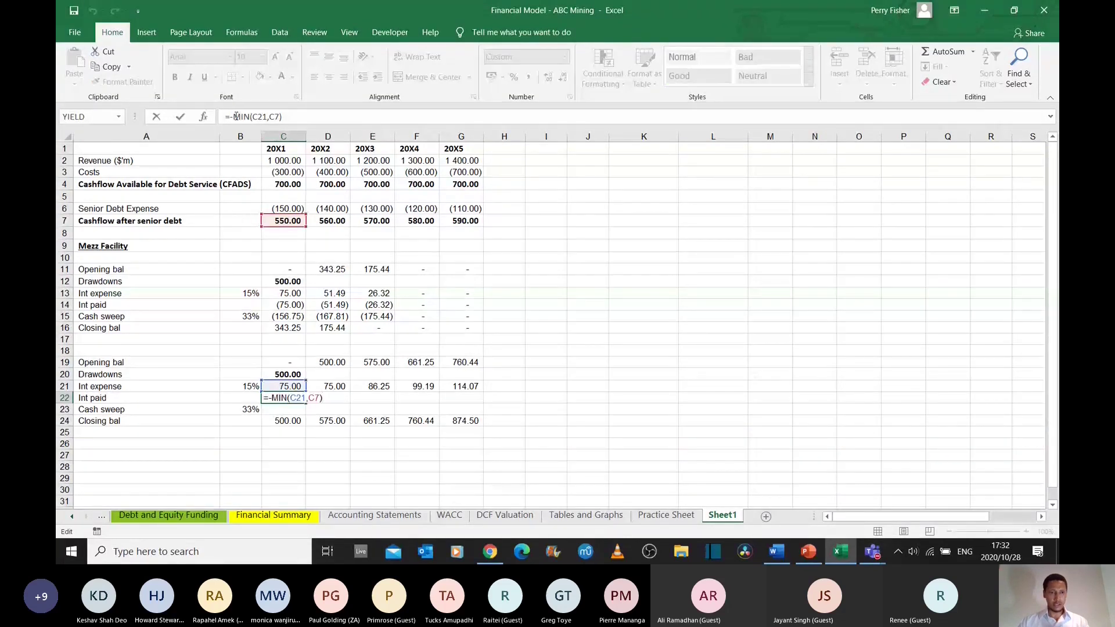
pyautogui.click(234, 116)
pyautogui.write('m')
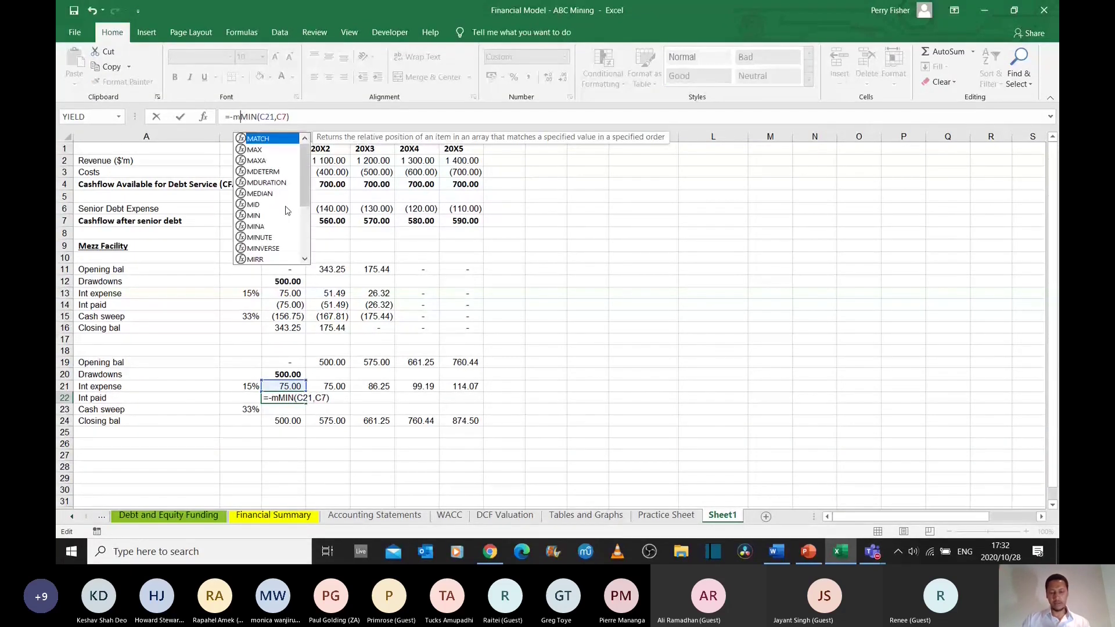
pyautogui.write('ax(')
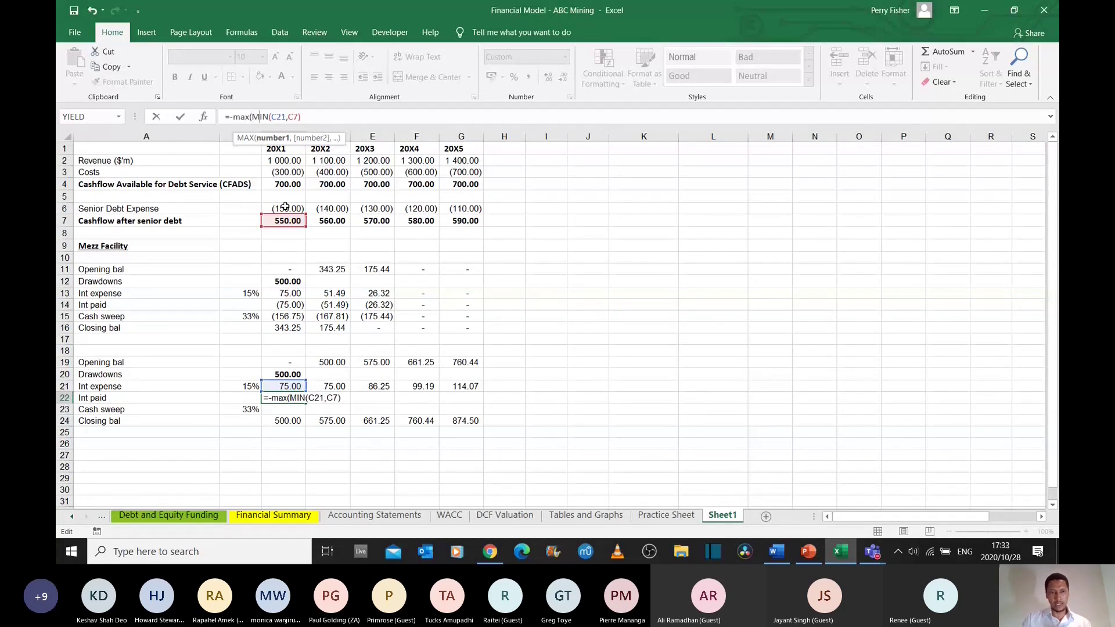
pyautogui.press('End')
pyautogui.write(',')
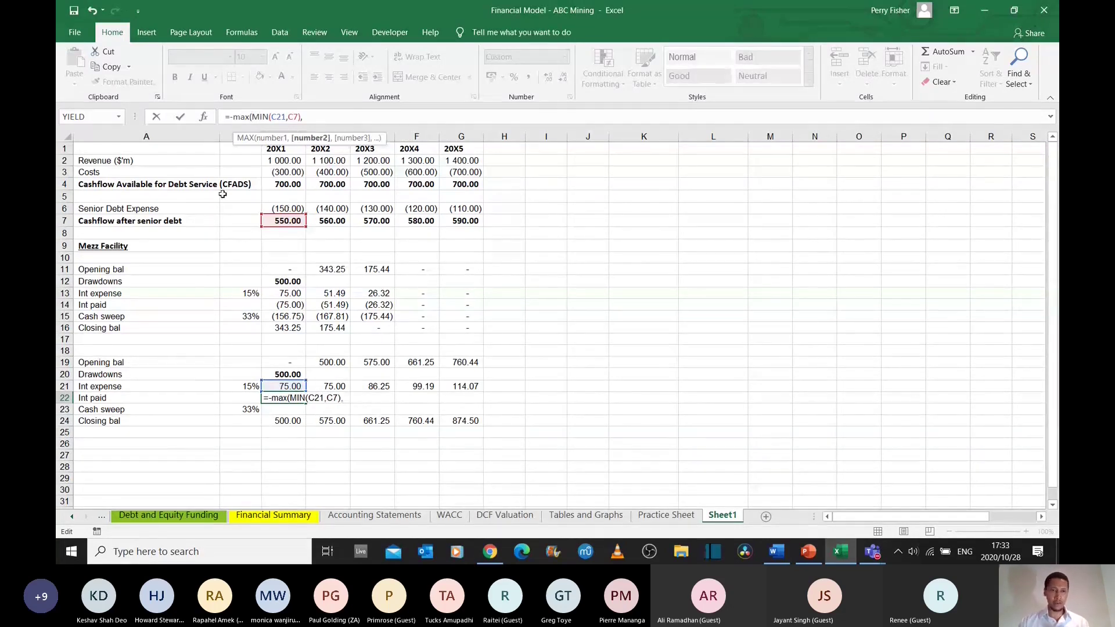
pyautogui.write('0')
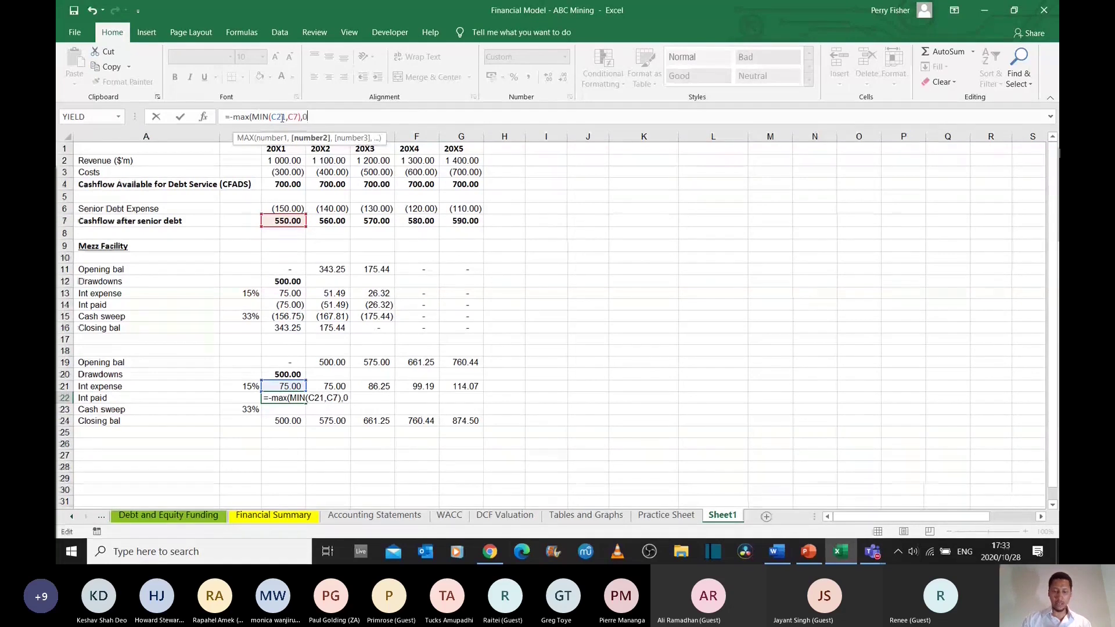
pyautogui.press('End')
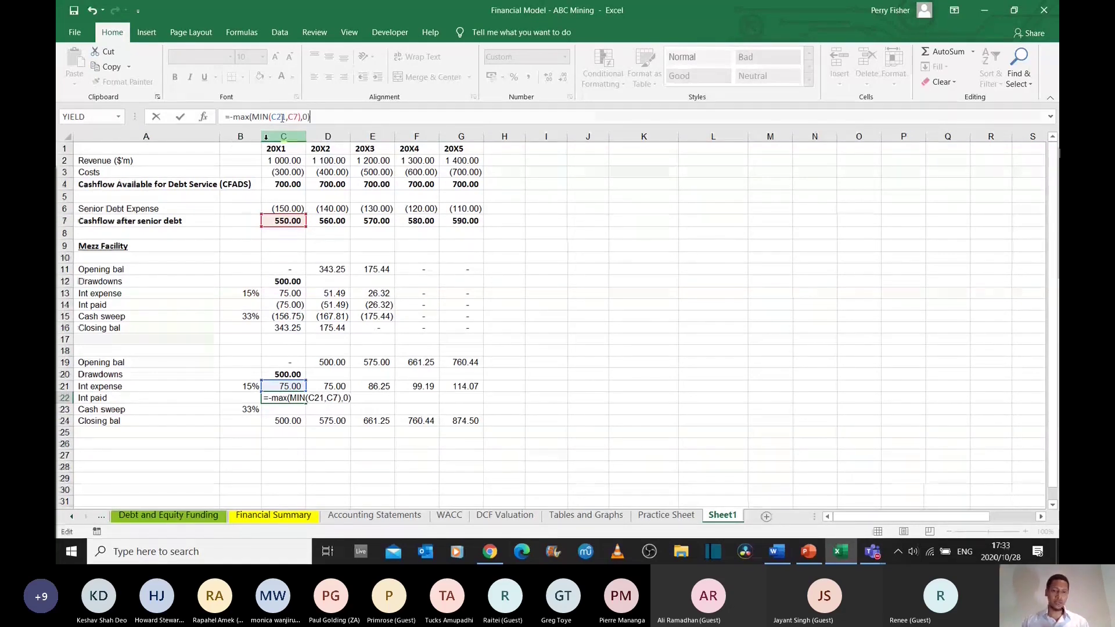
pyautogui.press('Return')
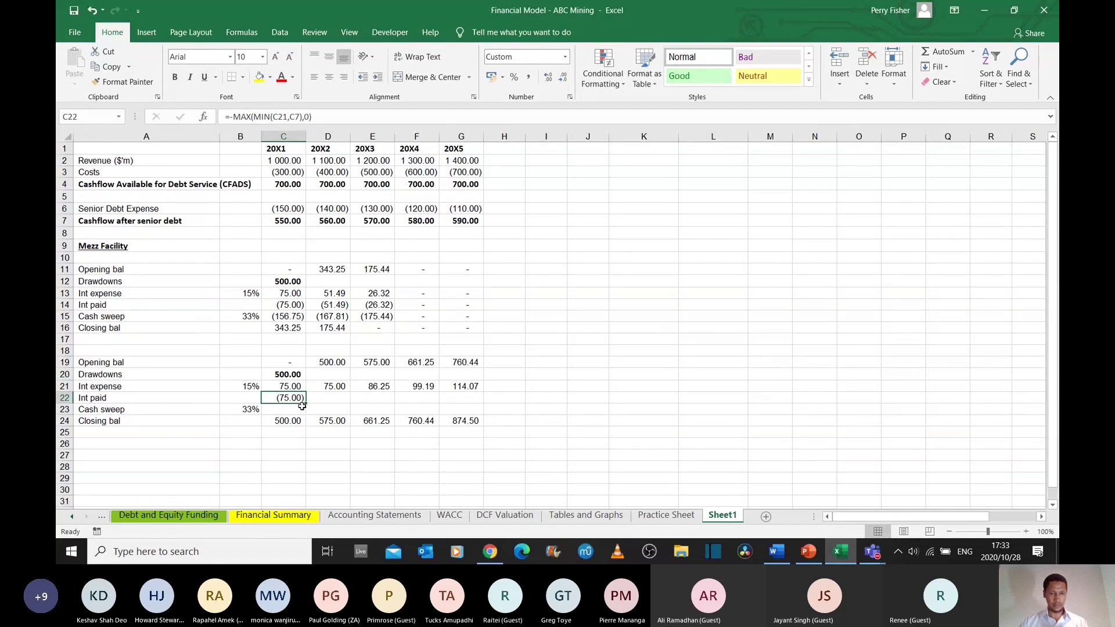
pyautogui.moveTo(305, 406); pyautogui.dragTo(473, 407)
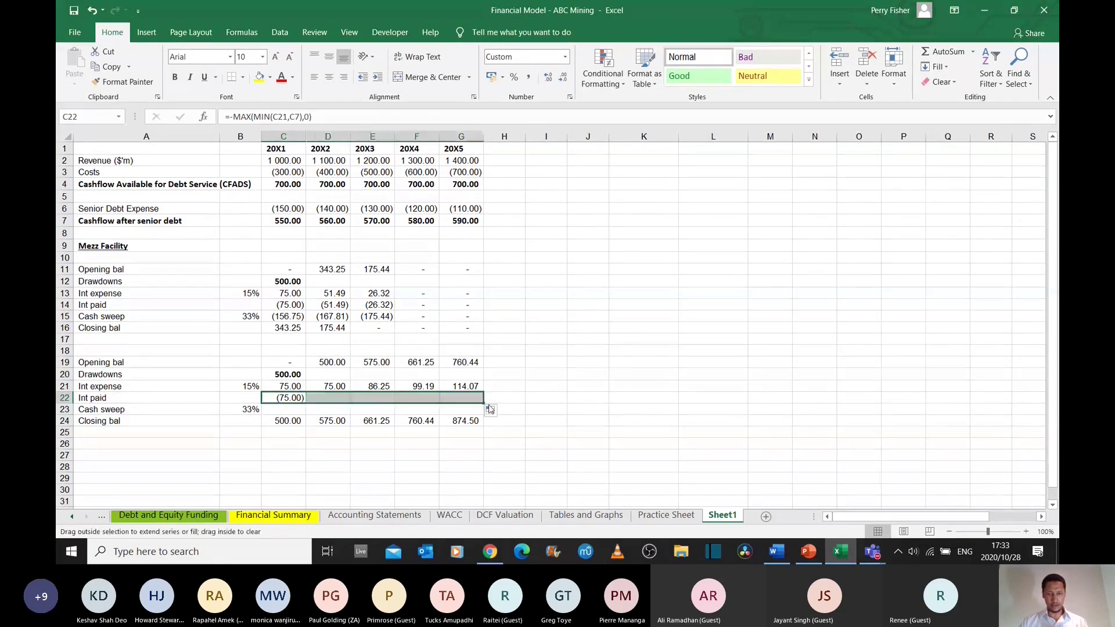
pyautogui.click(290, 412)
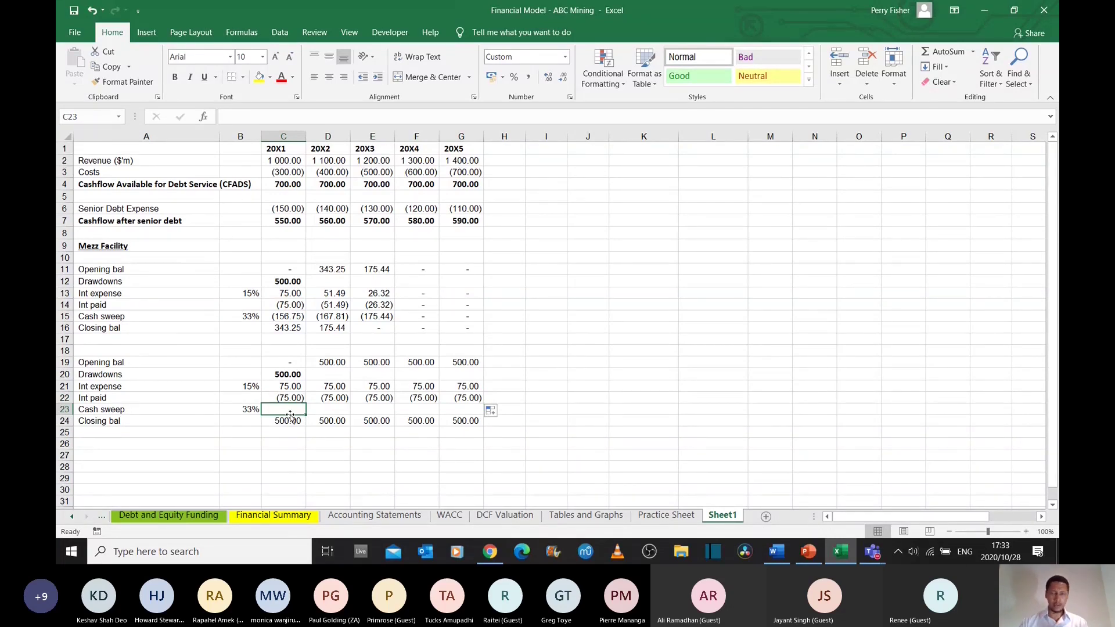
# - Start C23 as MIN of SUM(C7,C22) times the absolute 33% rate $B$23
pyautogui.write('=')
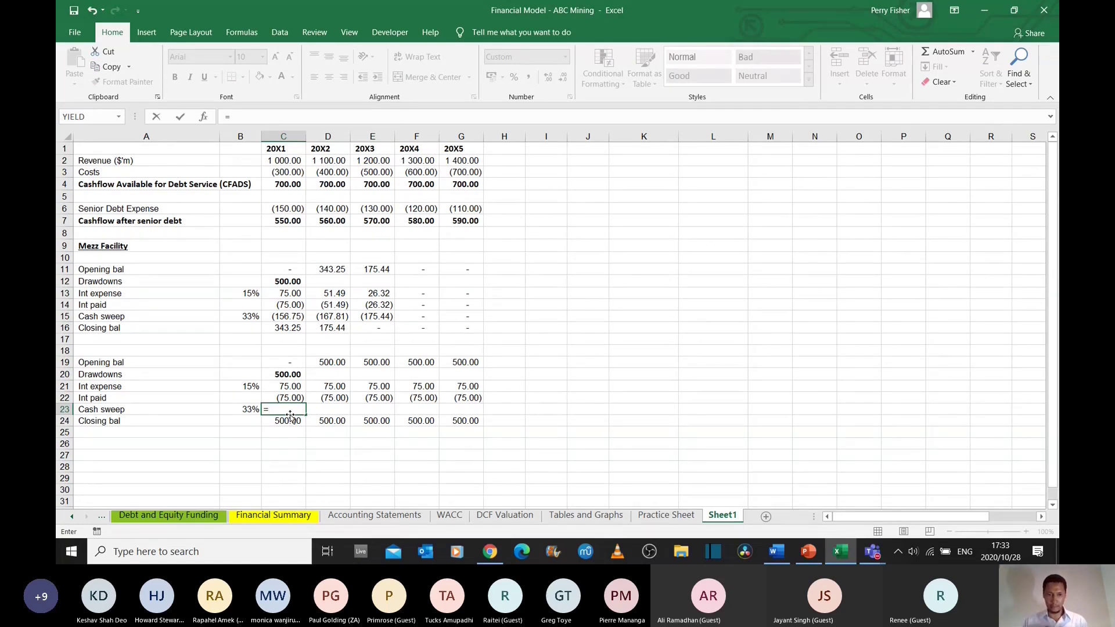
pyautogui.write('min(')
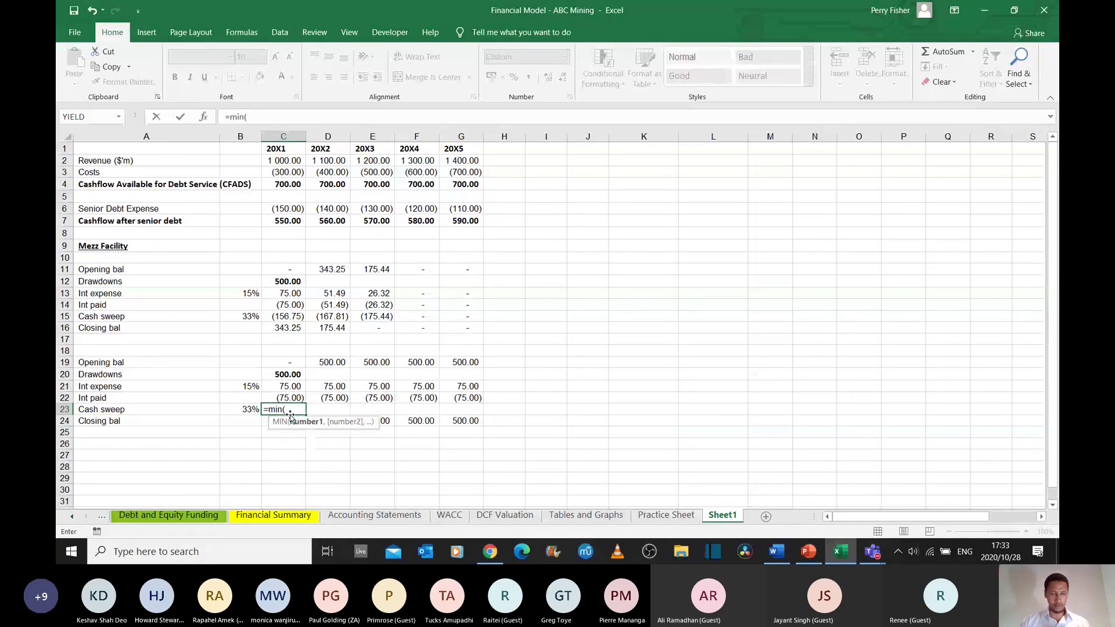
pyautogui.write('sum(')
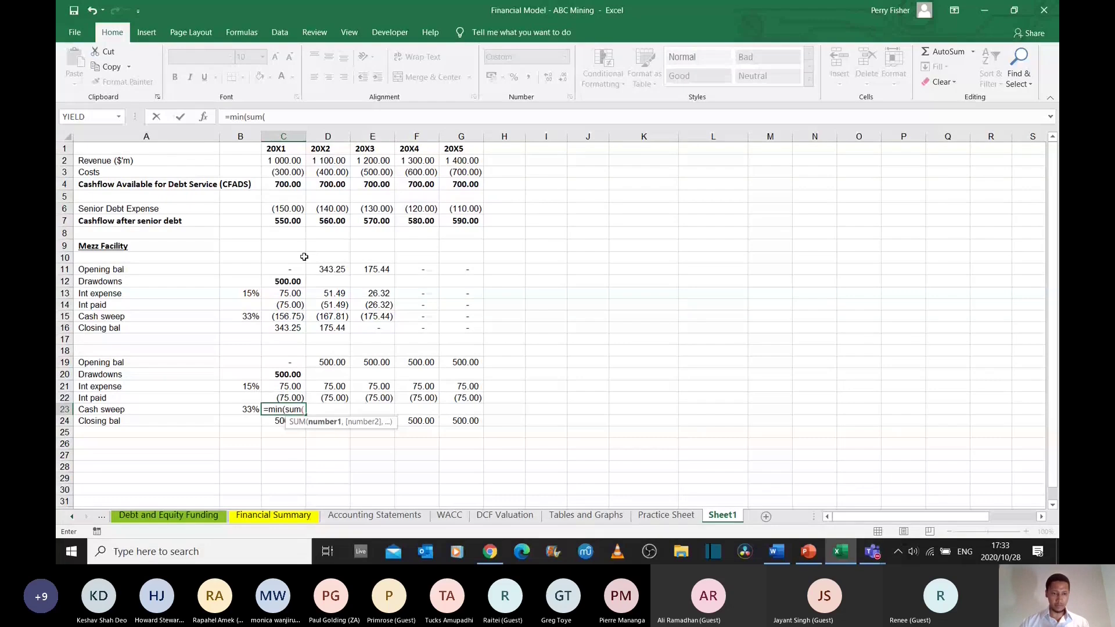
pyautogui.click(293, 222)
pyautogui.write(',')
pyautogui.click(283, 397)
pyautogui.write(')*')
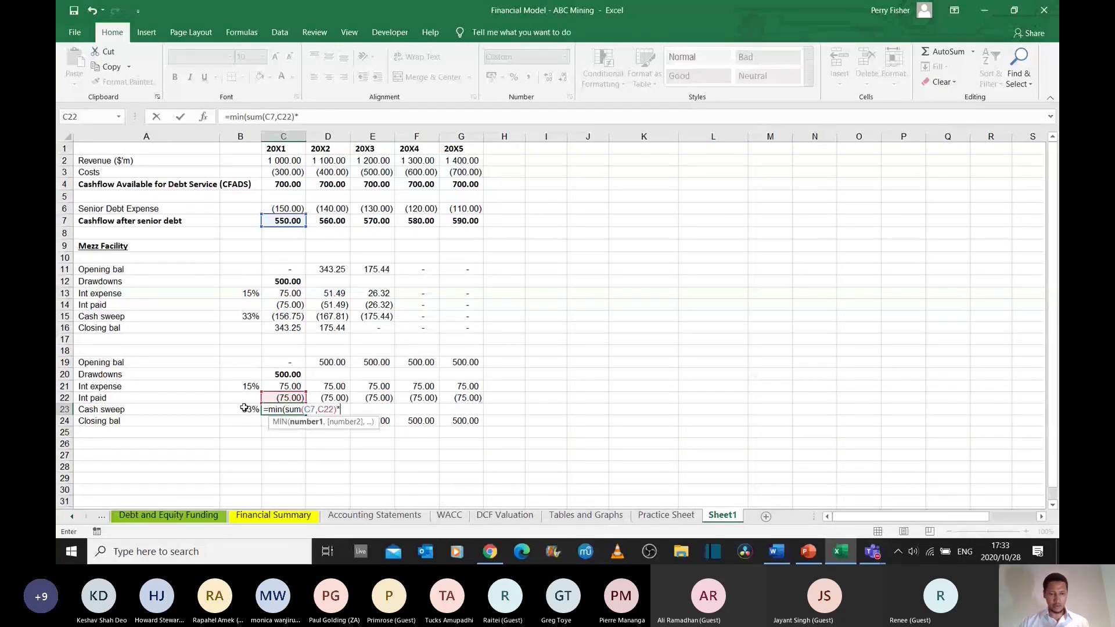
pyautogui.click(241, 410)
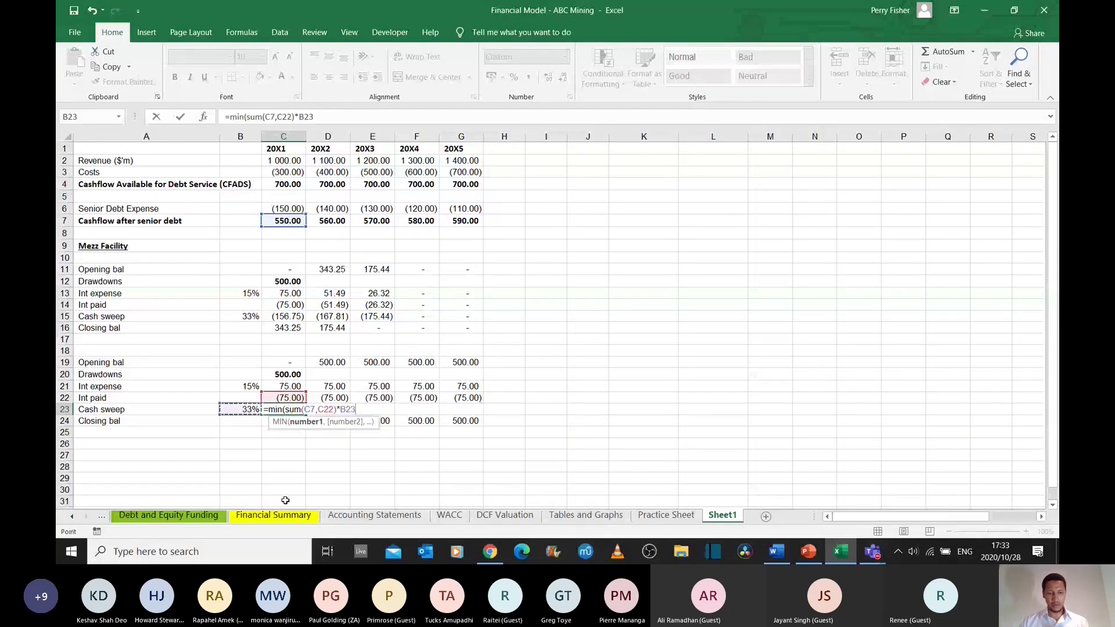
pyautogui.press('F4')
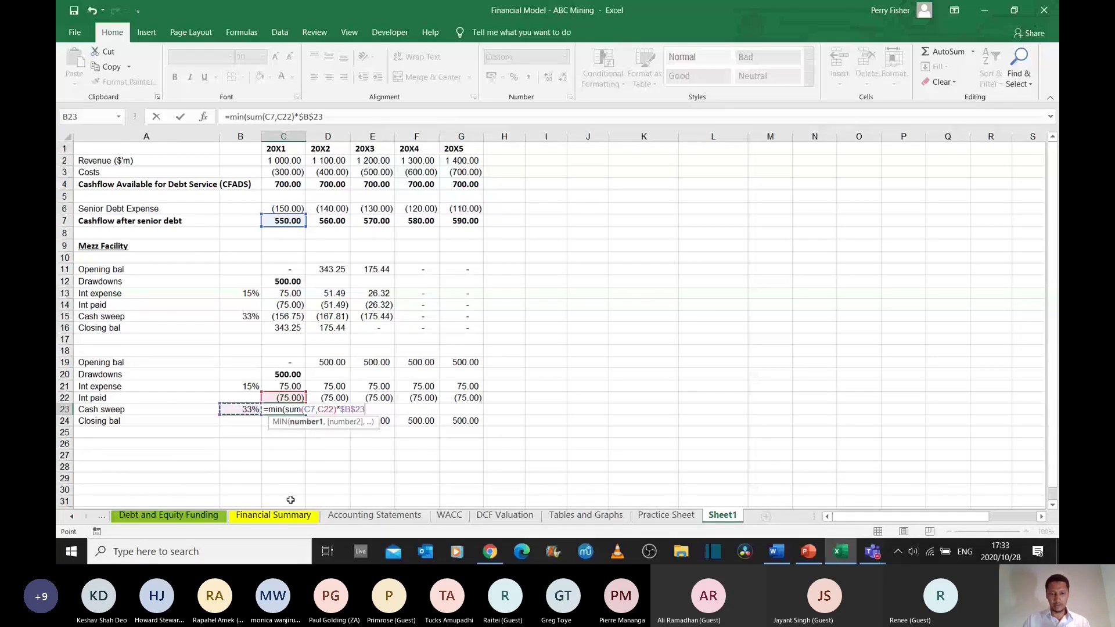
# - Cap the sweep at SUM(C19:C22) and negate it, giving (156.75)
pyautogui.write(',')
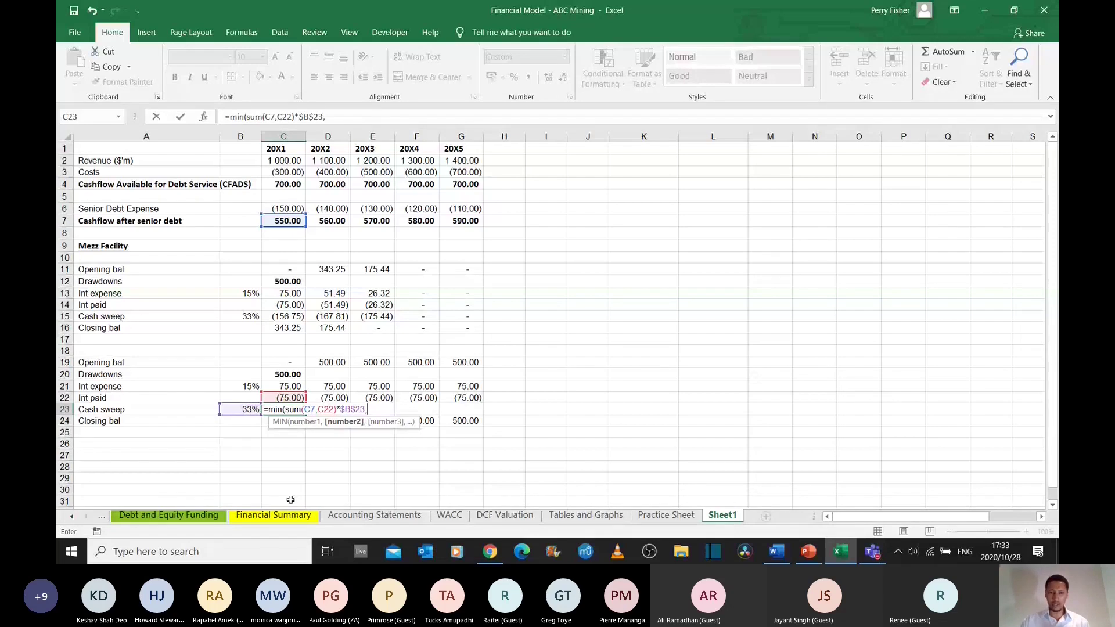
pyautogui.write('sum')
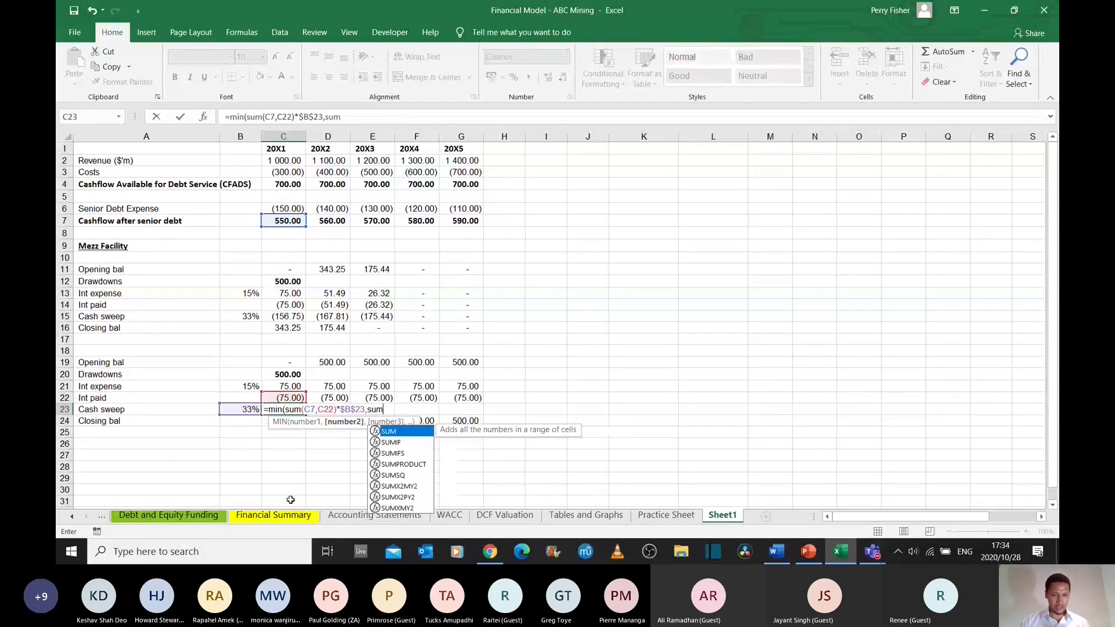
pyautogui.write('(')
pyautogui.moveTo(289, 362); pyautogui.dragTo(288, 397)
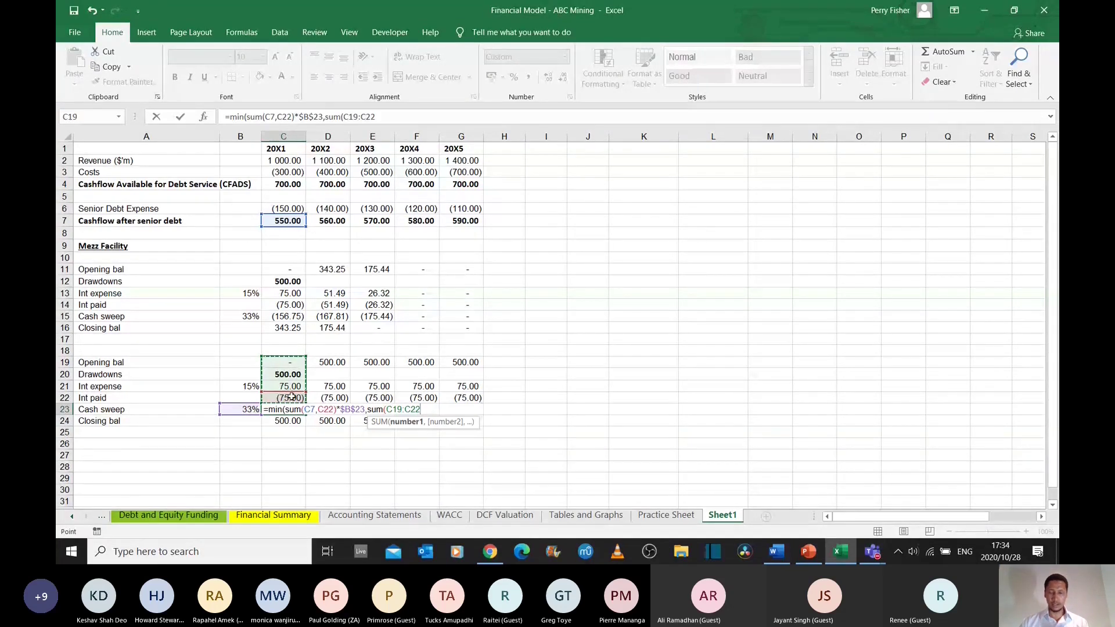
pyautogui.write(')')
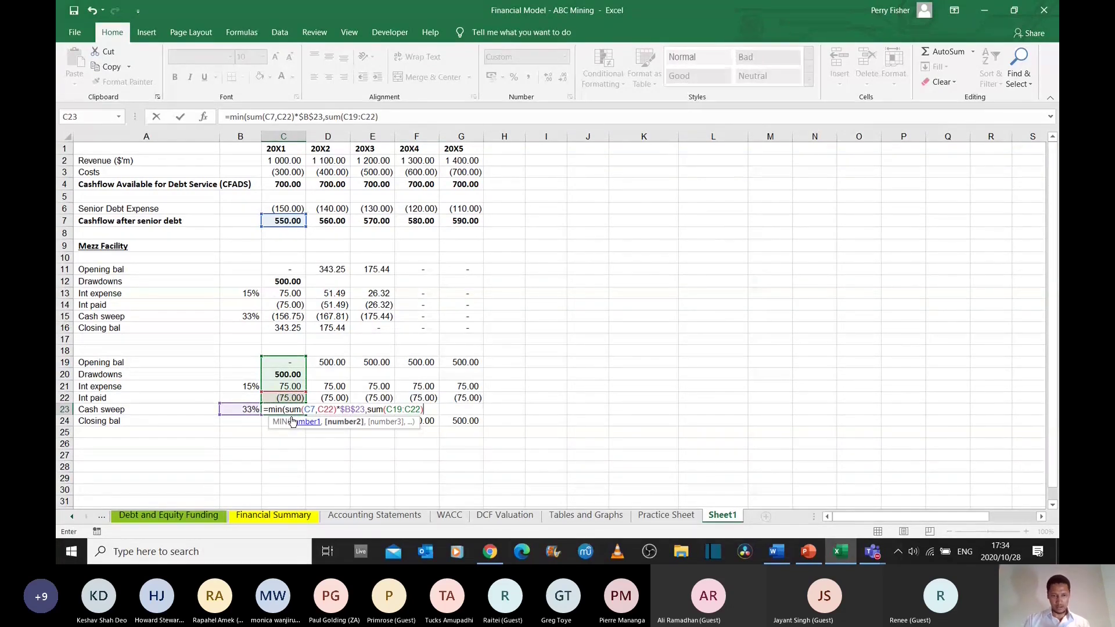
pyautogui.press('Return')
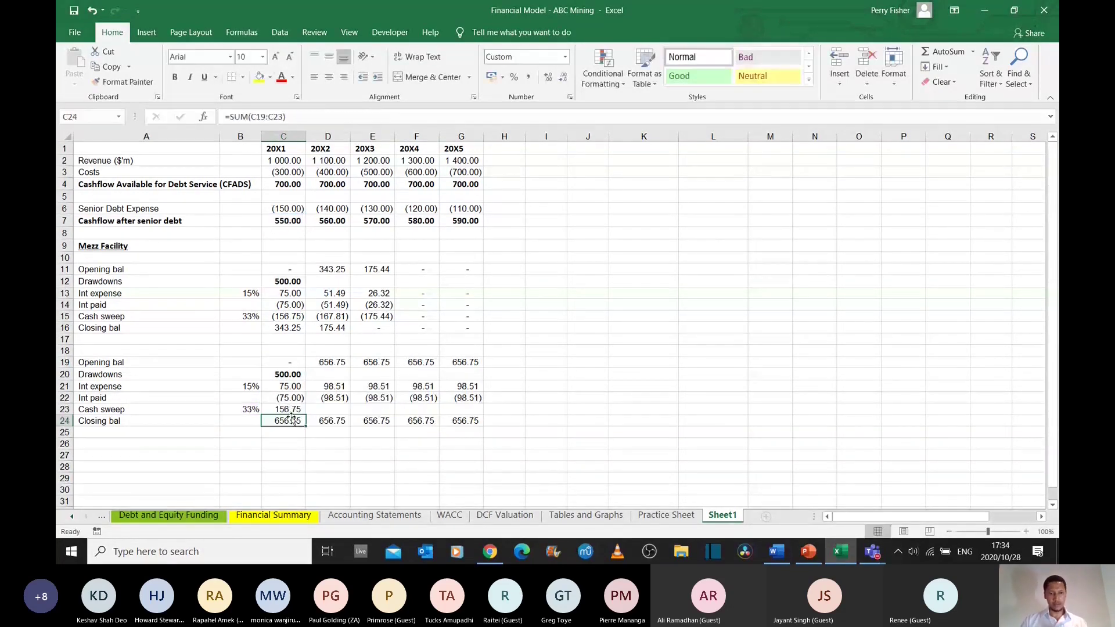
pyautogui.doubleClick(290, 410)
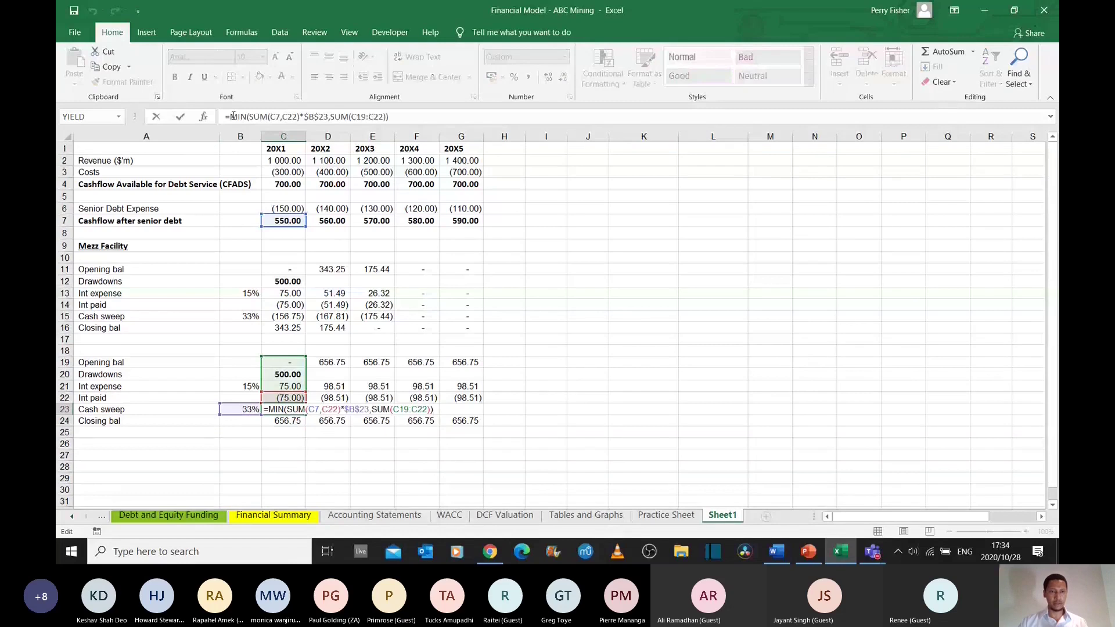
pyautogui.press('Return')
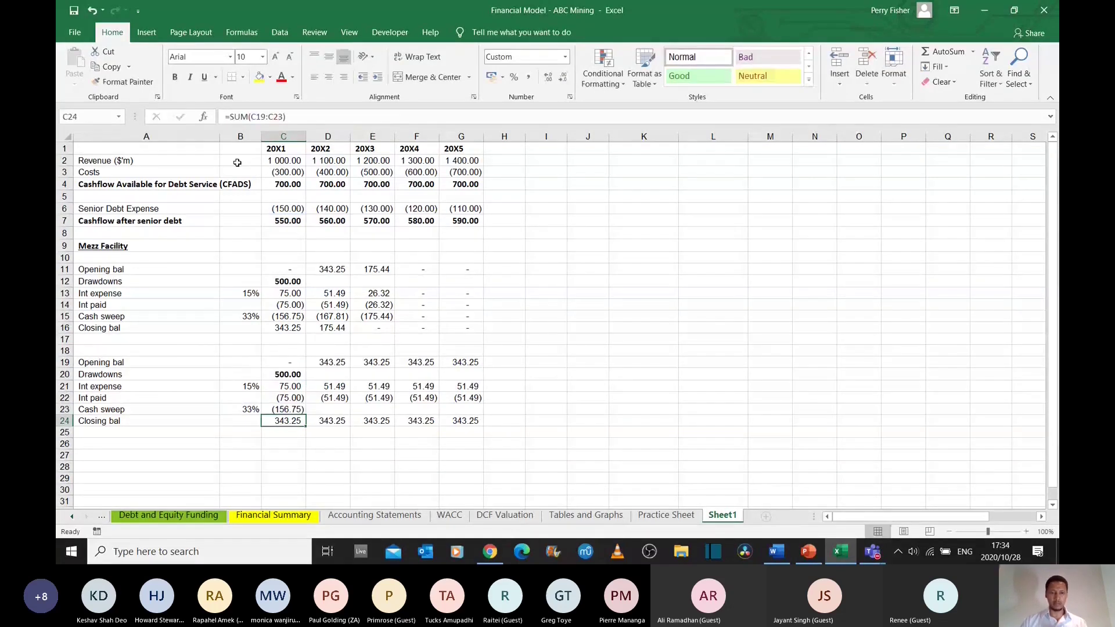
# - Wrap C23 in MAX(...,0) after checking C15, then fill it across to G23
pyautogui.press('Up')
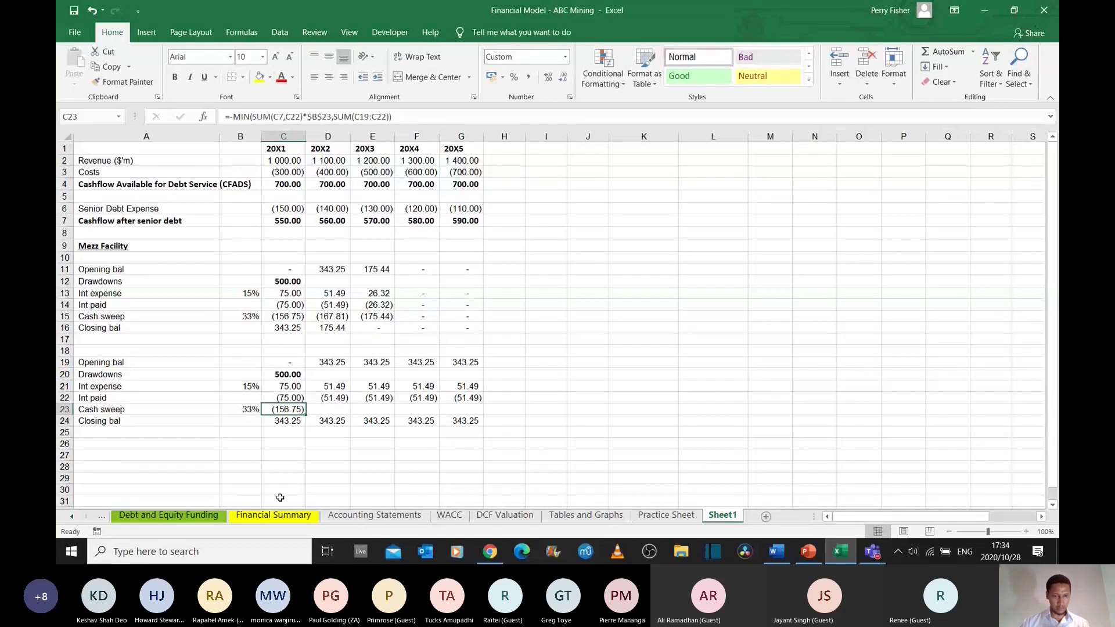
pyautogui.click(289, 316)
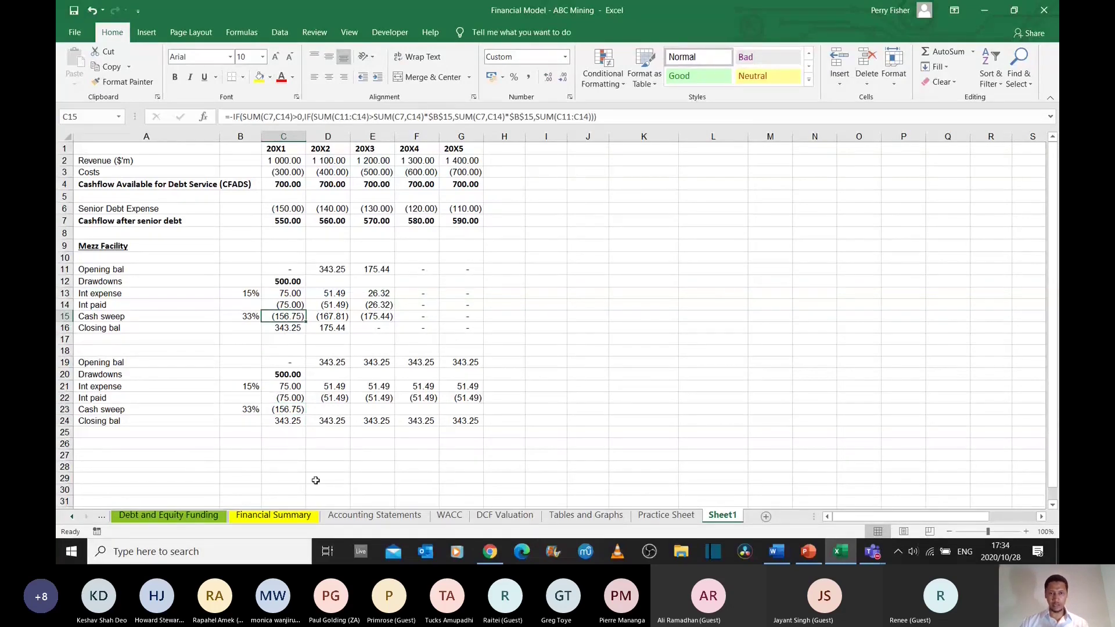
pyautogui.click(291, 411)
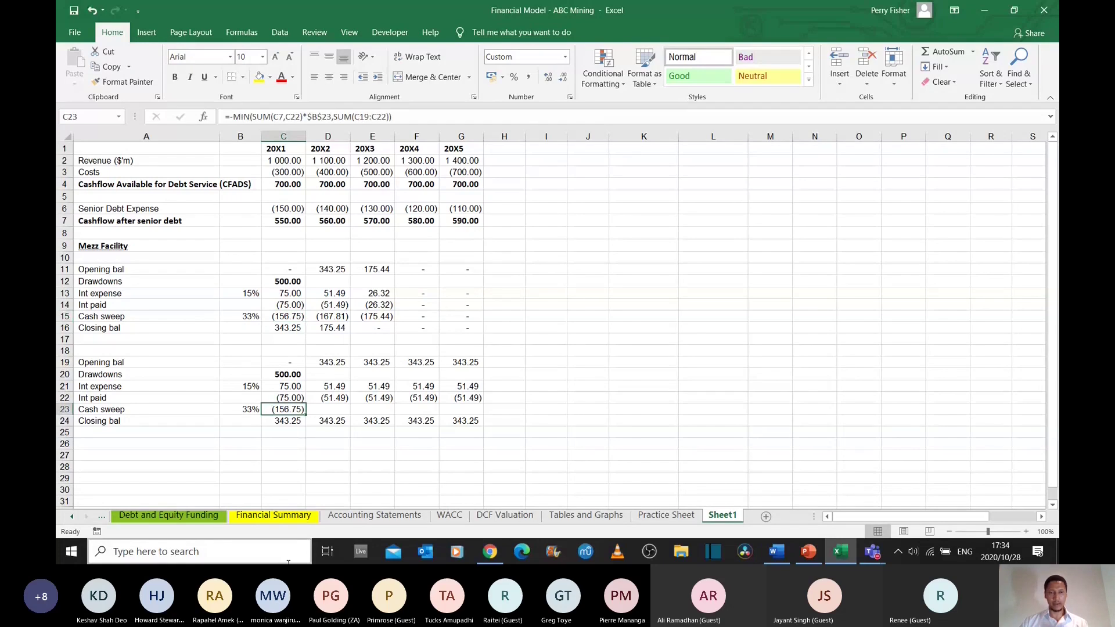
pyautogui.click(234, 116)
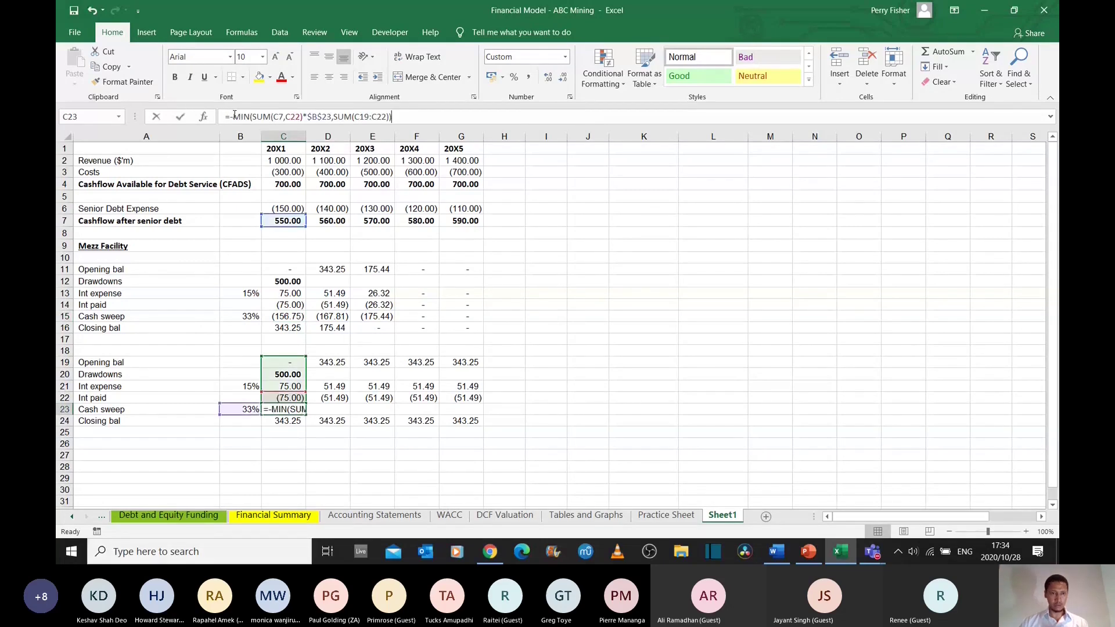
pyautogui.write('max')
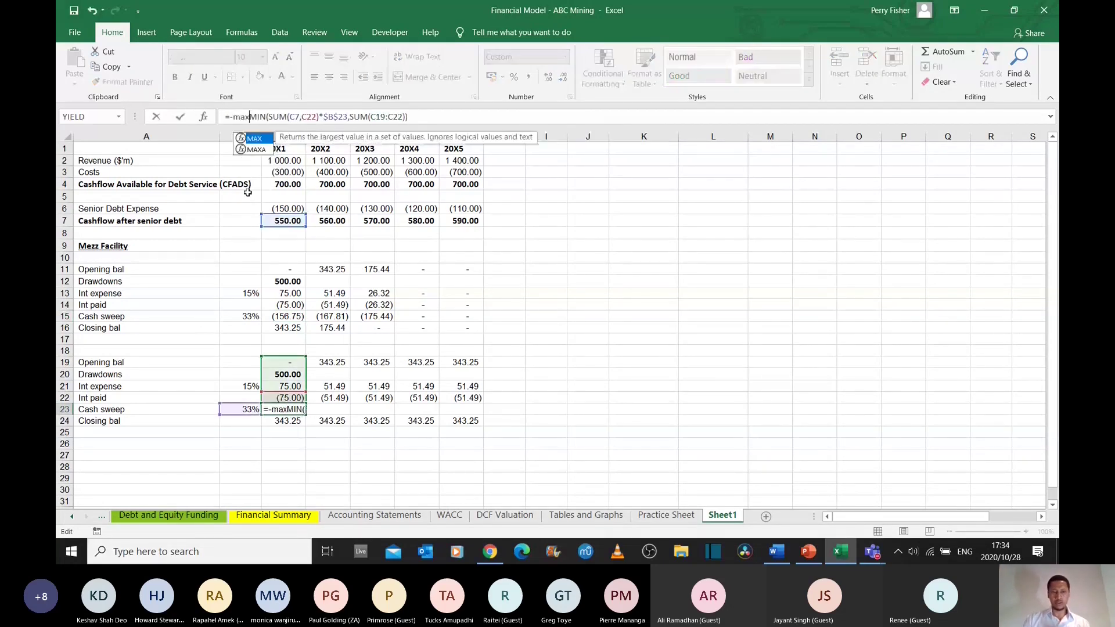
pyautogui.write('(')
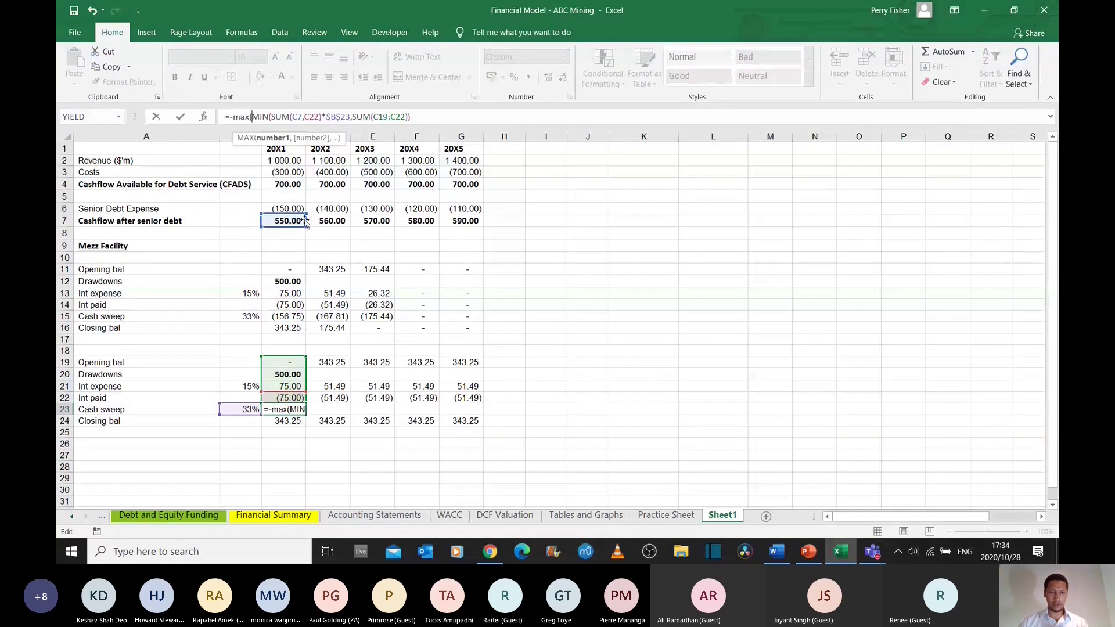
pyautogui.click(426, 118)
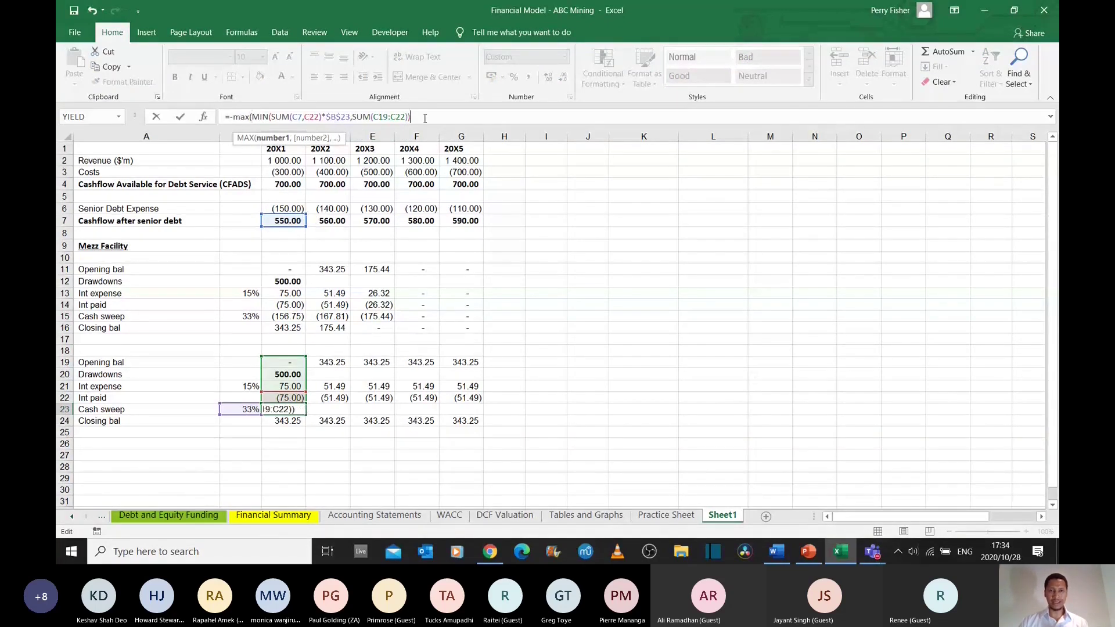
pyautogui.write(',0')
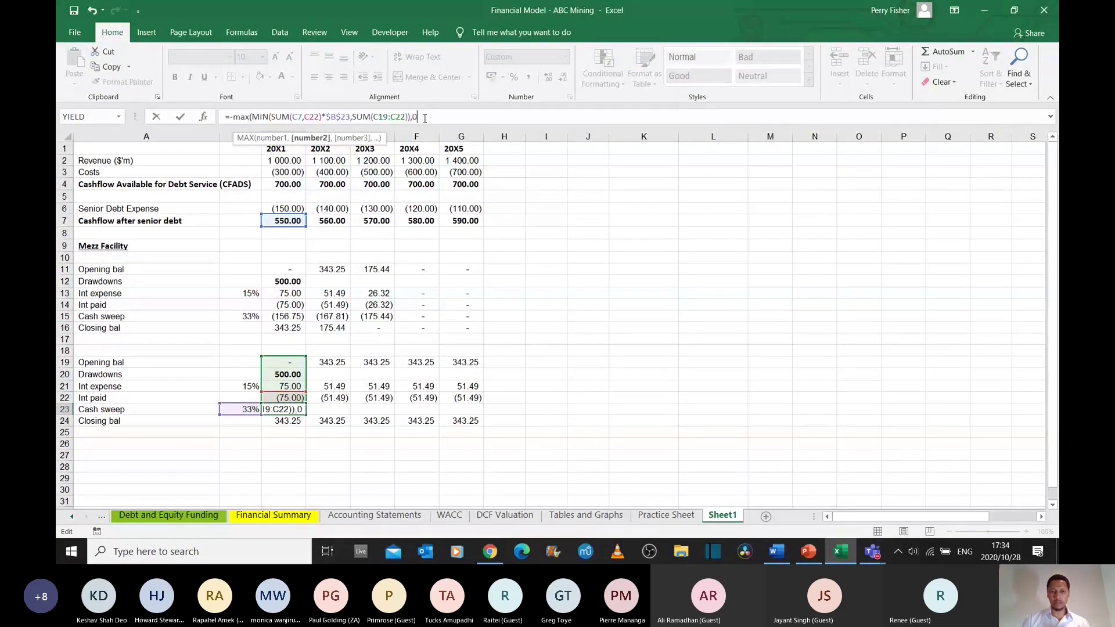
pyautogui.write(')')
pyautogui.press('Return')
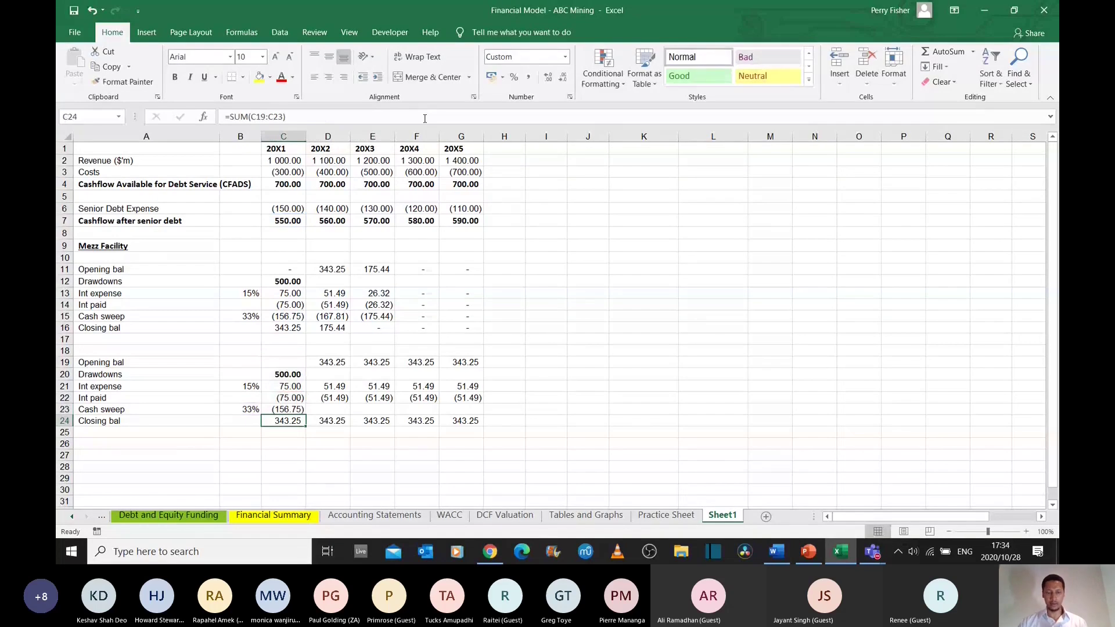
pyautogui.click(297, 410)
pyautogui.moveTo(306, 415); pyautogui.dragTo(482, 412)
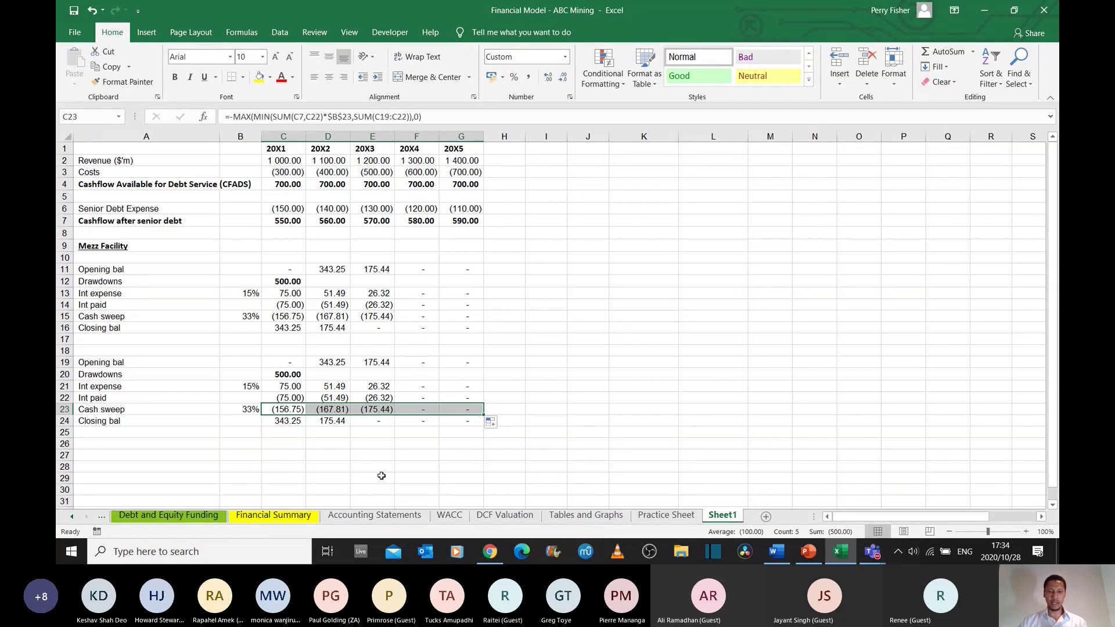
pyautogui.click(325, 414)
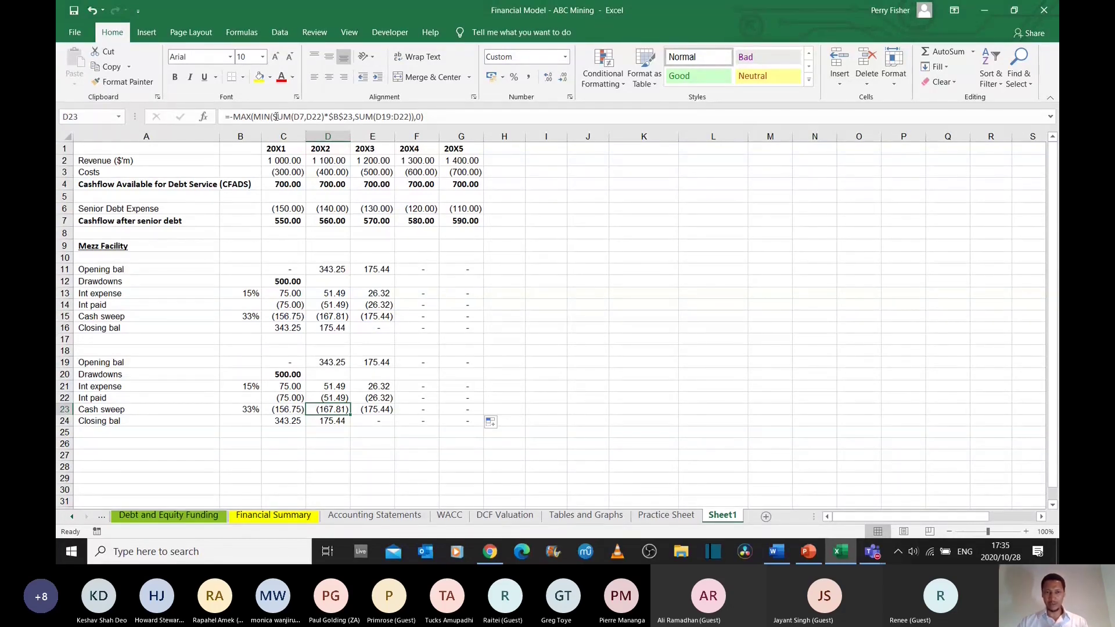
pyautogui.click(334, 314)
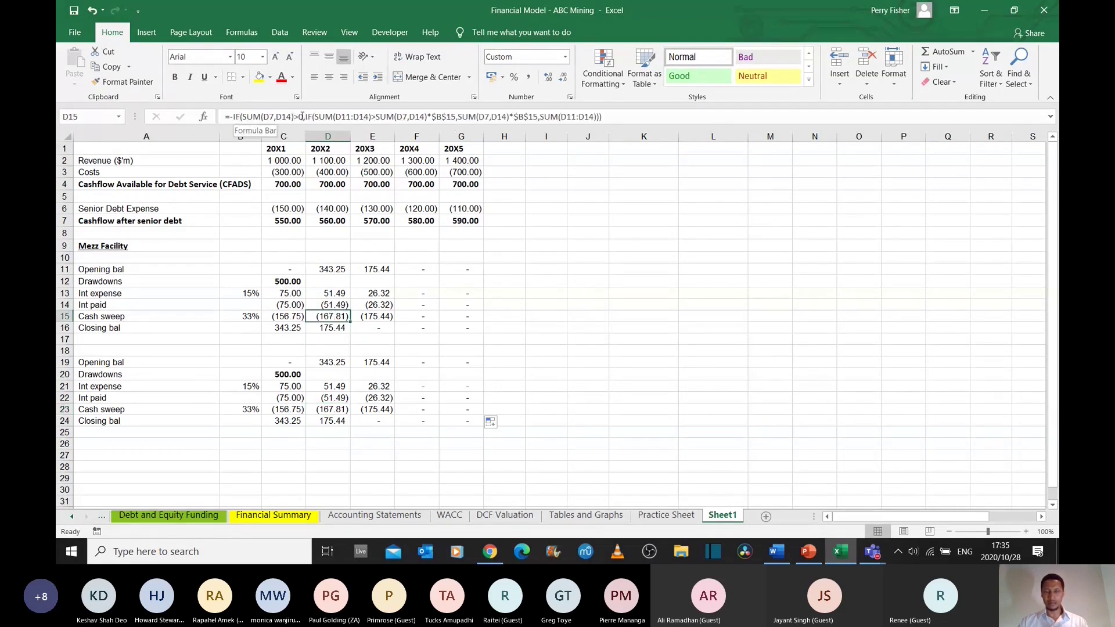